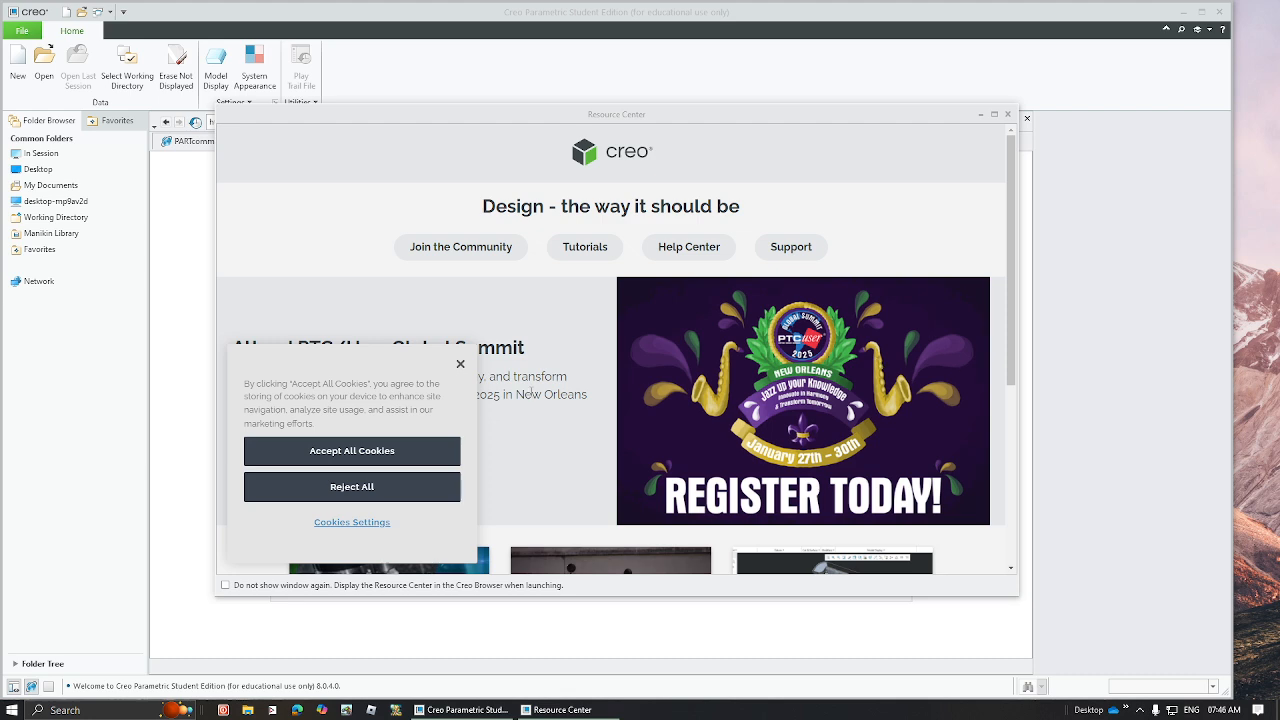
- Dismiss the cookie notice, then close the Resource Center window and the embedded web browser pane
click(460, 364)
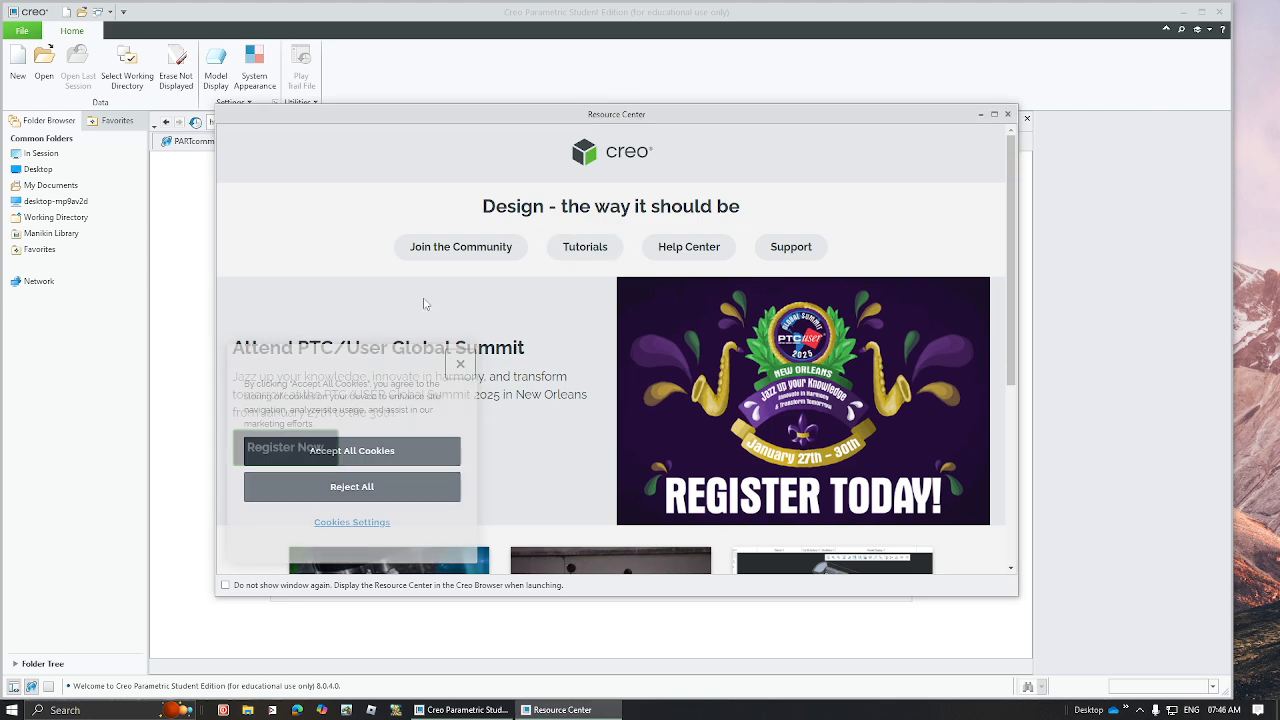
click(1006, 114)
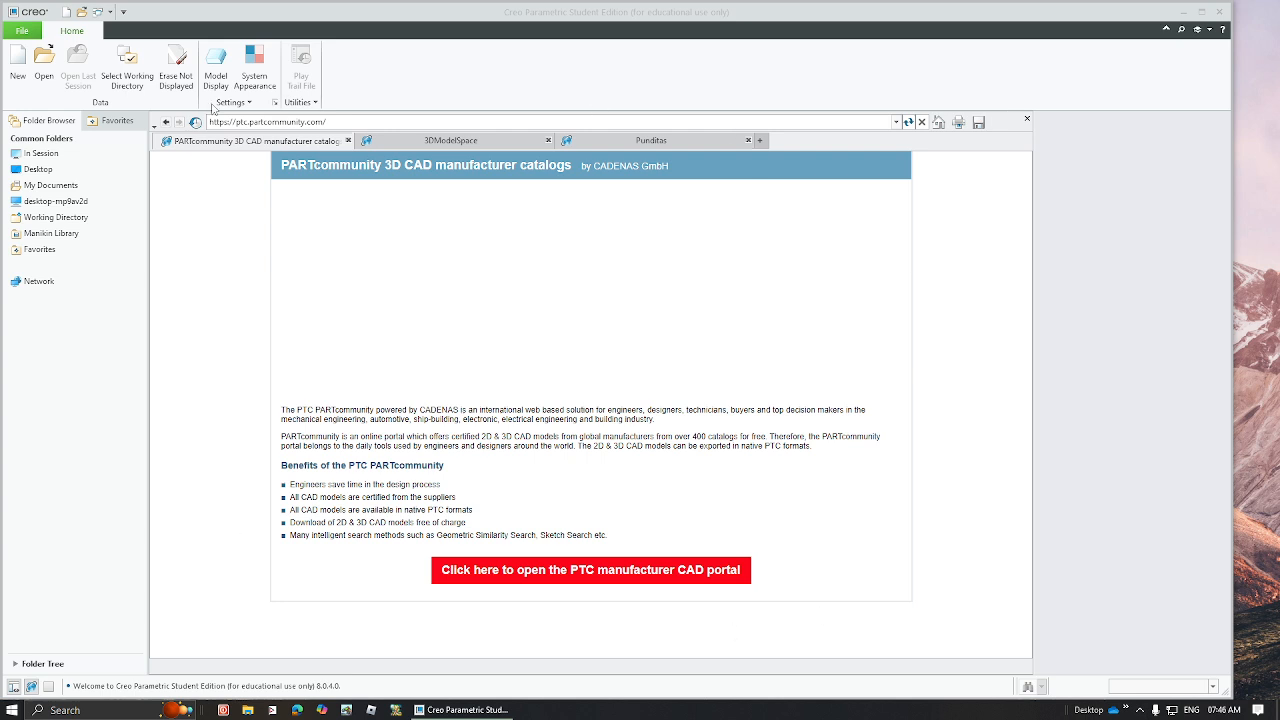
click(448, 142)
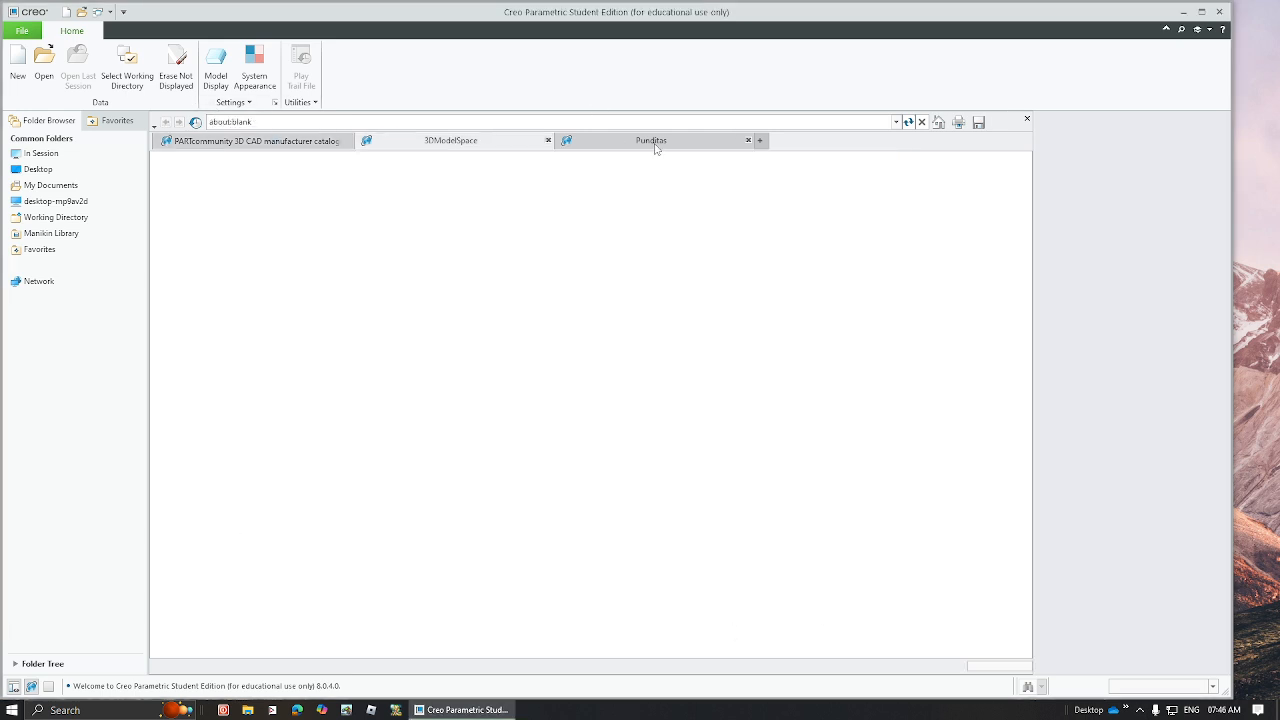
click(438, 146)
click(271, 142)
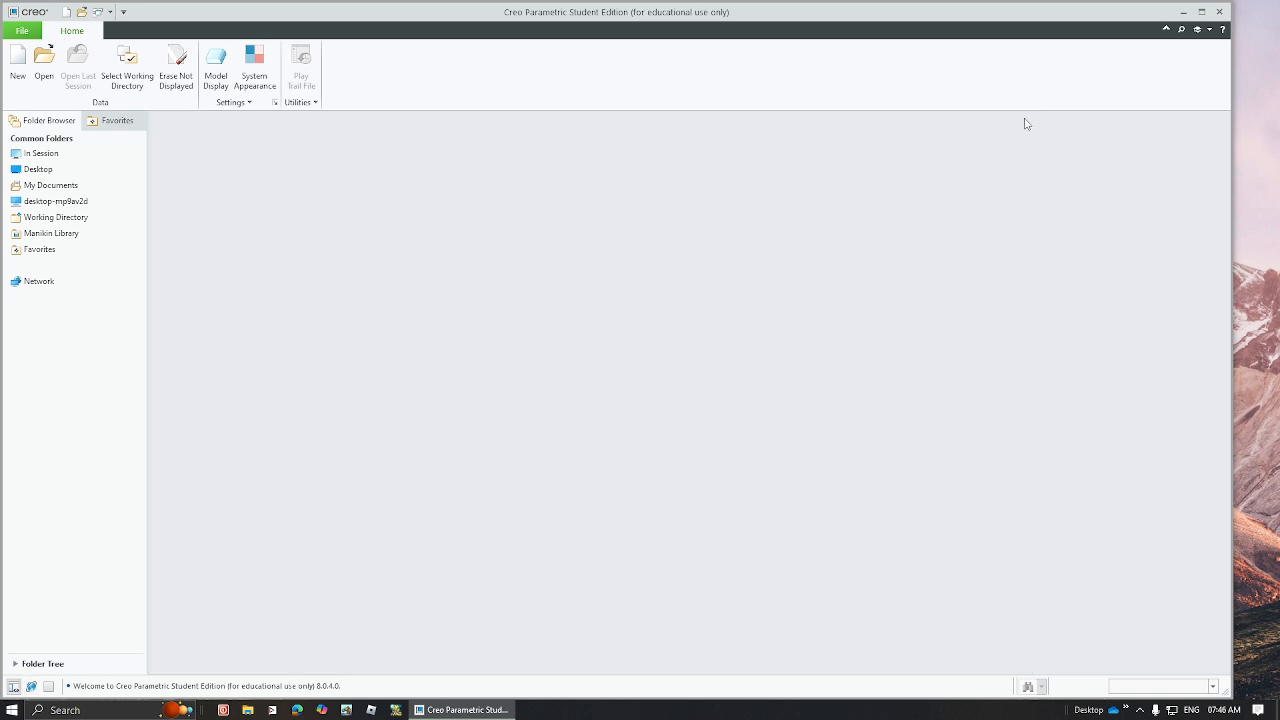
click(1027, 119)
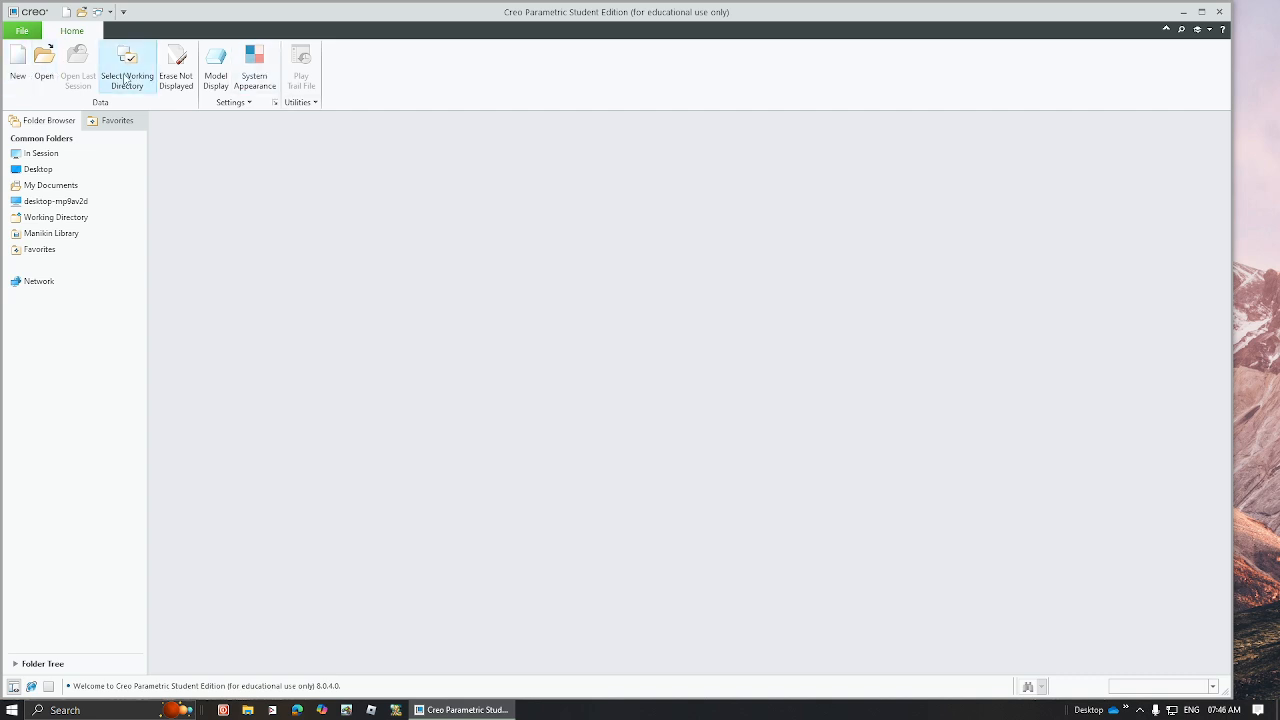
- Set the working directory to the personally named folder on the Desktop
click(22, 80)
click(127, 68)
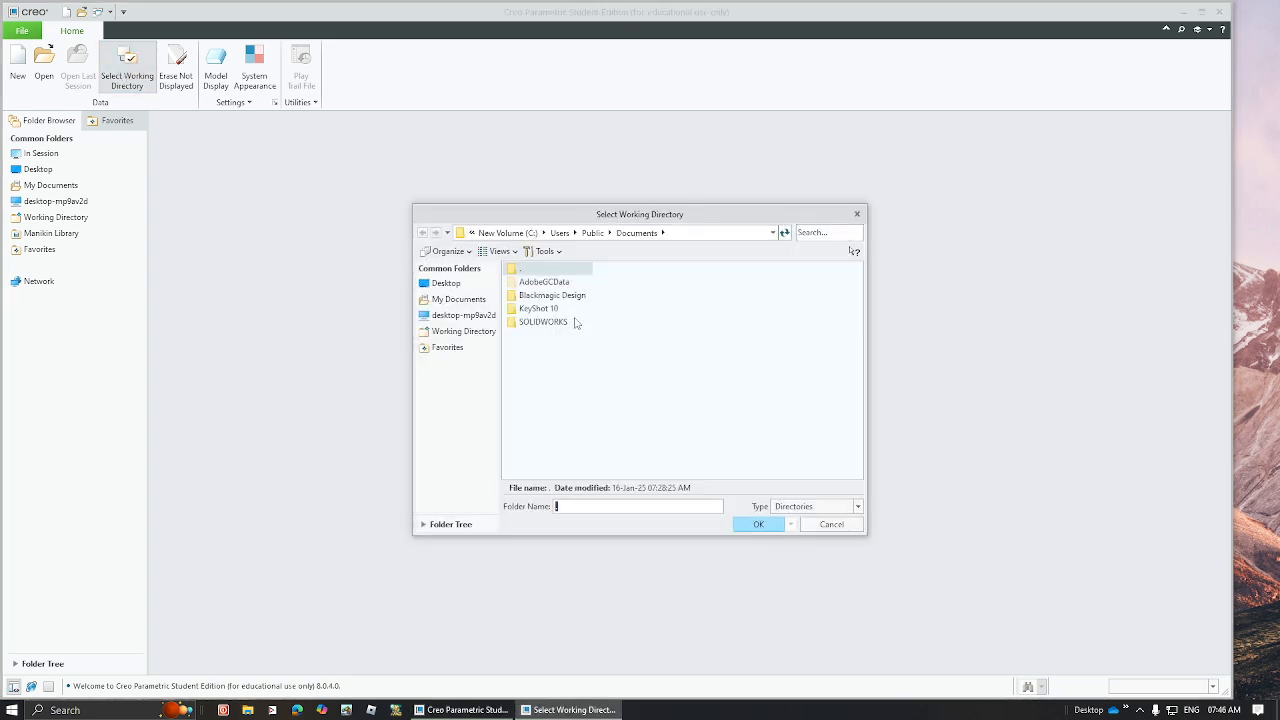
click(446, 283)
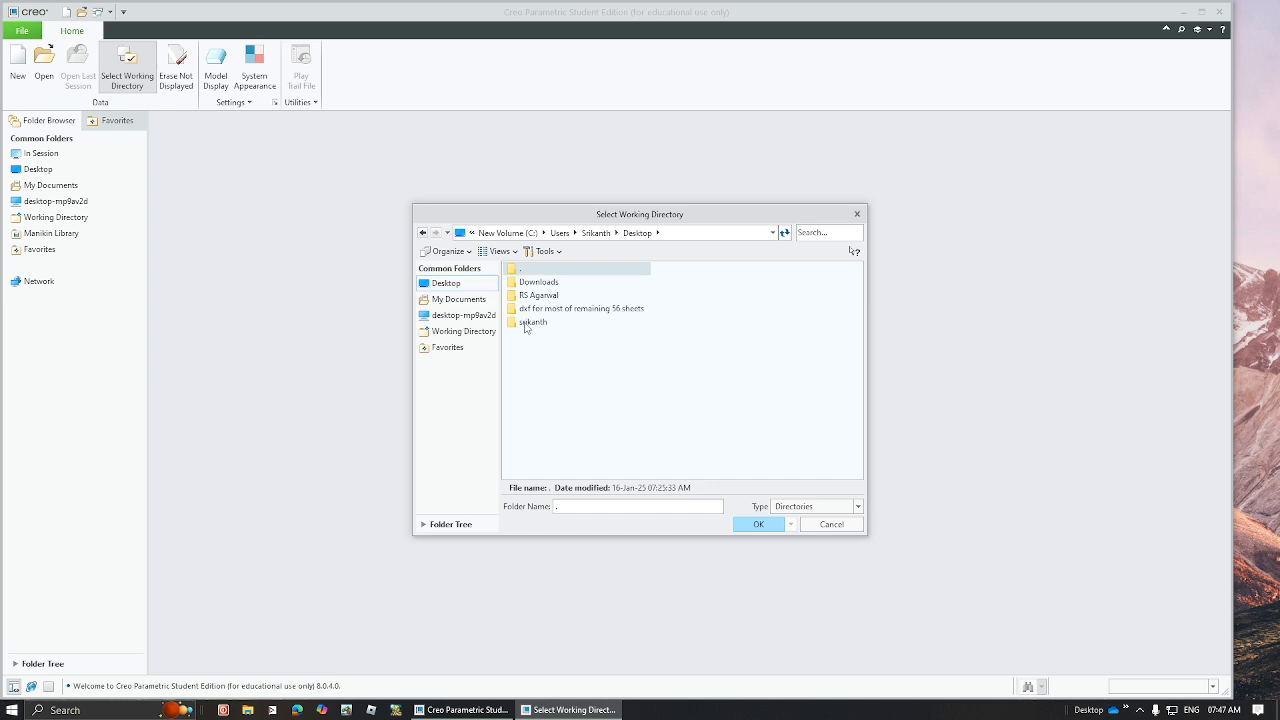
click(526, 325)
double_click(526, 325)
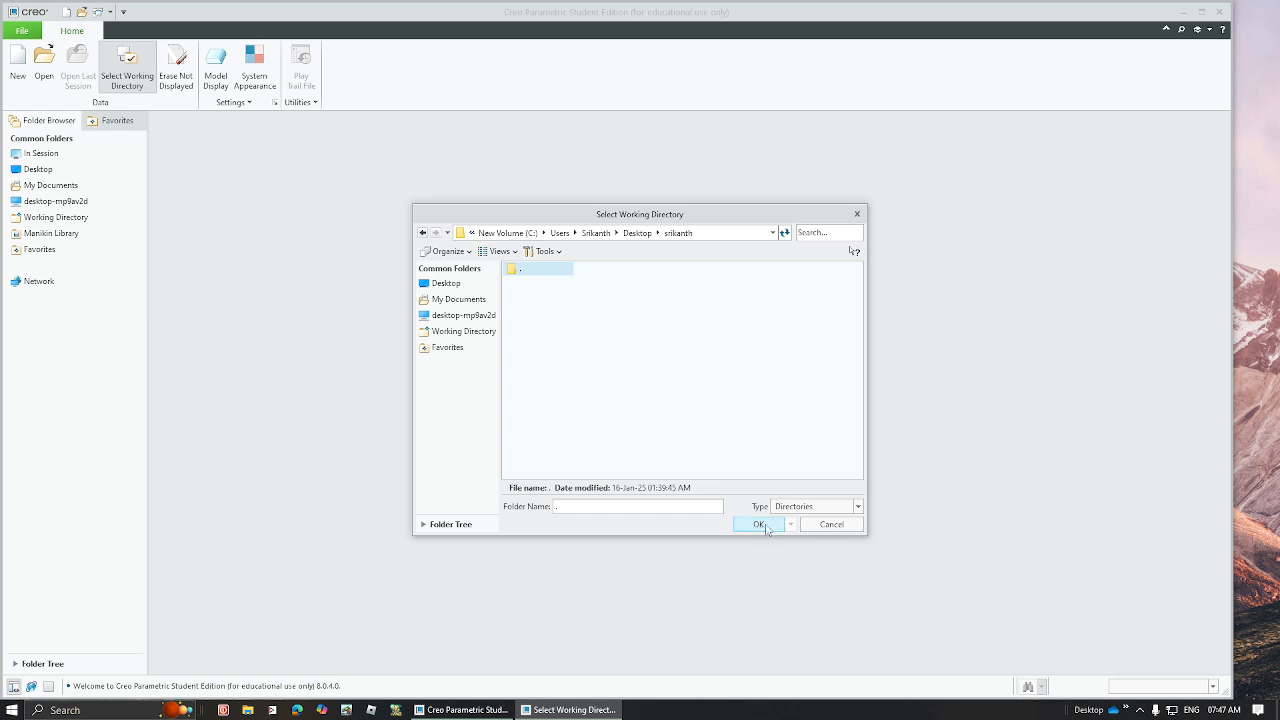
click(759, 524)
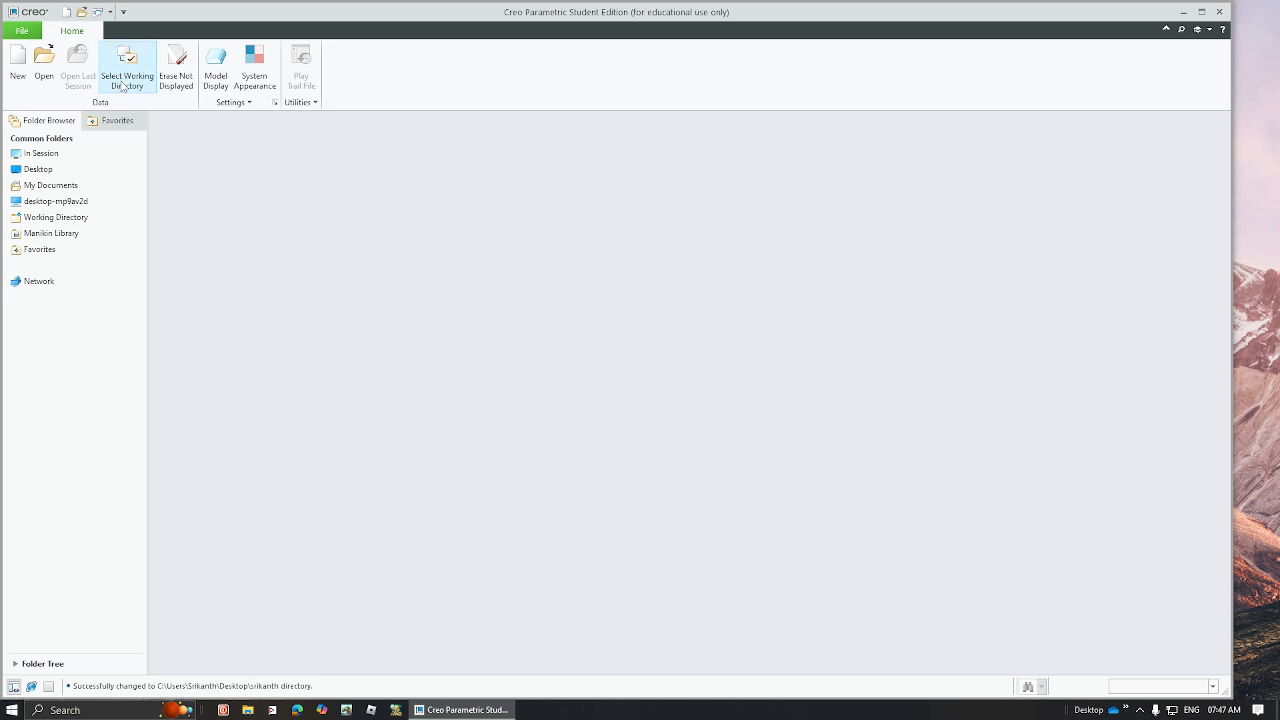
- Open the part sketch2.prt from the working directory and highlight its sketch to inspect the profile
click(44, 62)
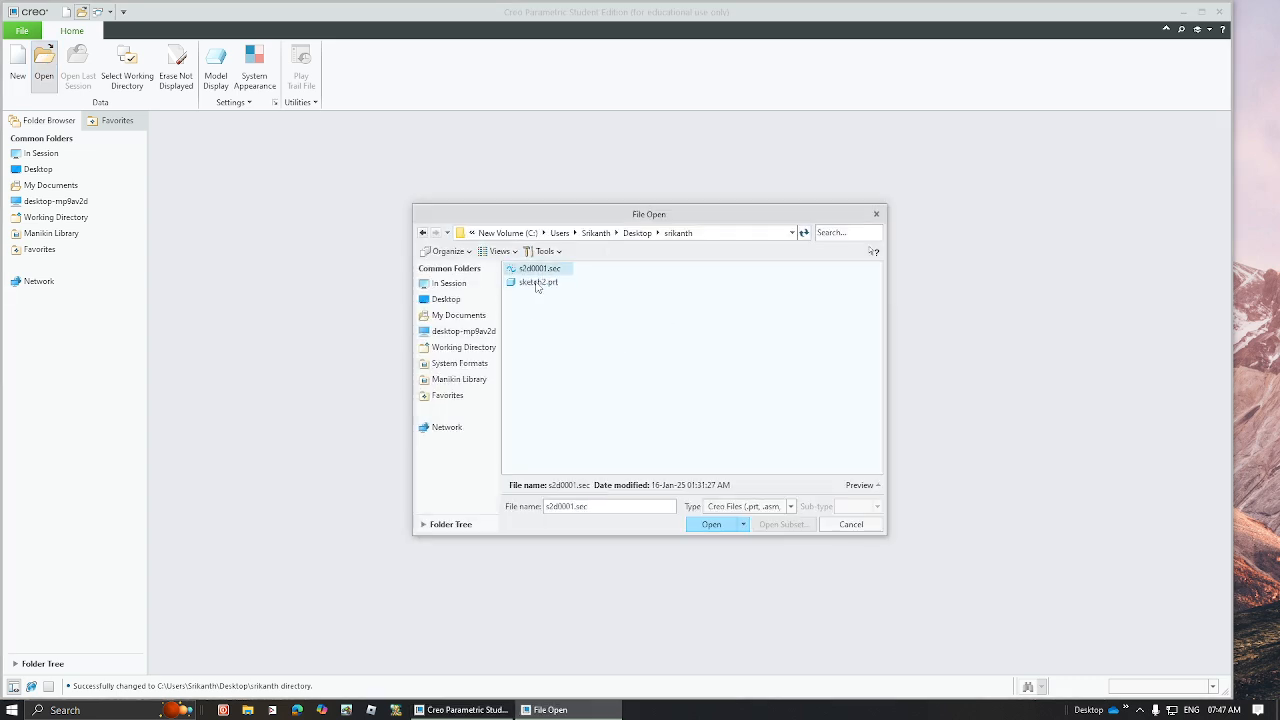
click(540, 286)
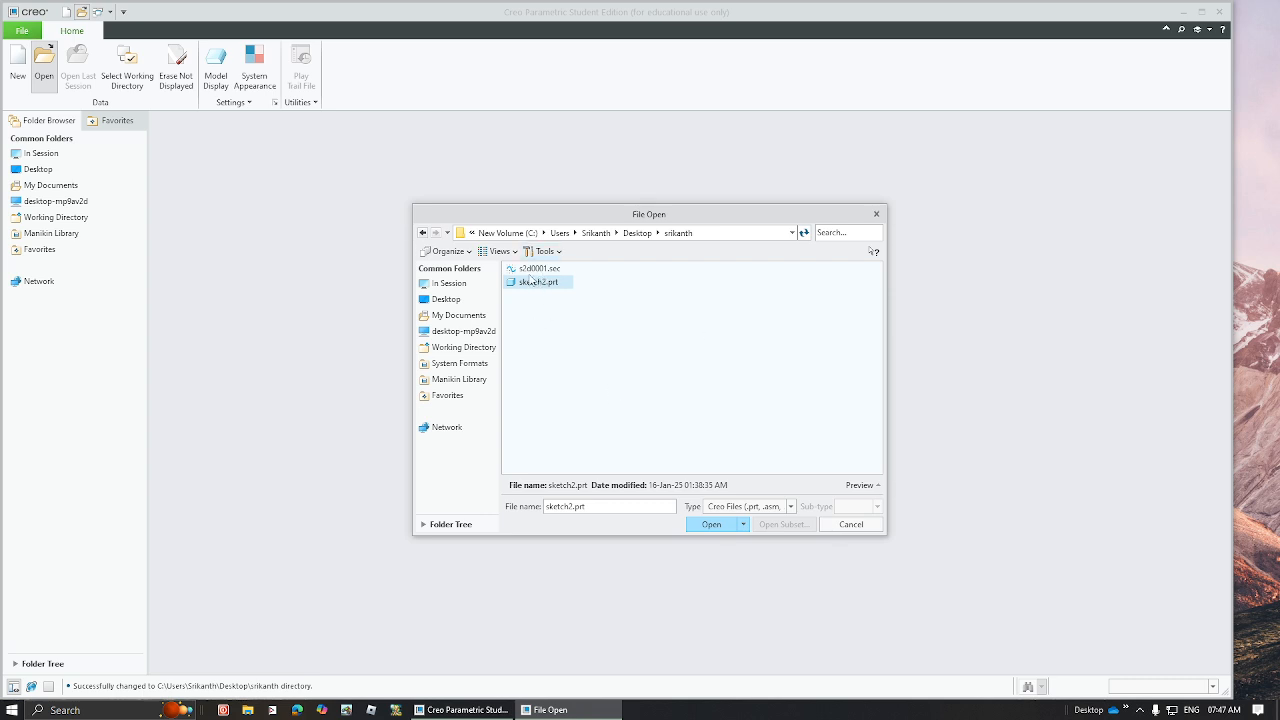
click(729, 527)
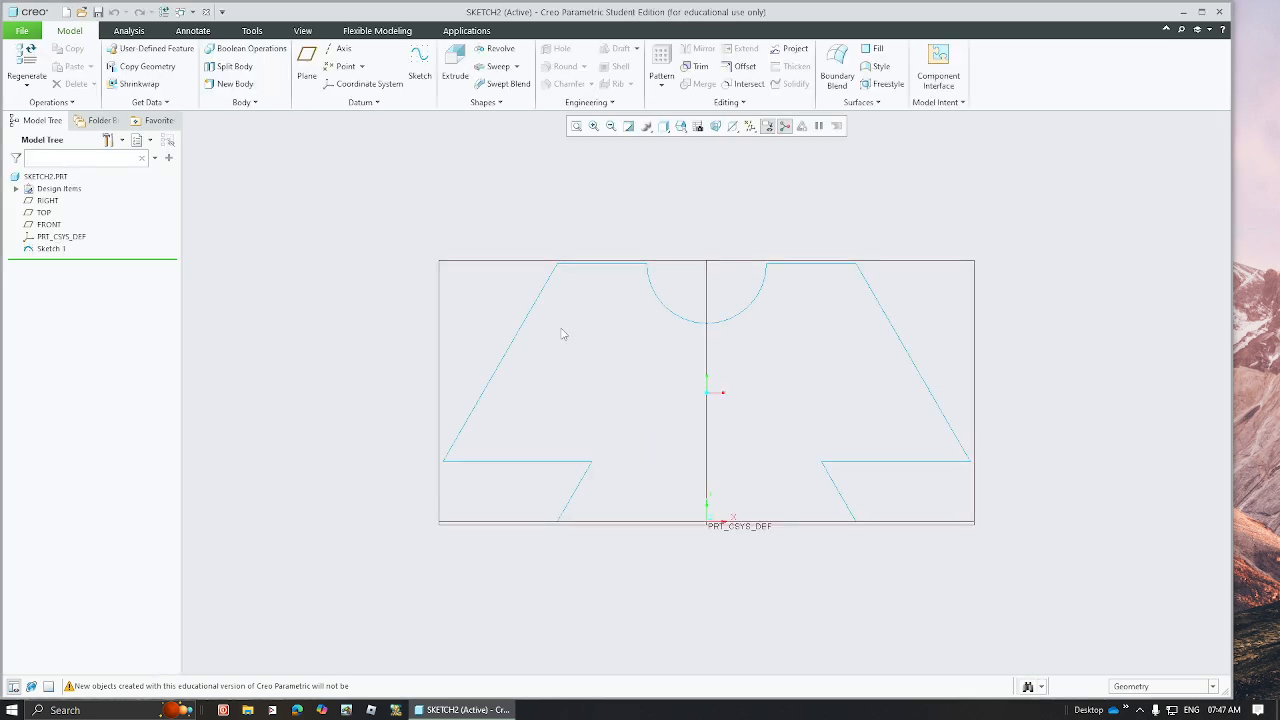
click(519, 336)
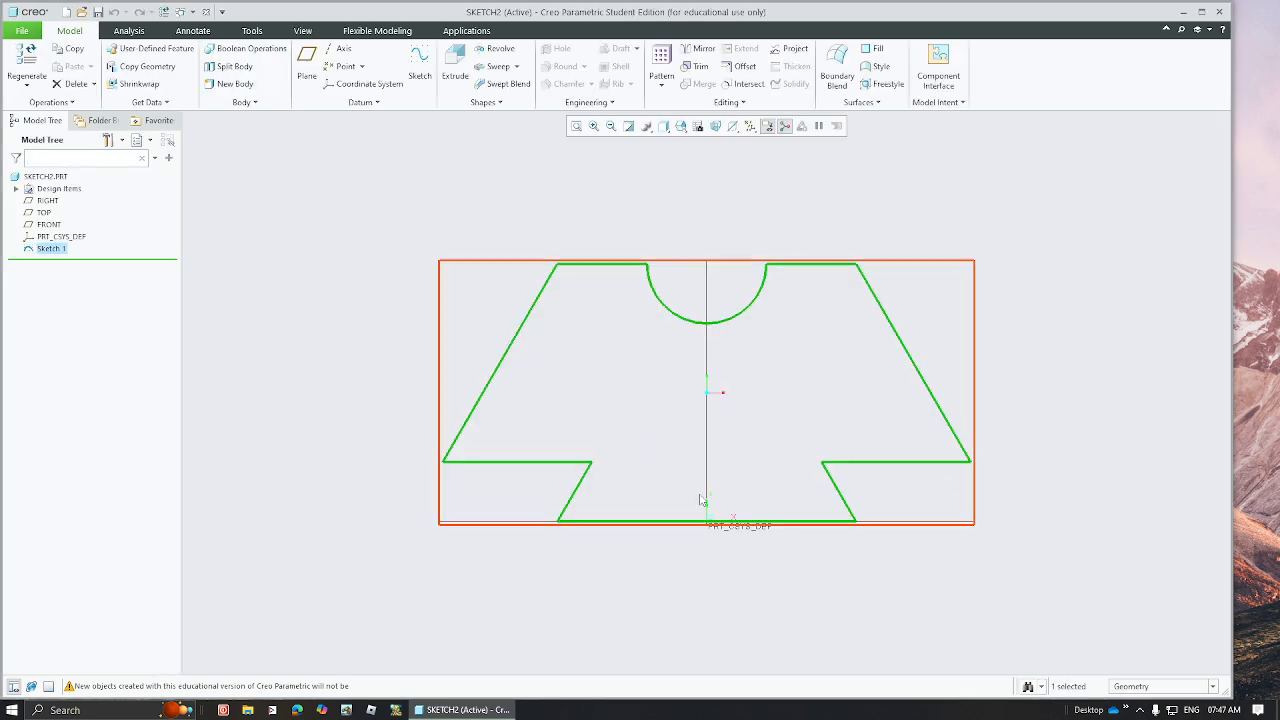
click(686, 203)
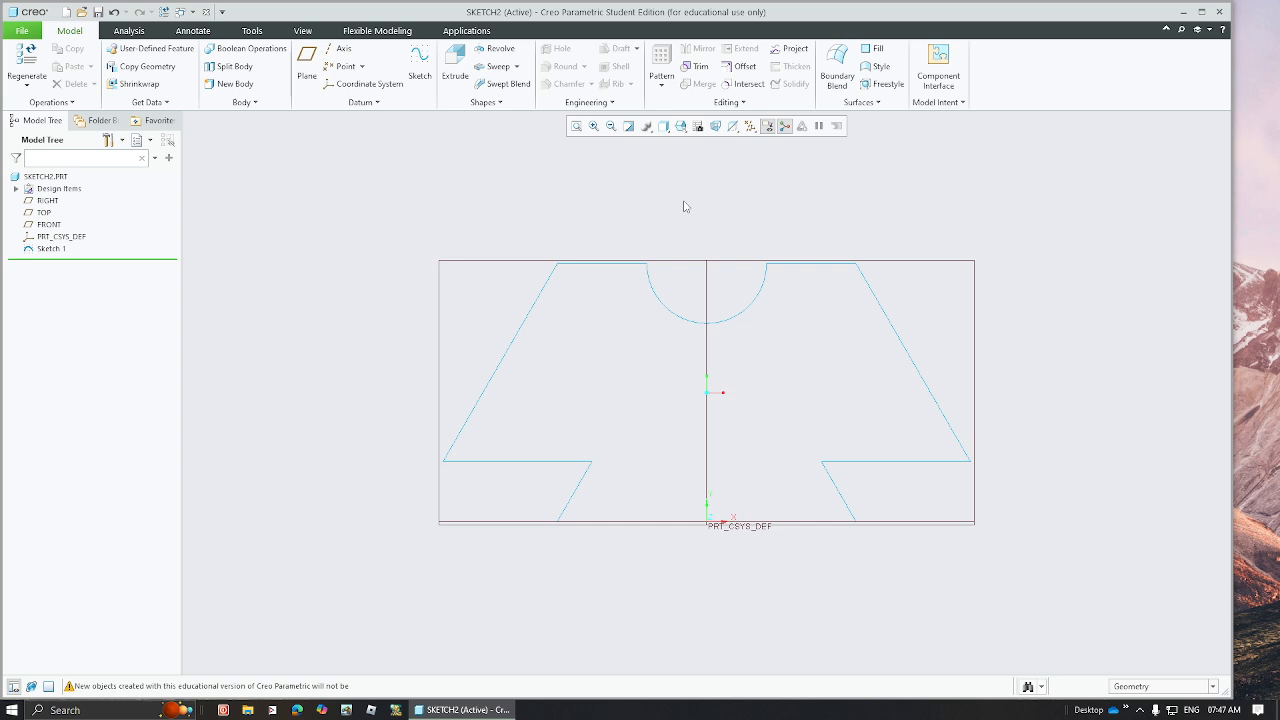
- Close the part sketch2.prt and erase it from the session memory
click(205, 11)
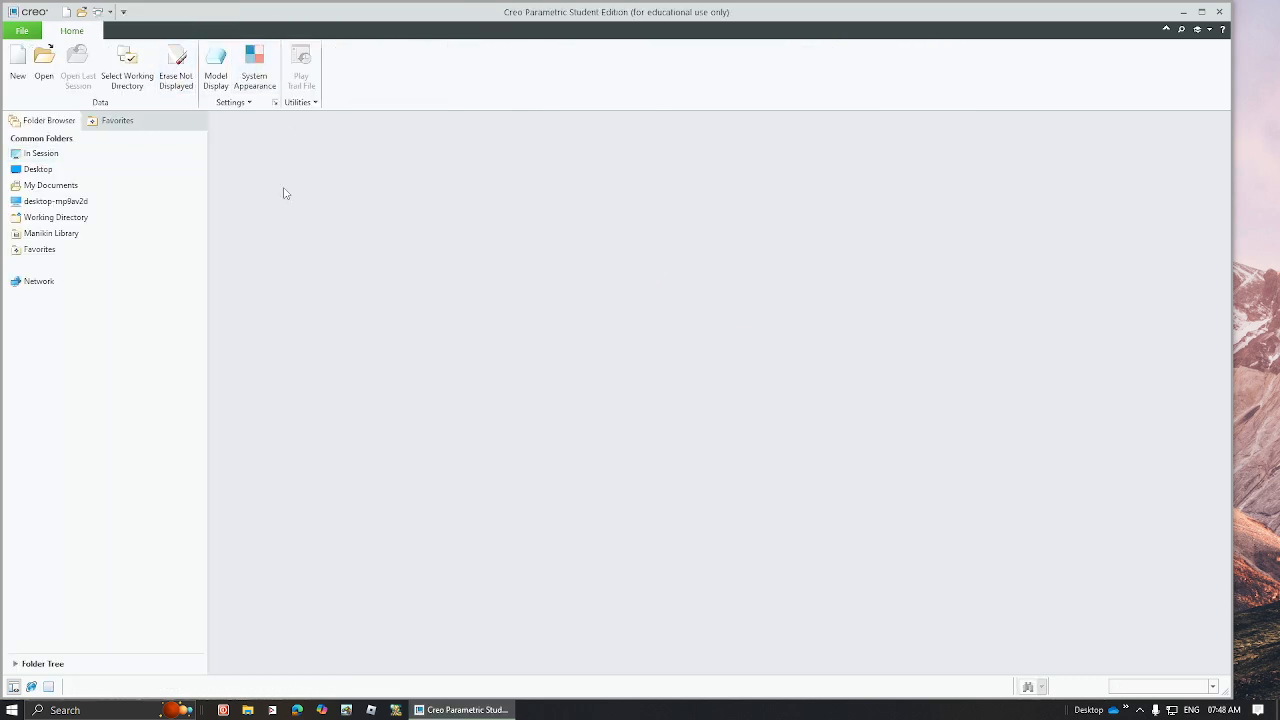
click(175, 74)
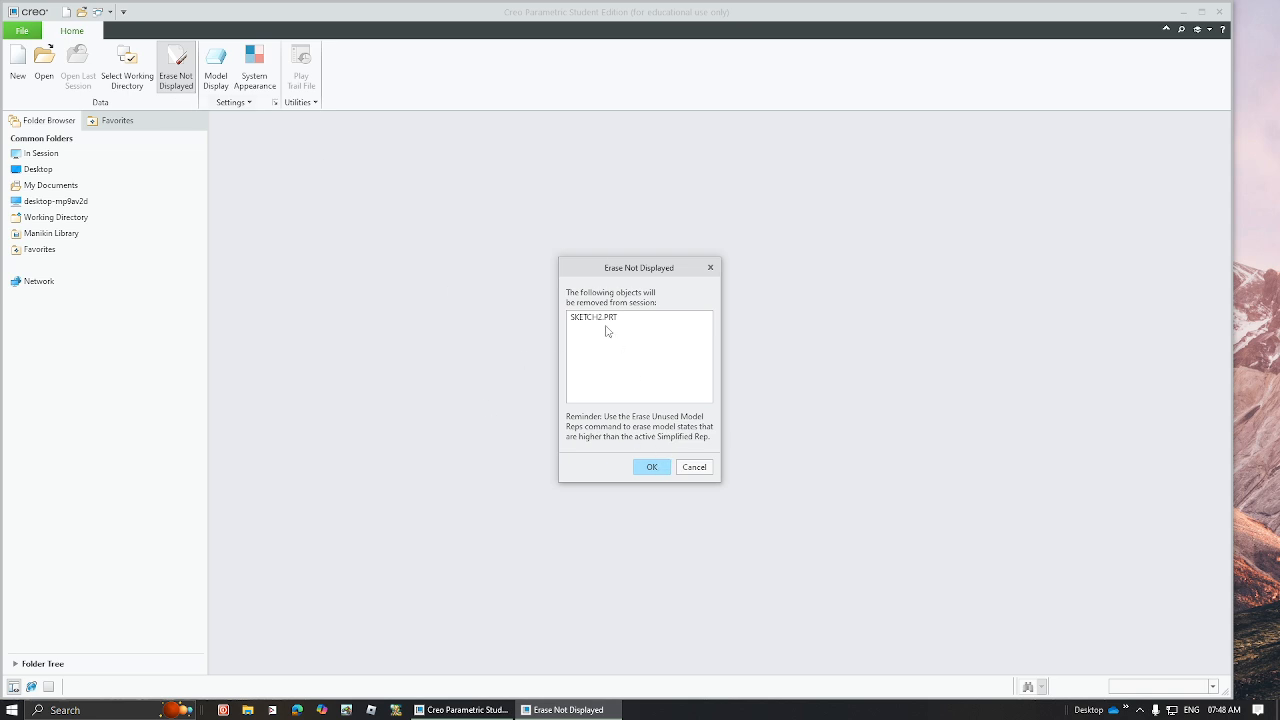
click(659, 471)
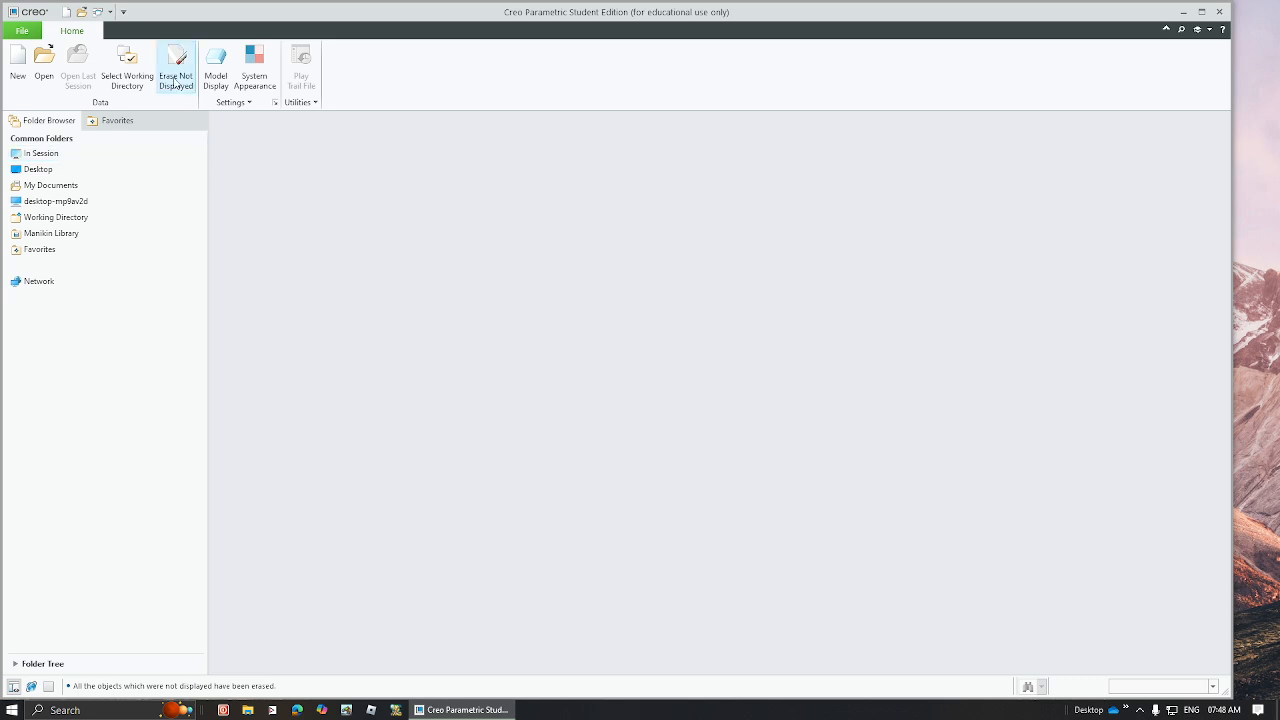
click(176, 62)
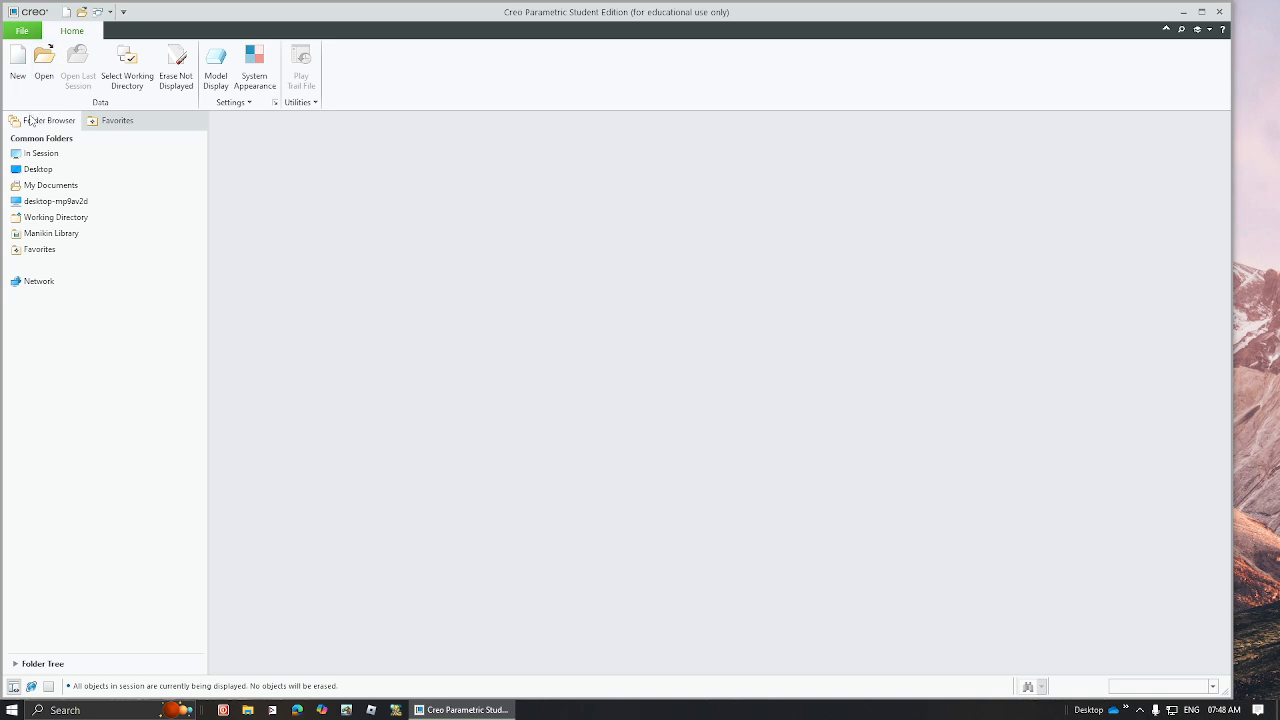
- Create a new file of type Sketch named sketchPractice
click(16, 70)
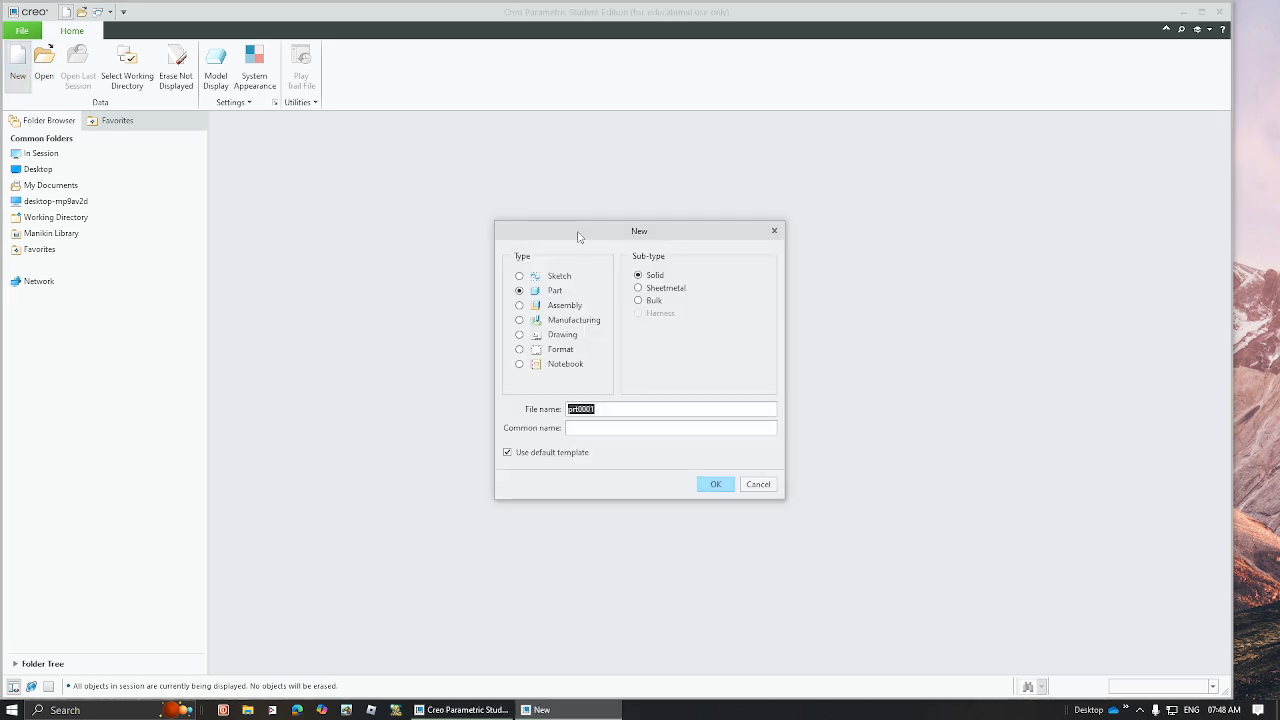
drag(579, 235, 502, 163)
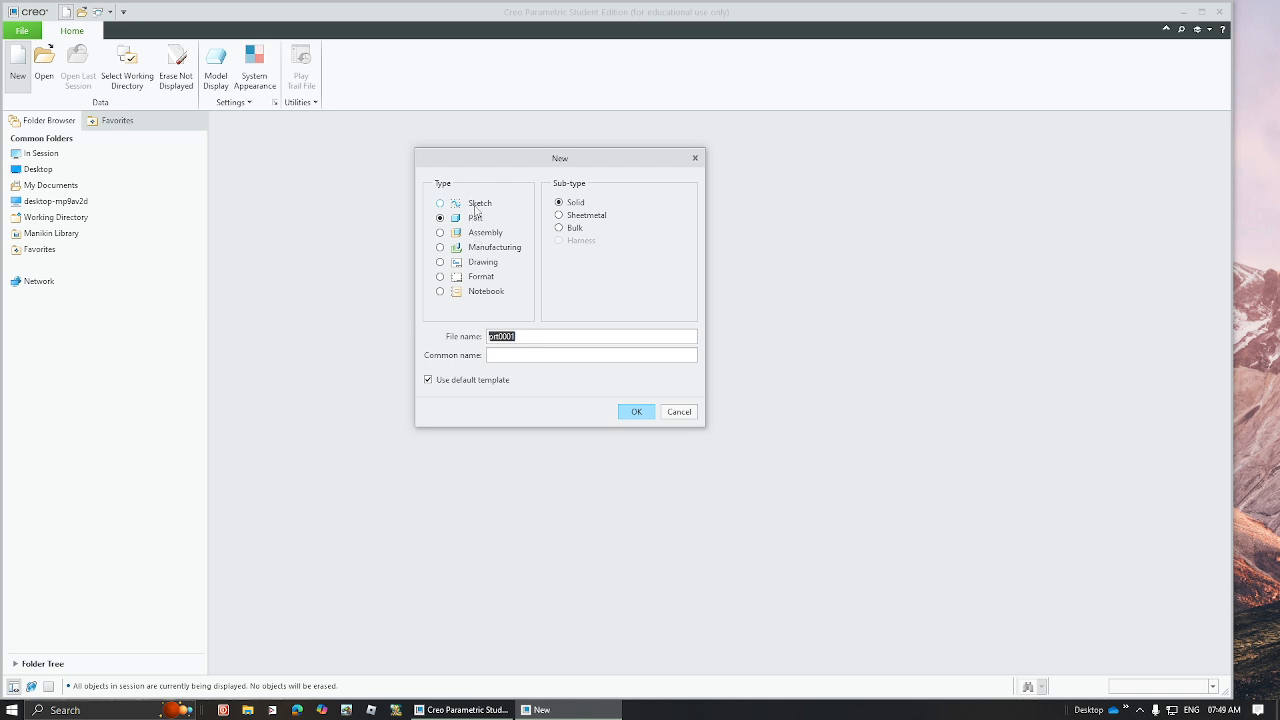
click(477, 205)
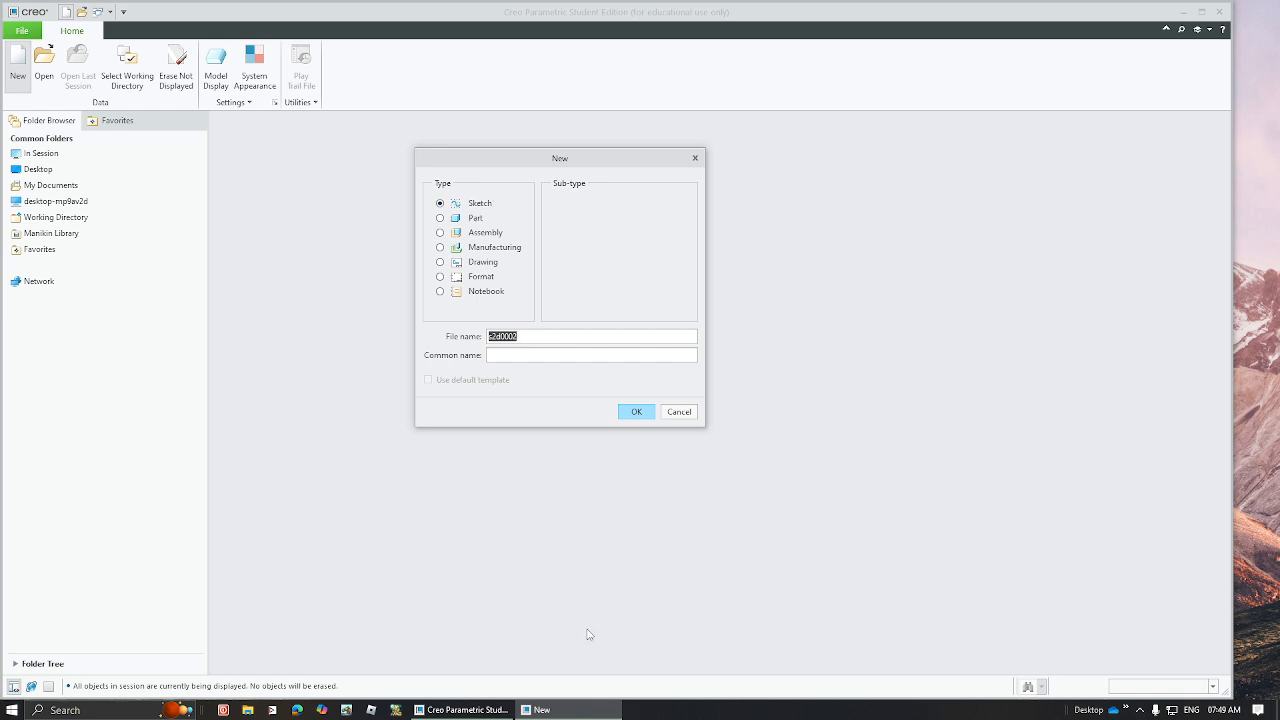
text(sk)
key(BackSpace)
key(BackSpace)
text(sketchPra)
click(628, 412)
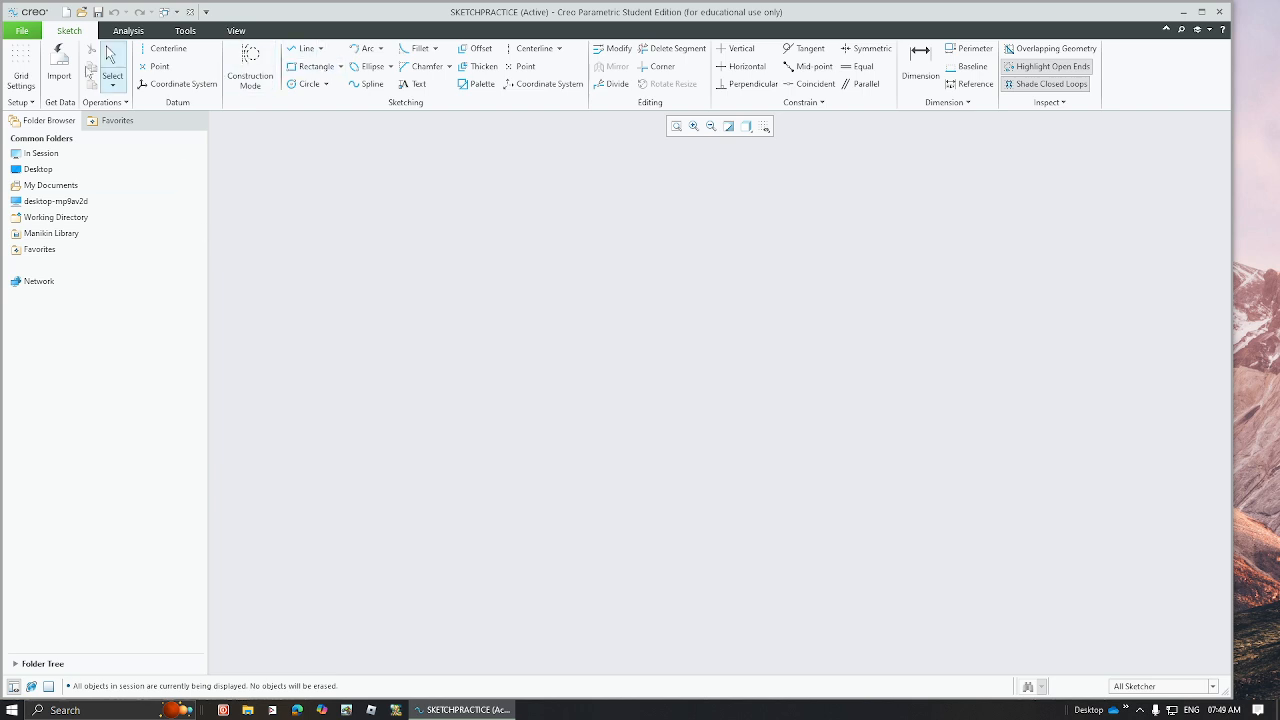
- Review the sketcher's grid settings and the other sketch setup options
click(21, 70)
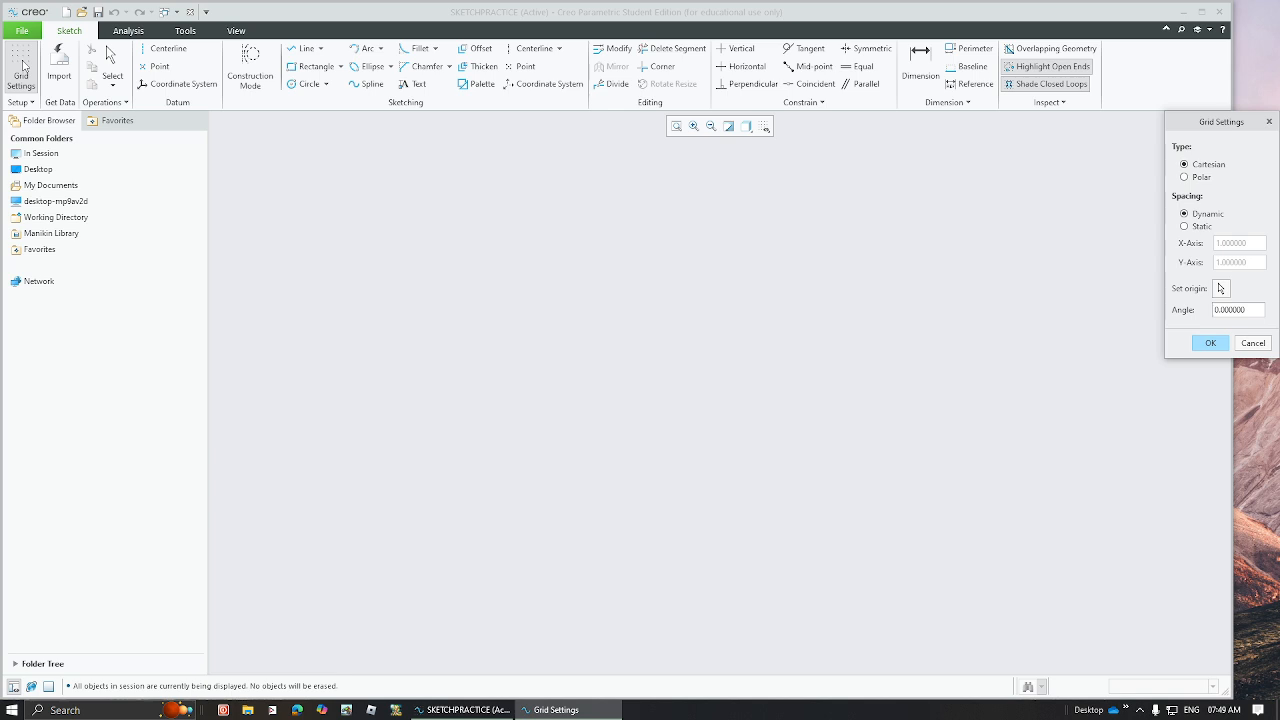
click(1210, 343)
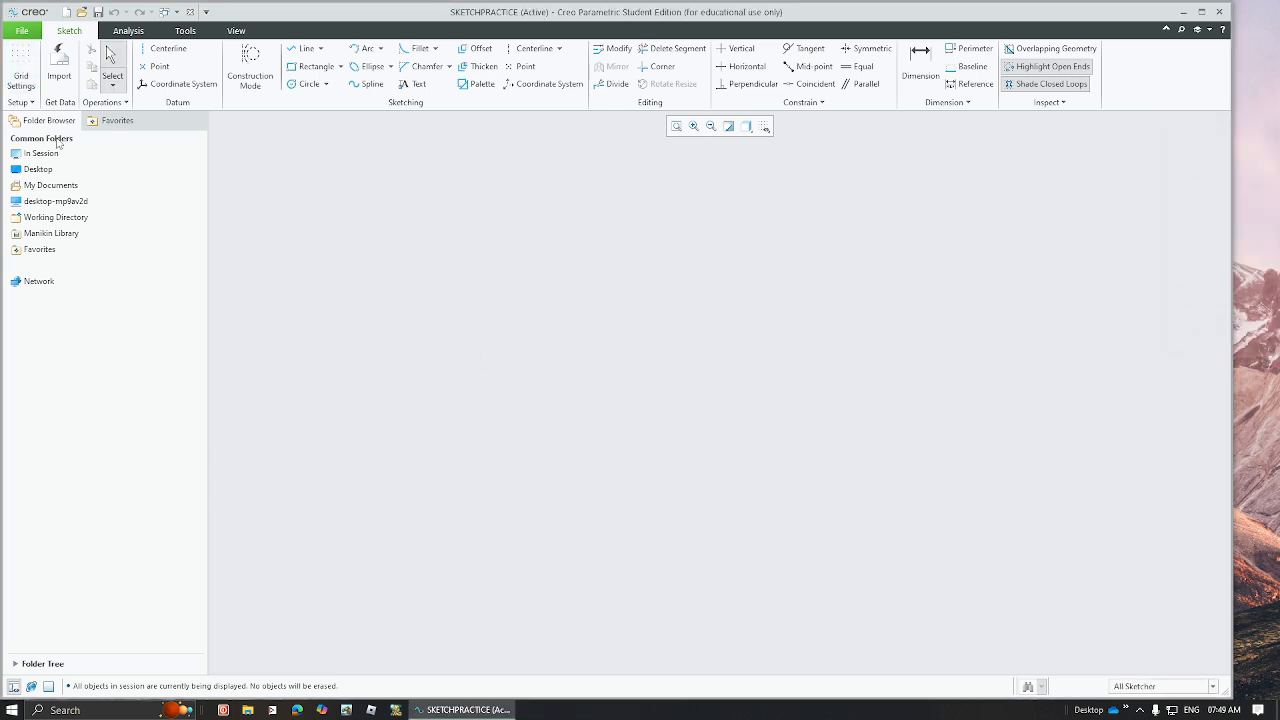
click(21, 102)
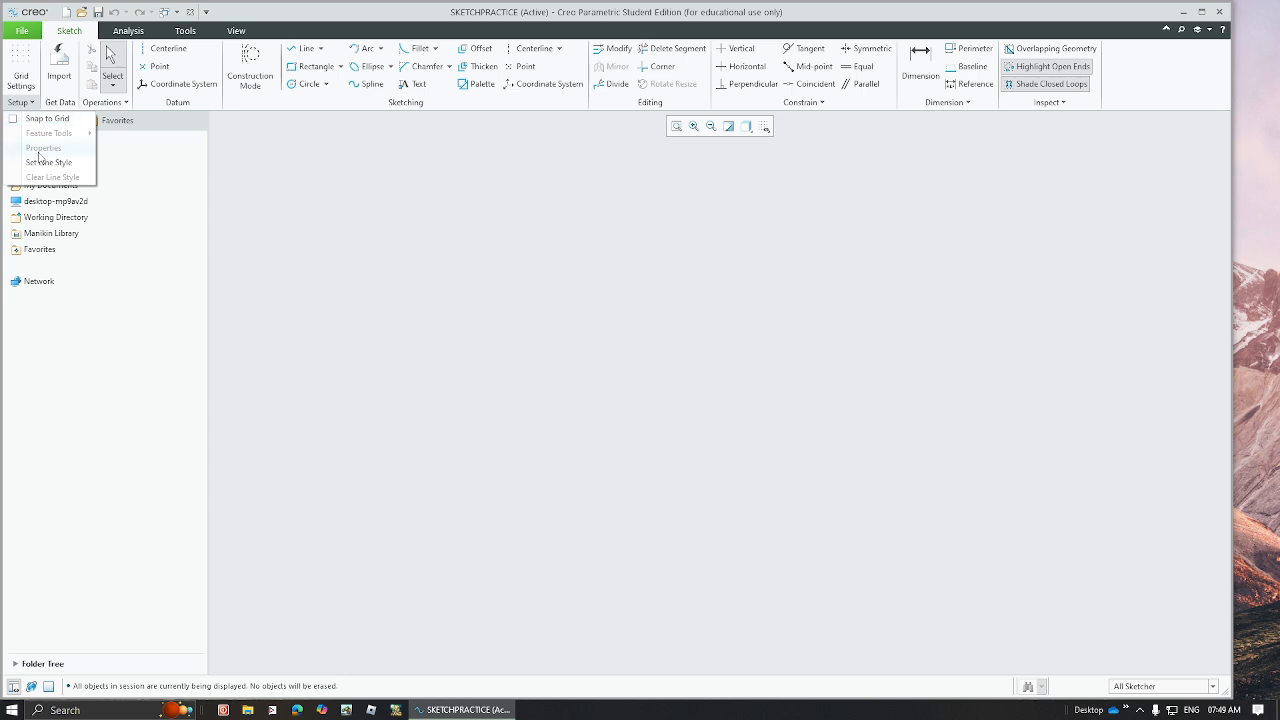
click(586, 326)
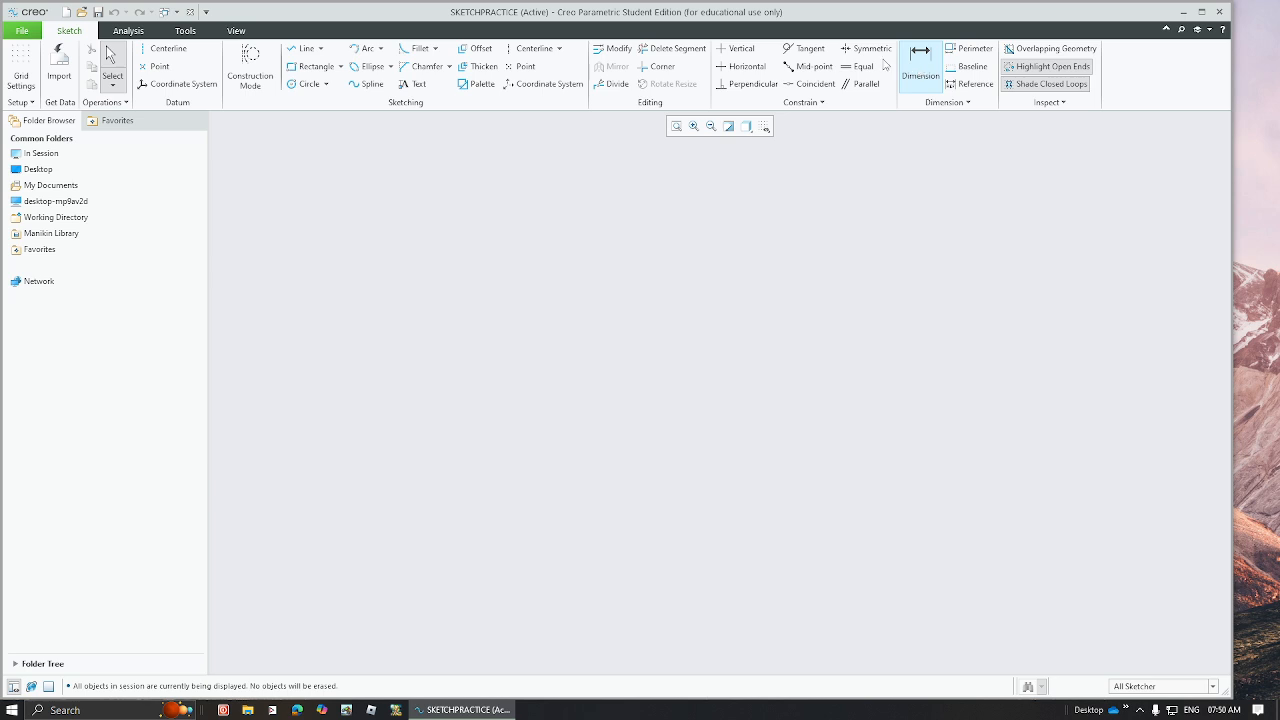
- Draw a line chain: horizontal about 5.8, vertical downward about 5.35, and slanted down to the right at about 114° to the vertical
click(302, 53)
click(305, 50)
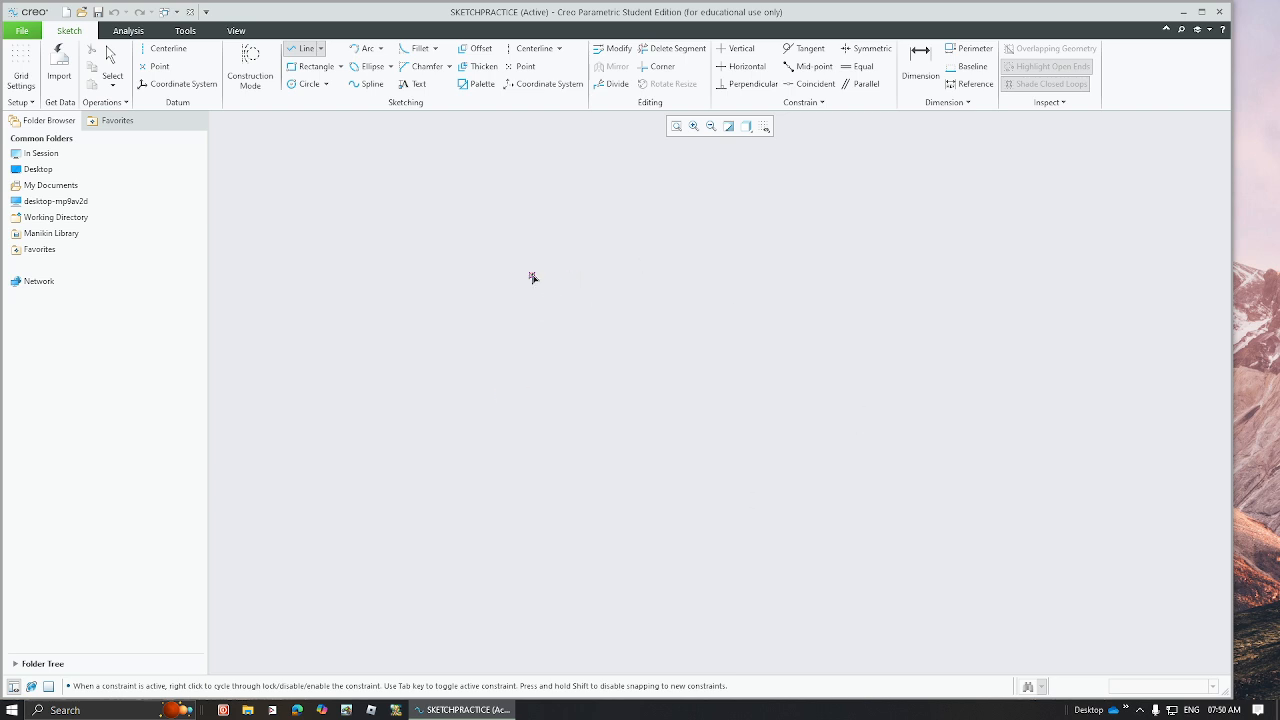
click(468, 287)
click(665, 287)
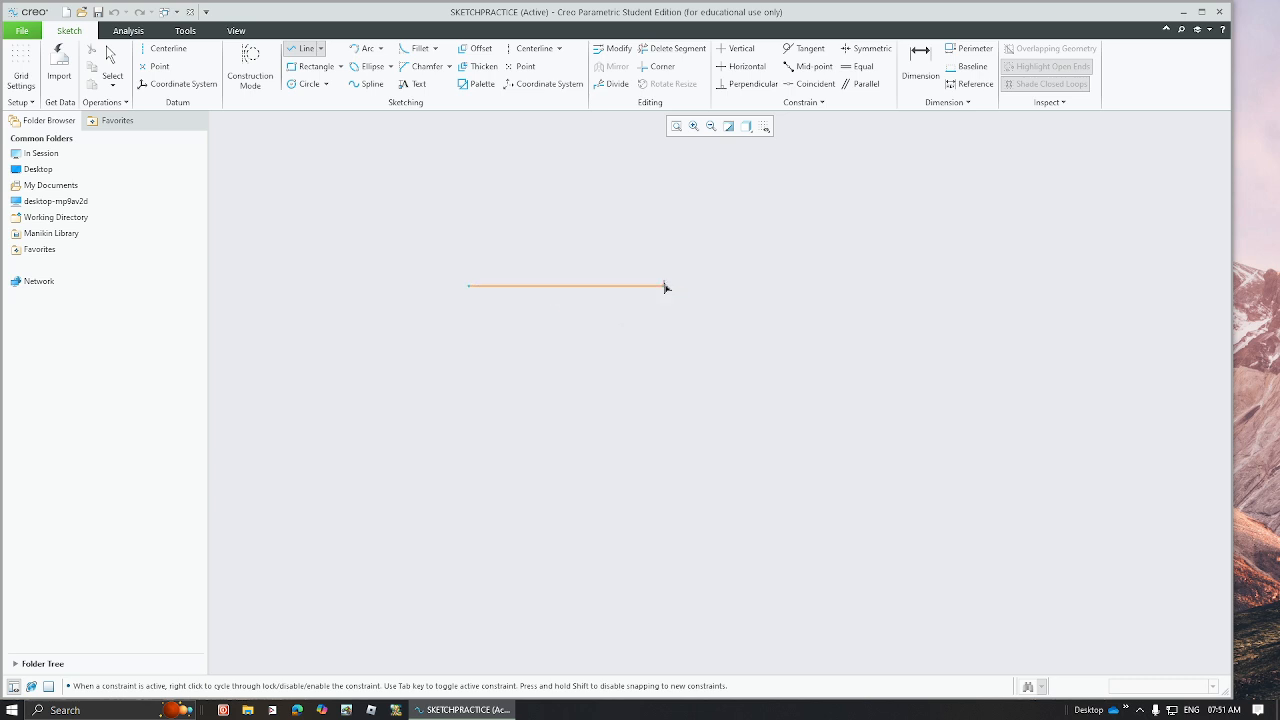
click(663, 465)
click(828, 540)
middle_click(784, 364)
click(307, 50)
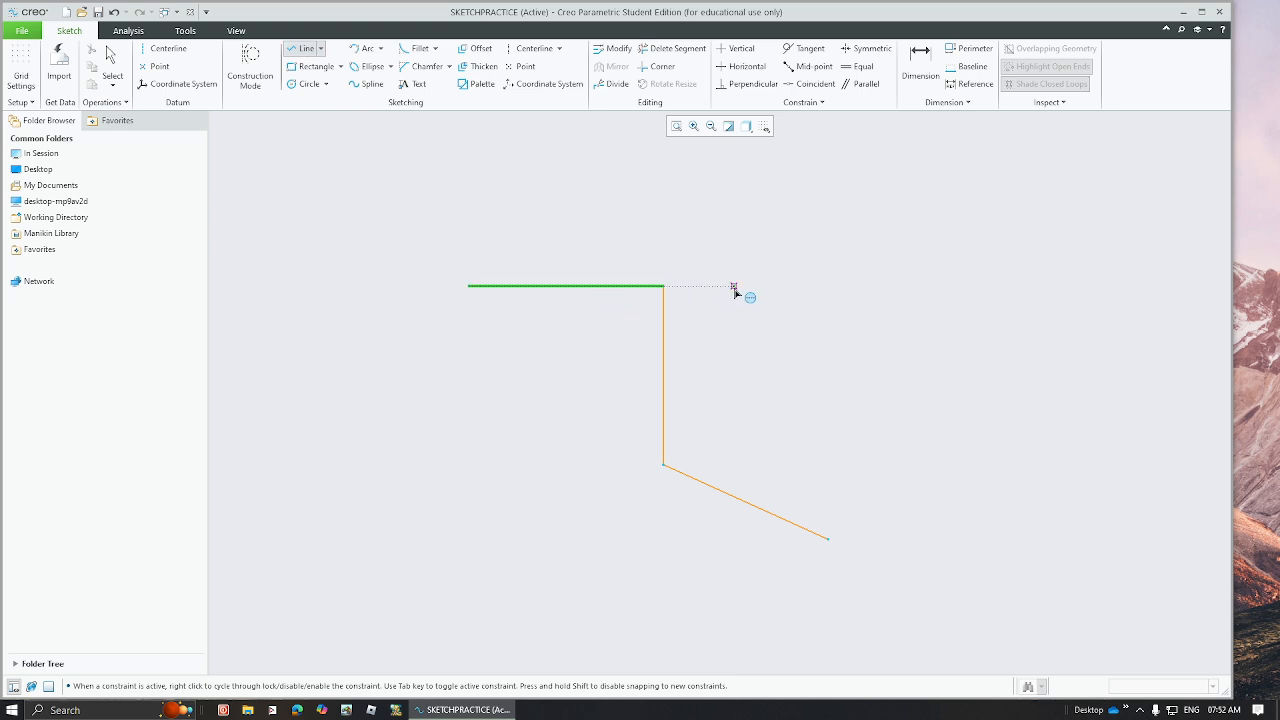
middle_click(735, 293)
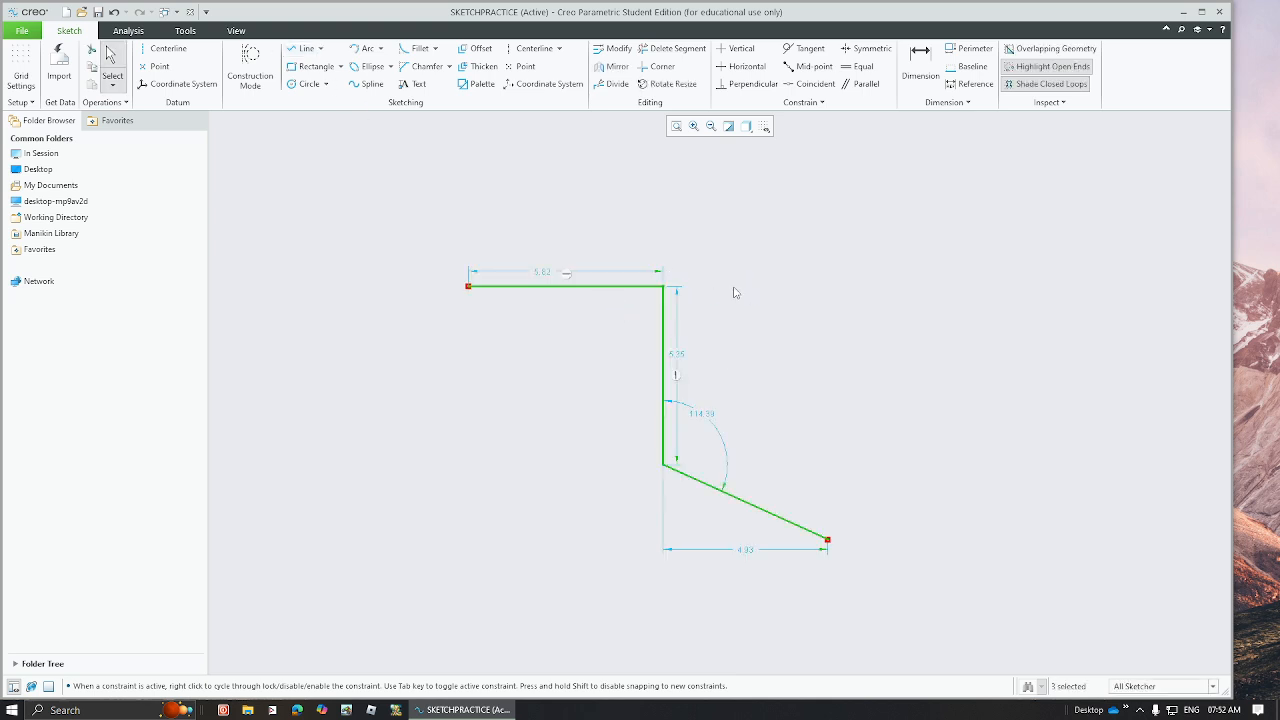
click(304, 48)
- Move the horizontal line's length dimension farther above it and the vertical line's dimension to its left side
drag(541, 276, 556, 234)
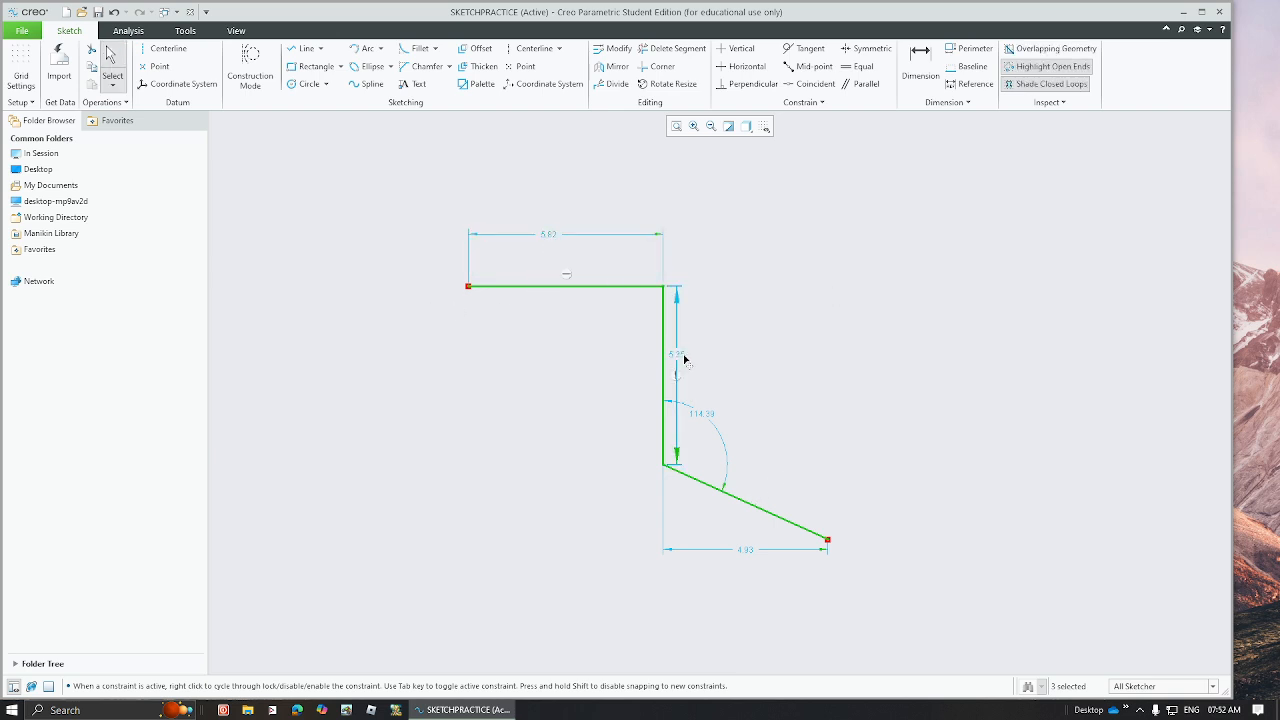
drag(680, 356, 625, 366)
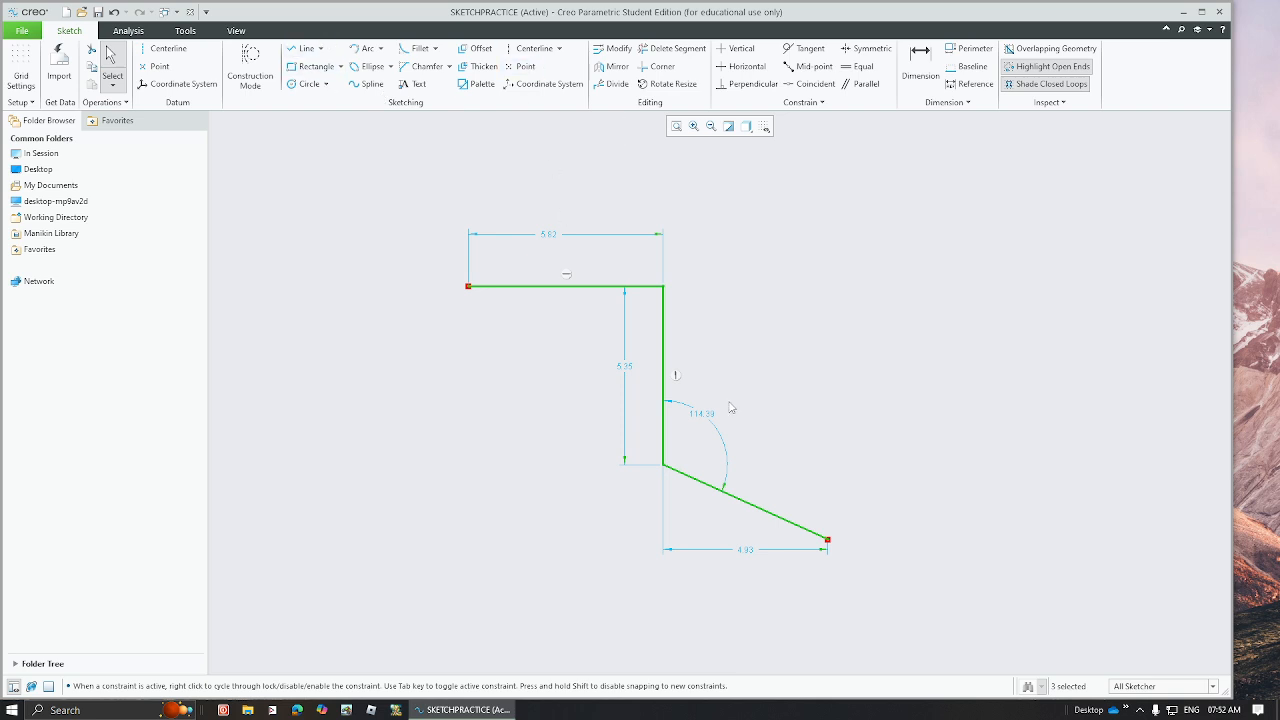
click(715, 310)
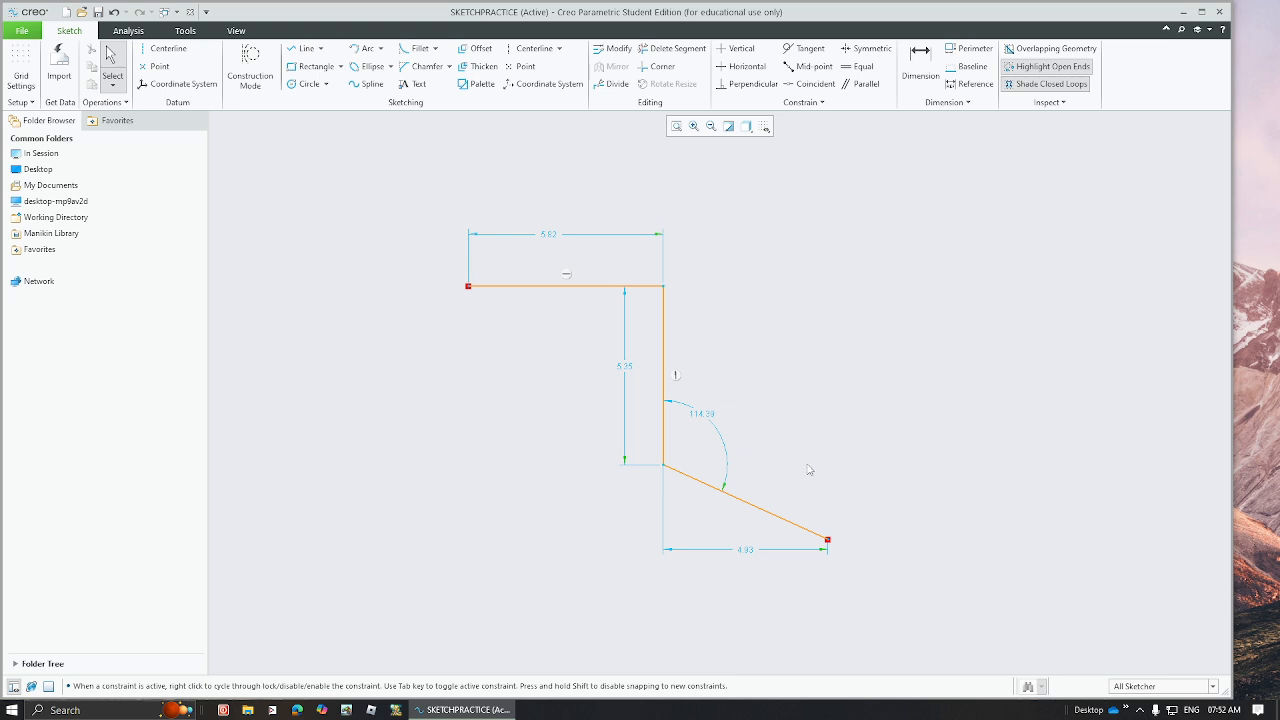
- Reshape the chain by lengthening the vertical line to about 6.0 and stretching the slanted line's free end outward to about 110°
drag(535, 291, 548, 262)
mouse_move(698, 485)
mouse_down()
mouse_move(589, 543)
mouse_move(657, 417)
mouse_move(723, 349)
mouse_move(652, 465)
mouse_up()
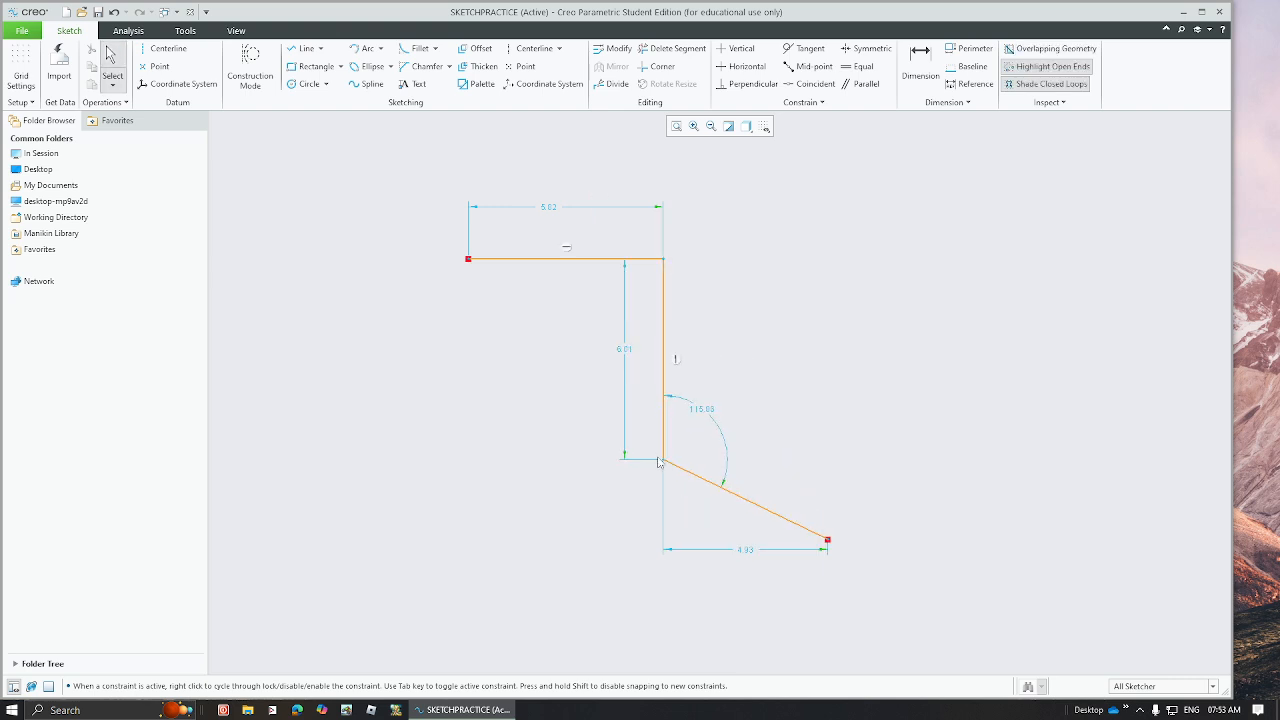
drag(829, 540, 949, 564)
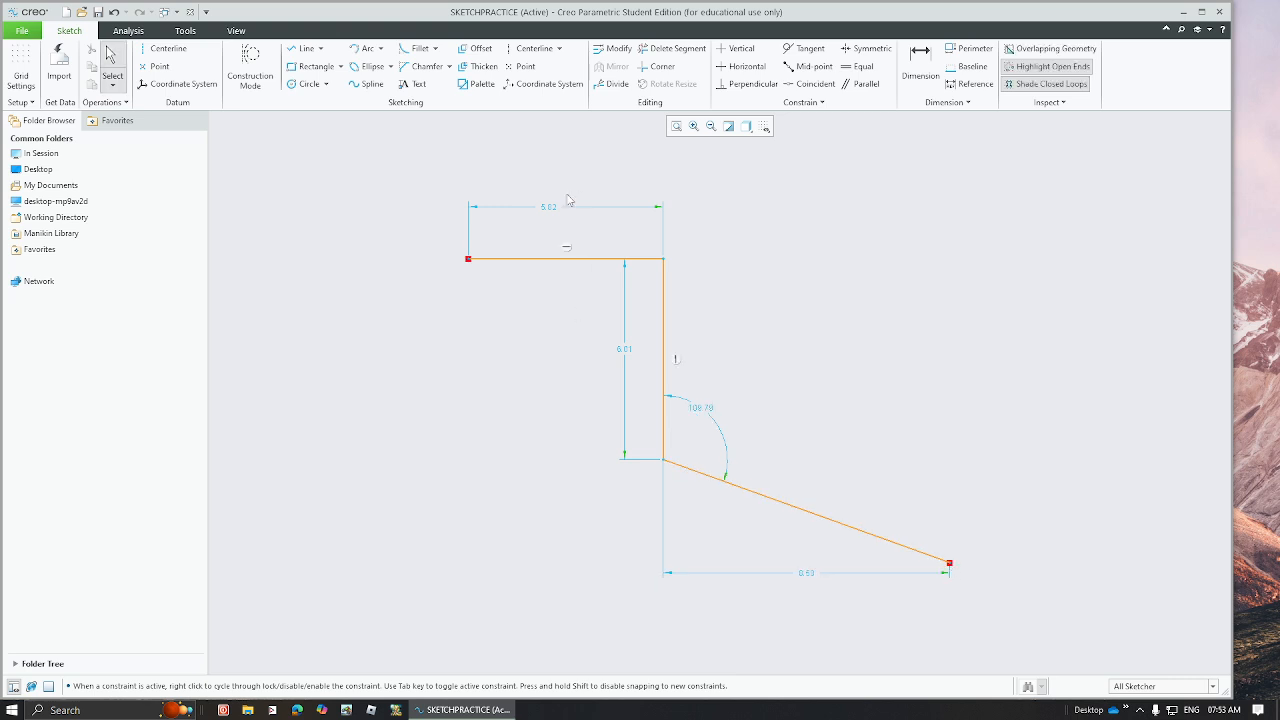
click(570, 259)
click(663, 415)
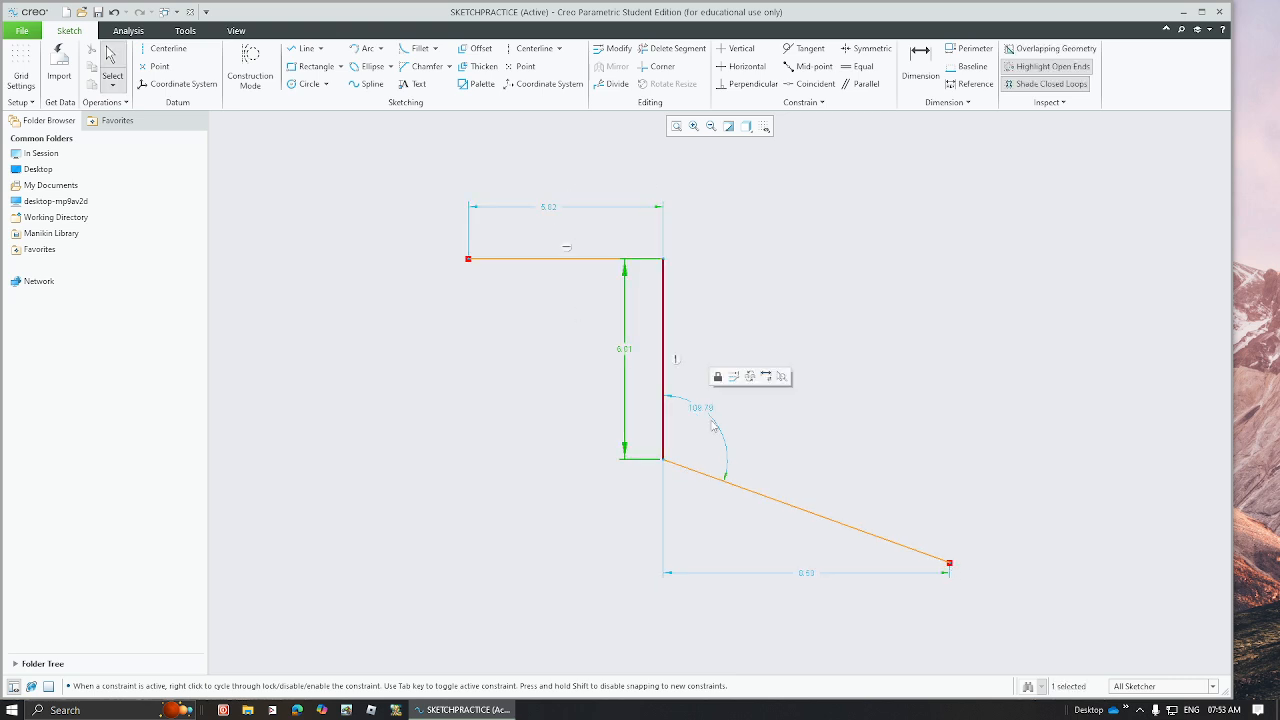
click(790, 506)
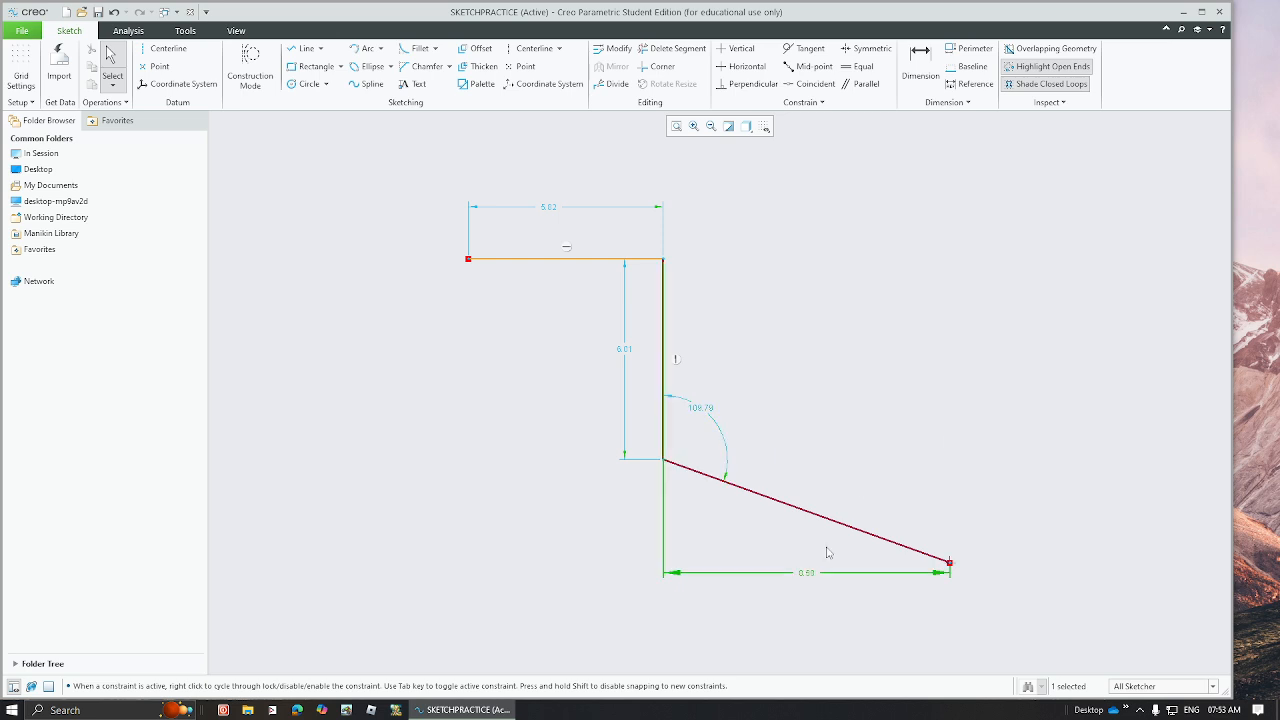
click(831, 485)
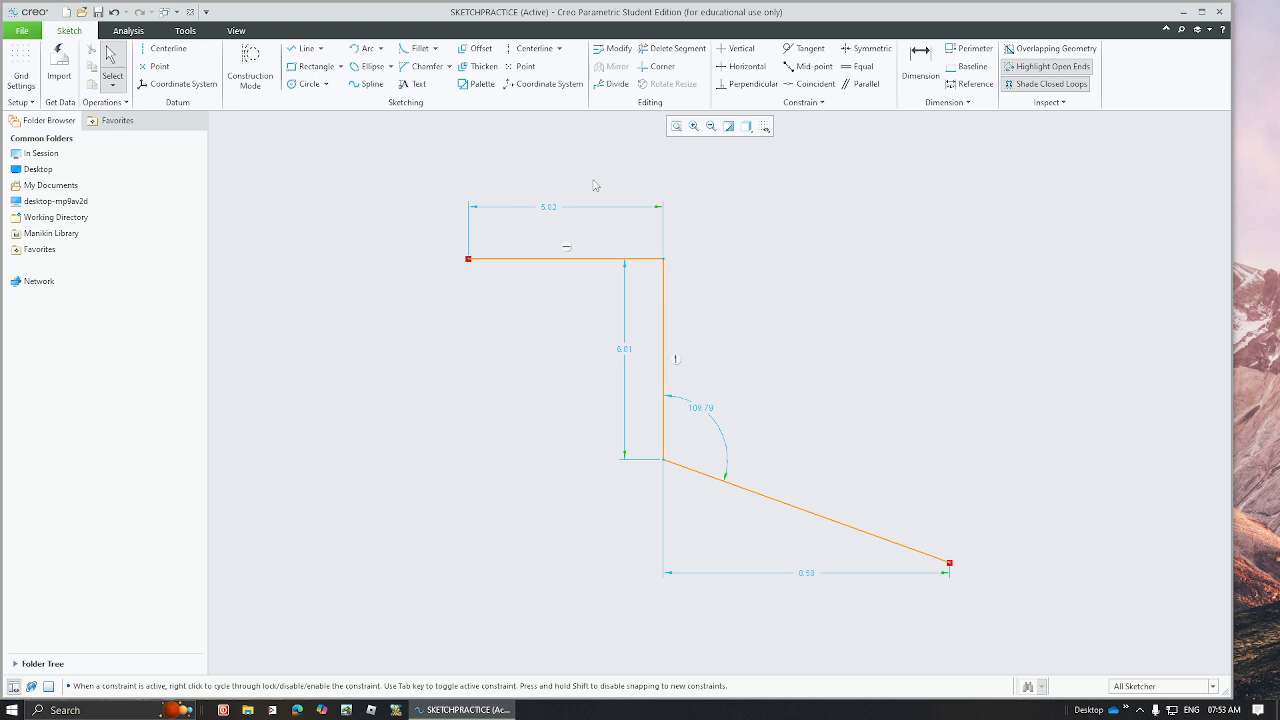
- Set the horizontal line's length to 10 and the vertical line's length to 5
double_click(550, 207)
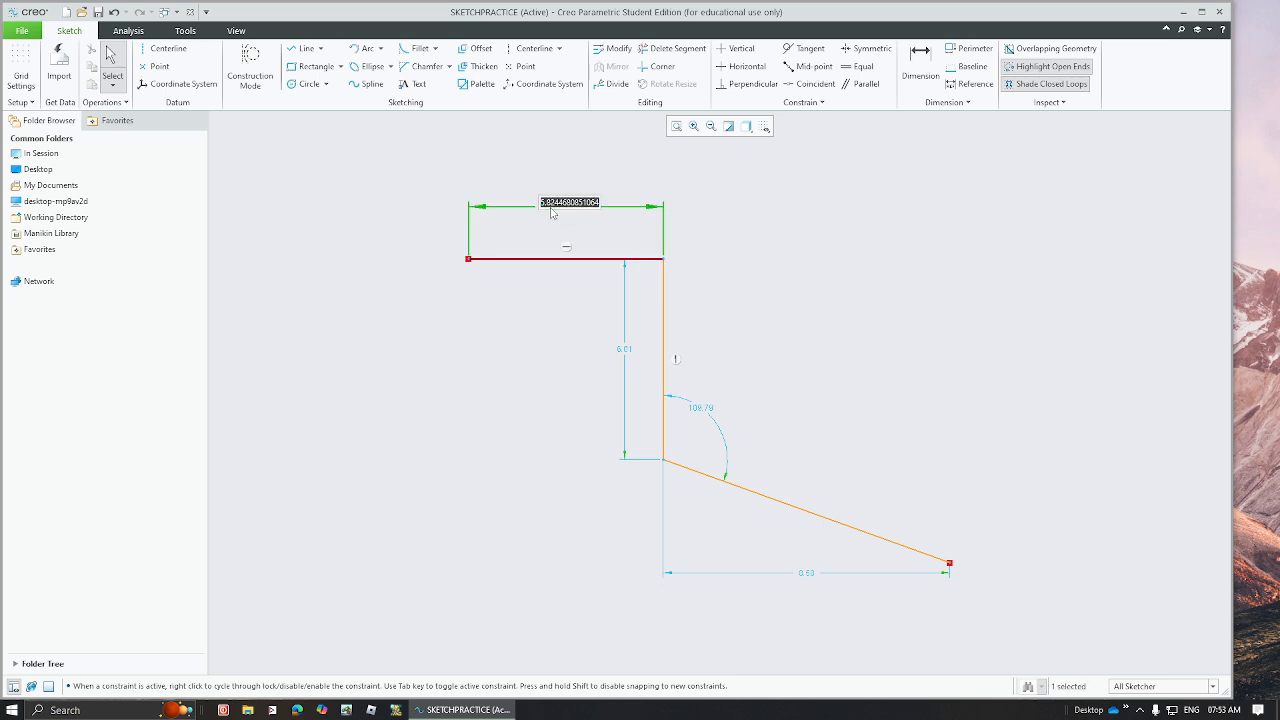
text(10)
key(Return)
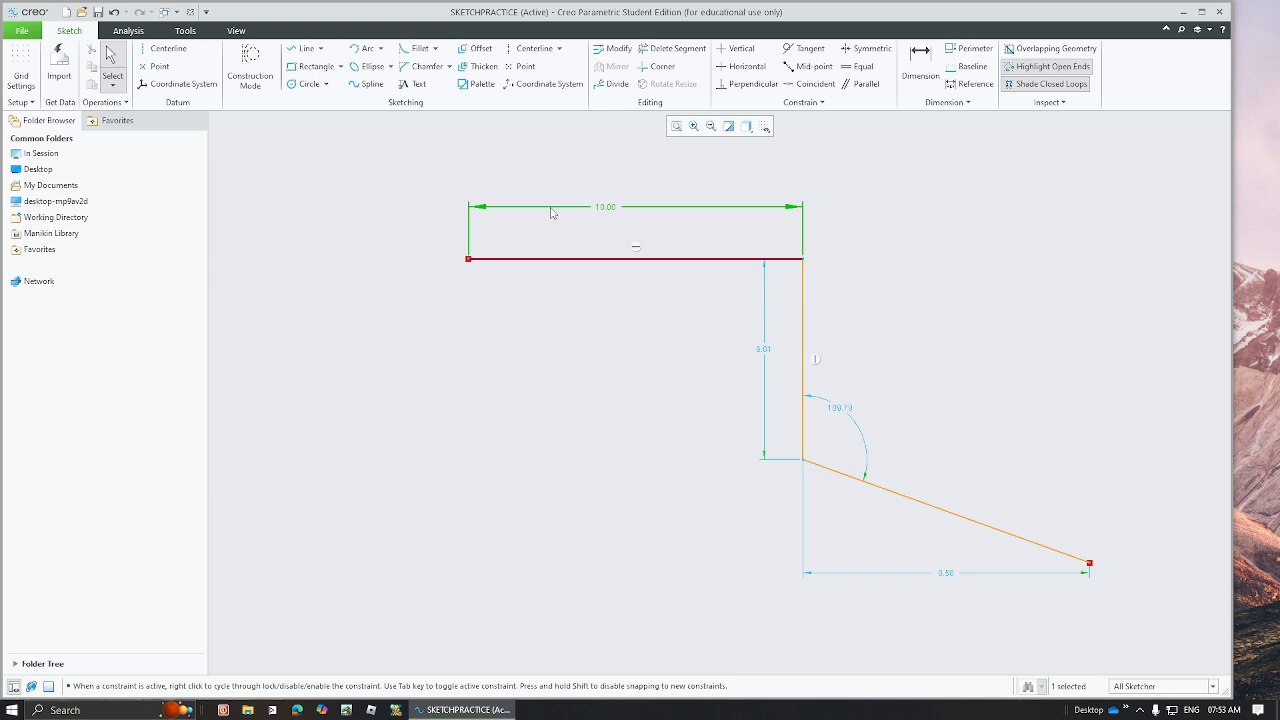
click(539, 330)
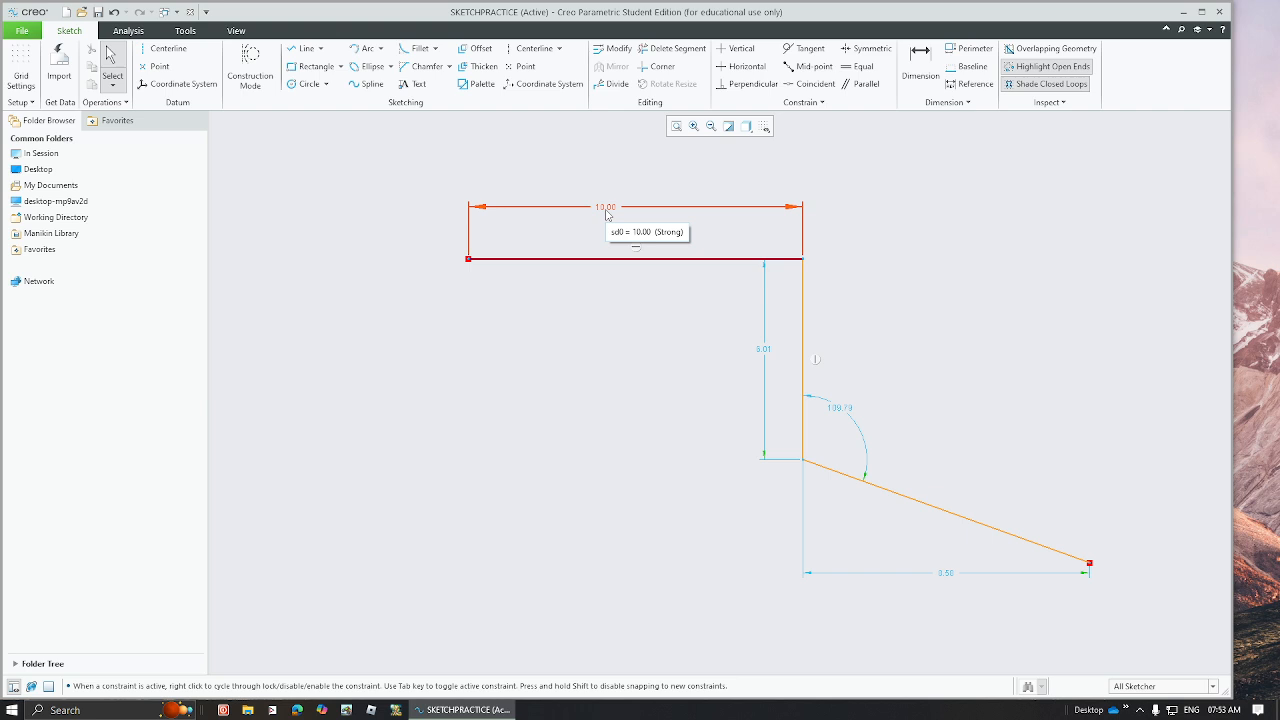
double_click(767, 352)
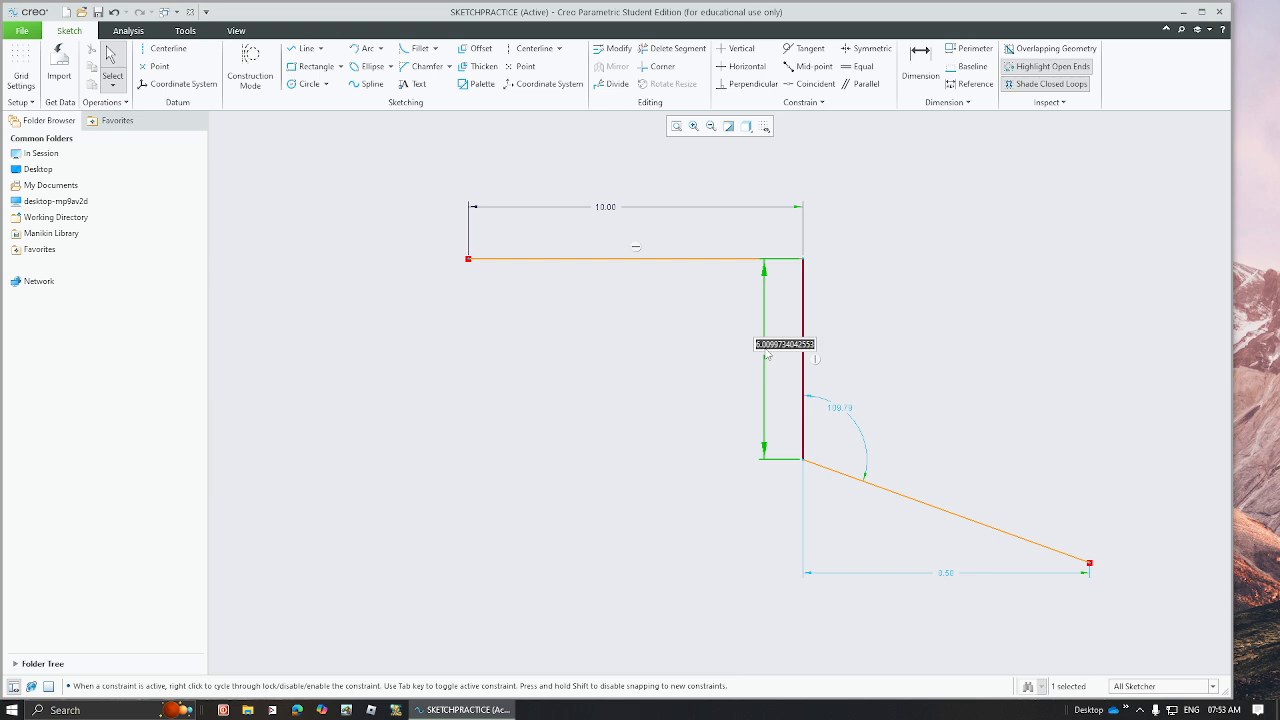
text(5)
key(Return)
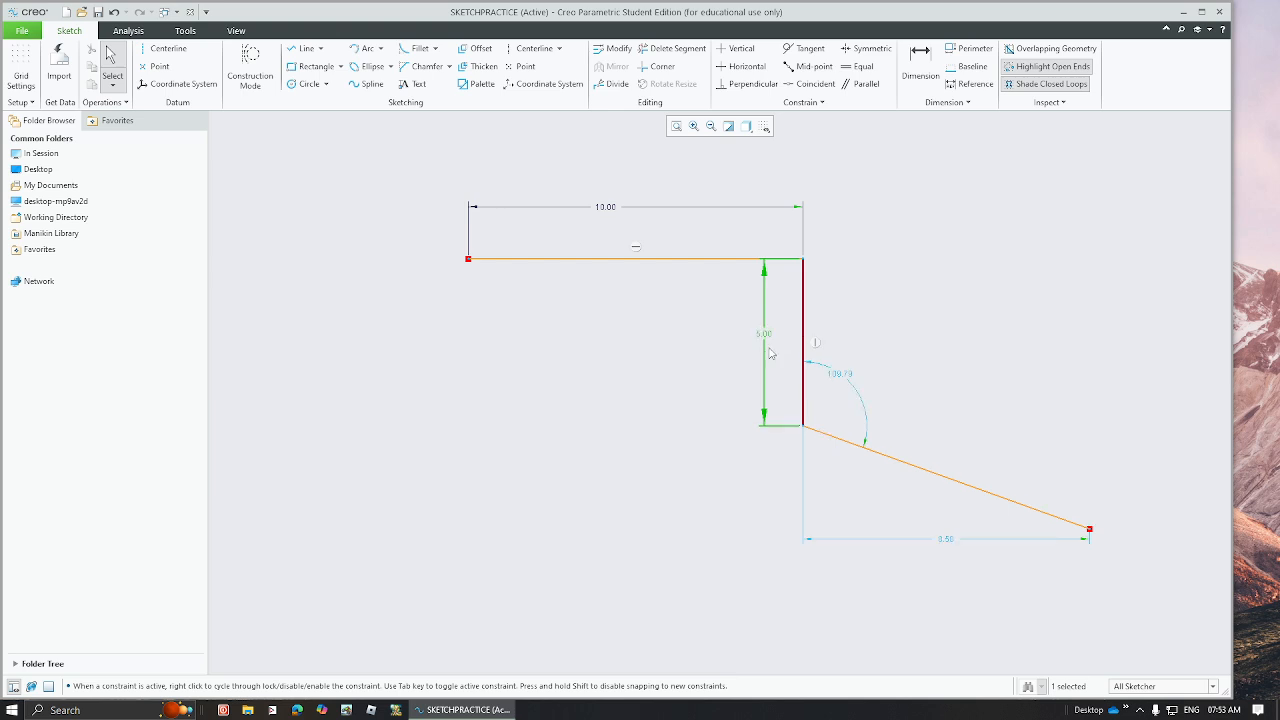
- Set the angle between the vertical and slanted lines to 100°
double_click(848, 378)
text(100)
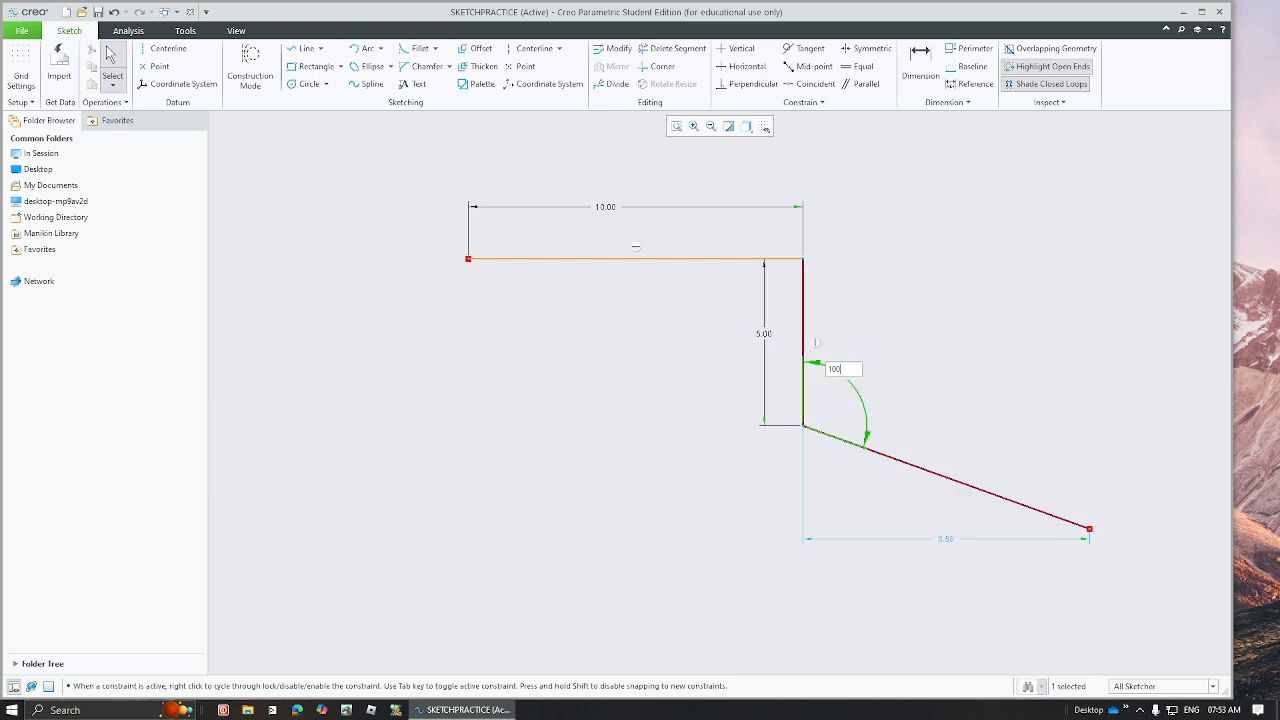
key(Return)
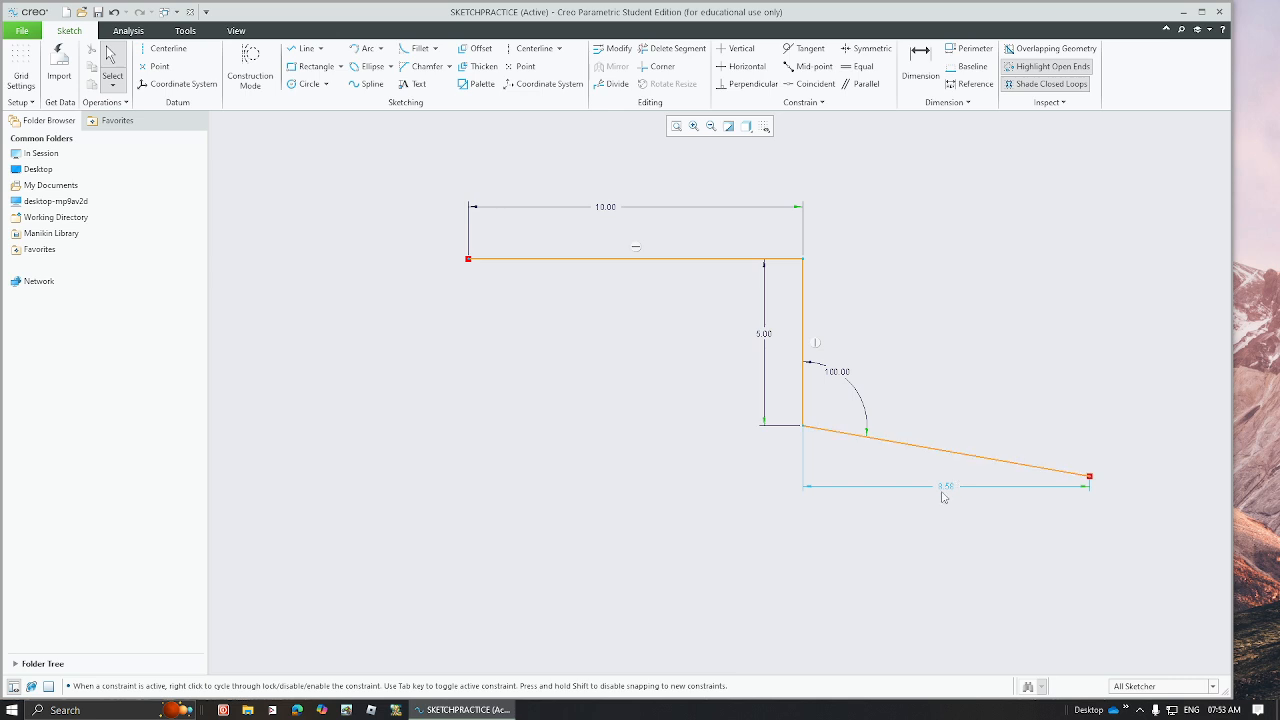
- Set the slanted line's horizontal span to 60
double_click(947, 487)
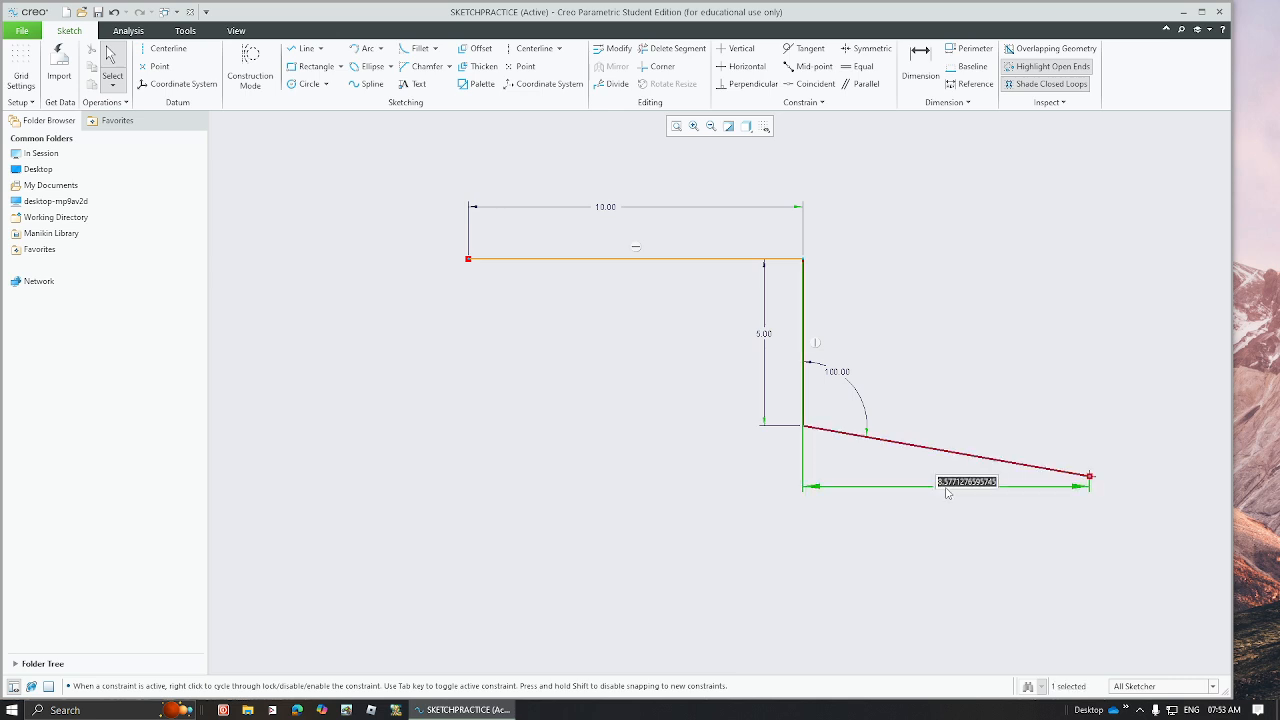
text(75)
key(Return)
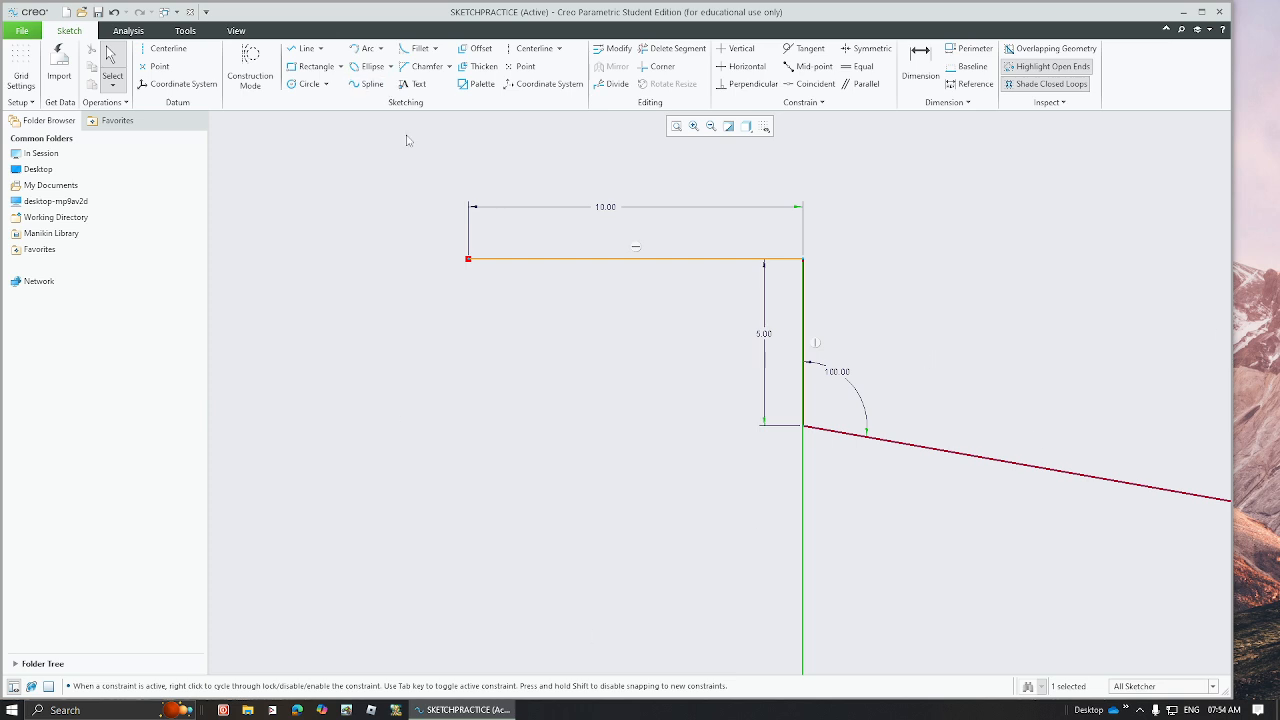
click(674, 126)
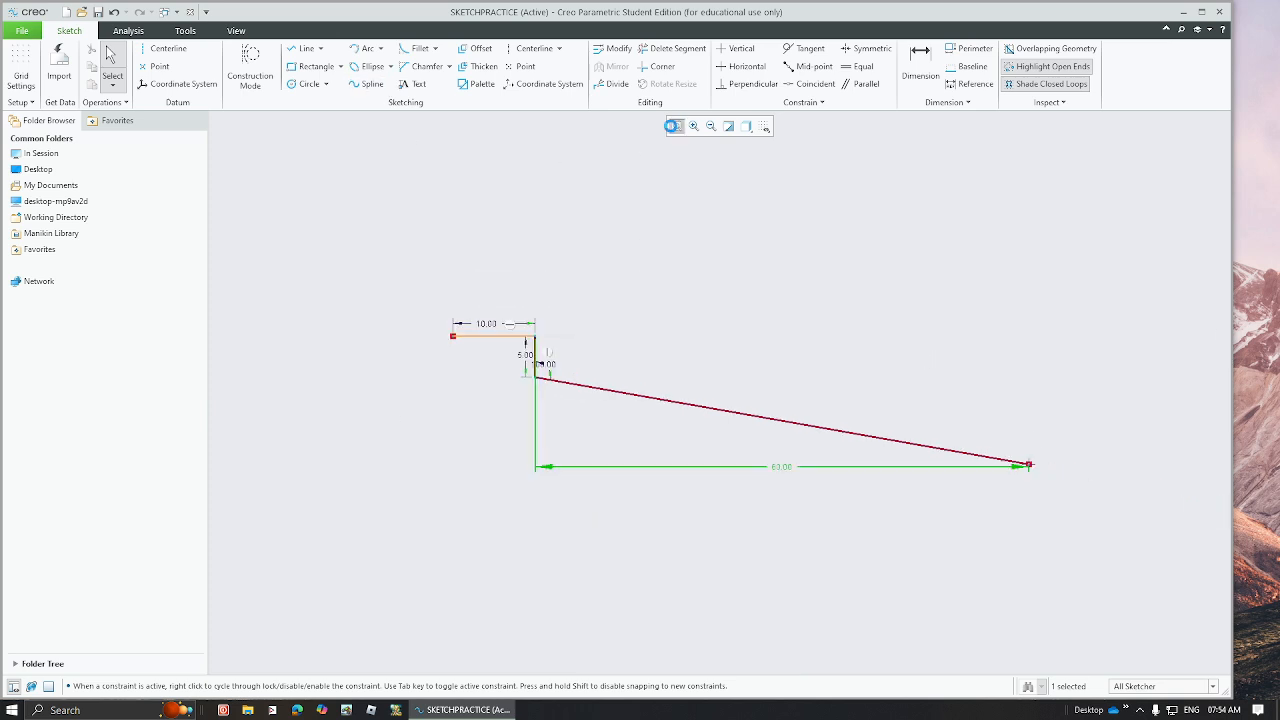
- Set the slanted line's horizontal span to 10 and refit the sketch in view
double_click(758, 456)
text(10)
key(Return)
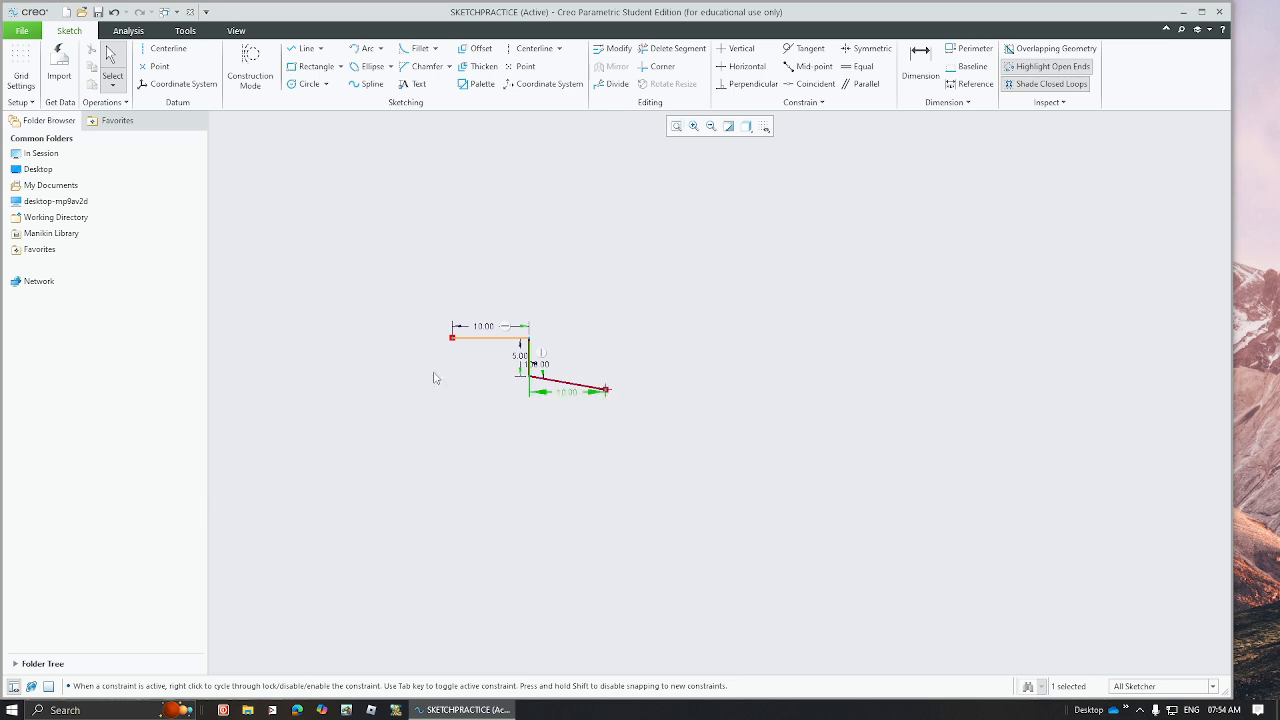
click(676, 127)
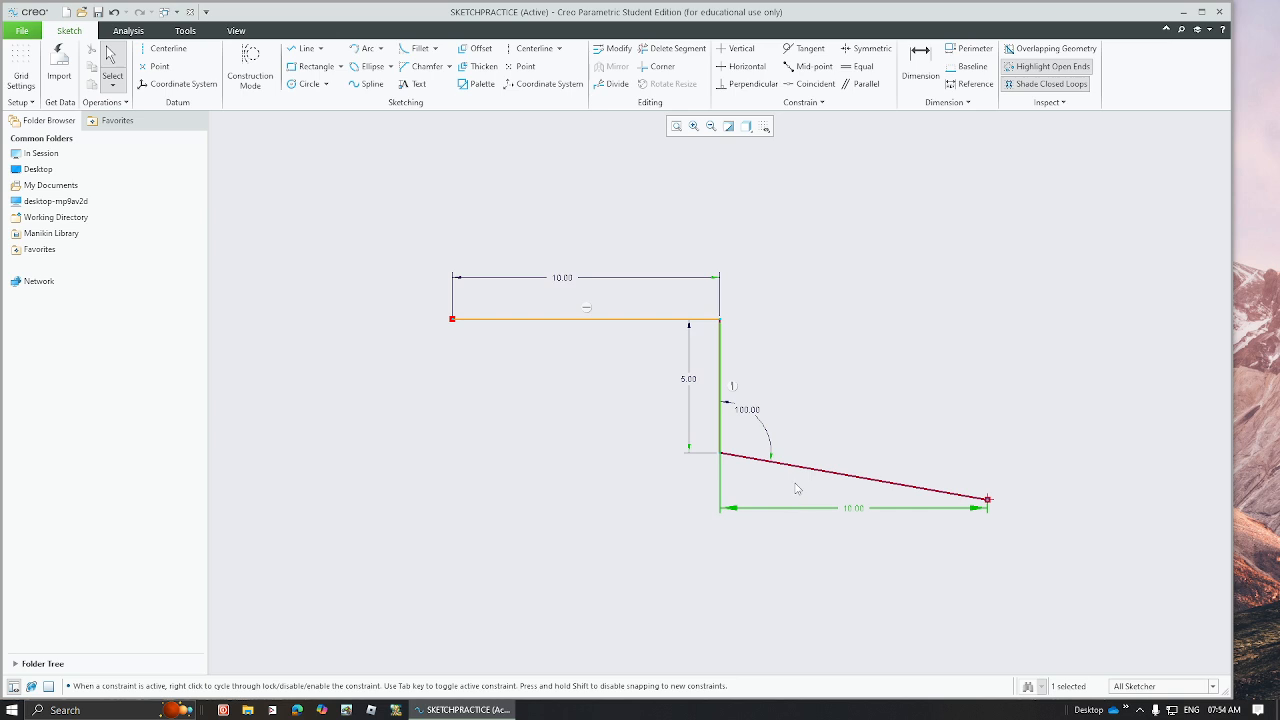
click(880, 444)
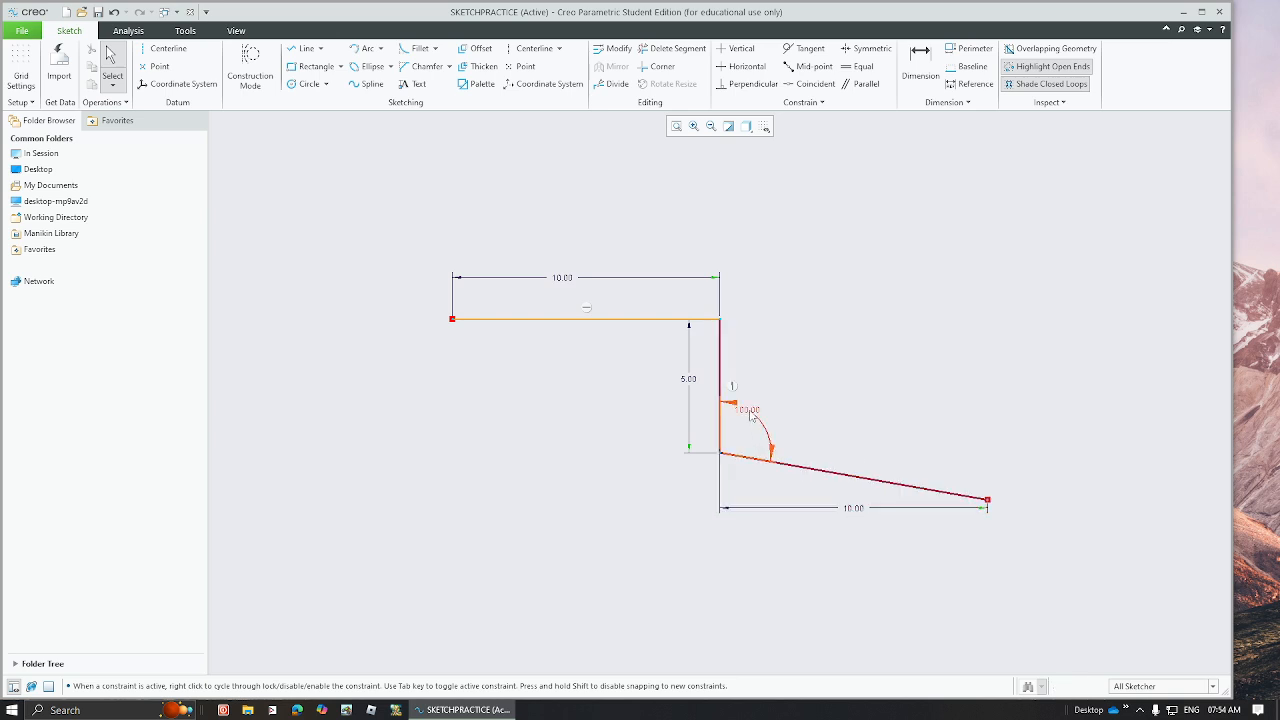
click(765, 467)
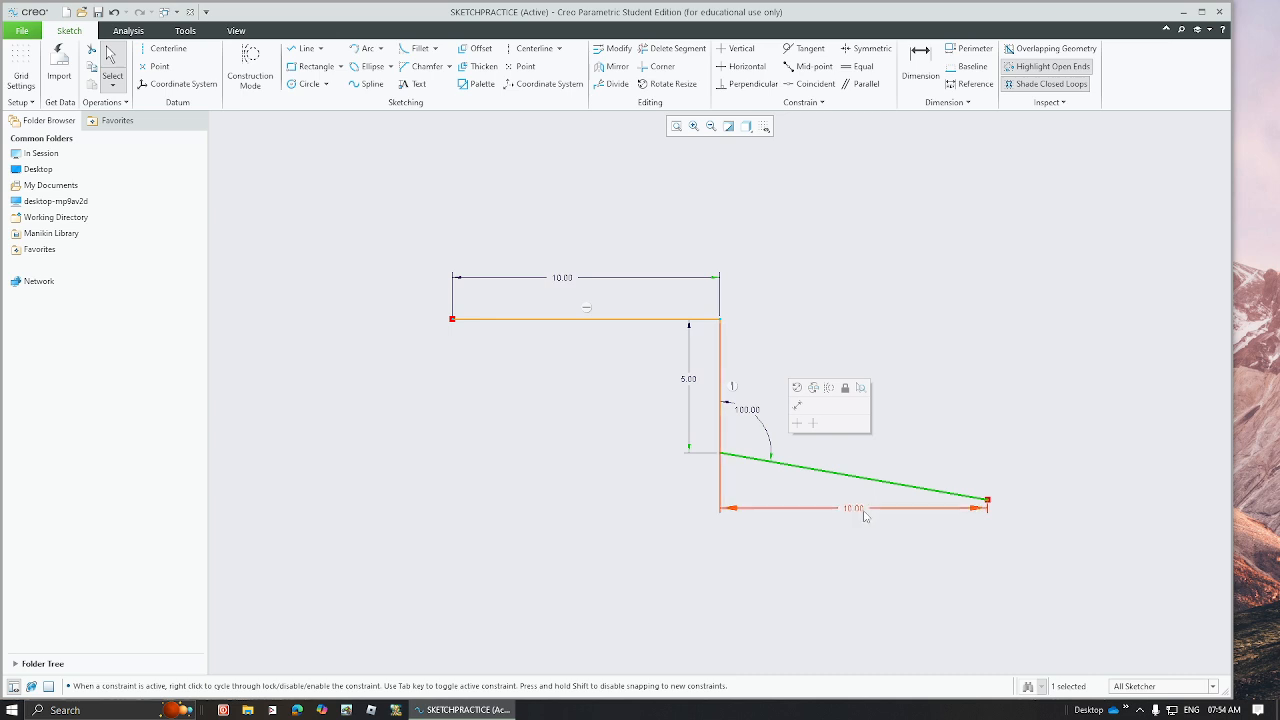
click(905, 449)
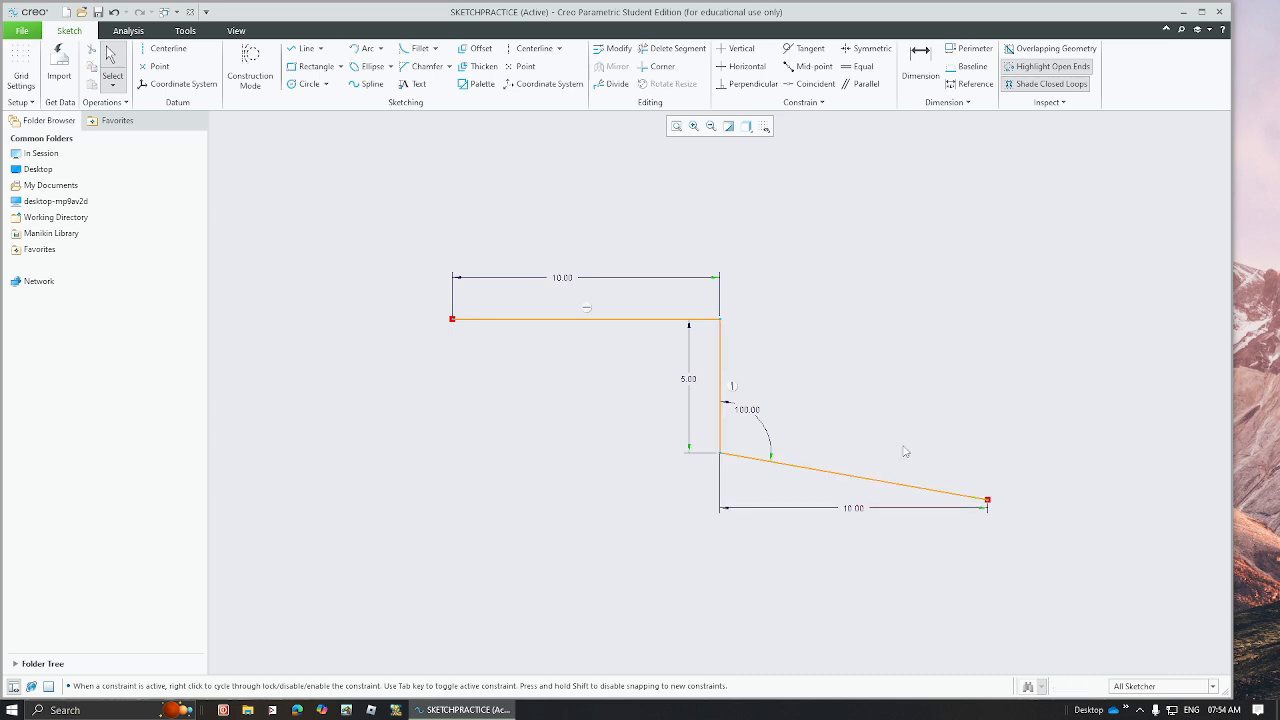
- Add an aligned length dimension along the slanted line, placed just above it
click(928, 68)
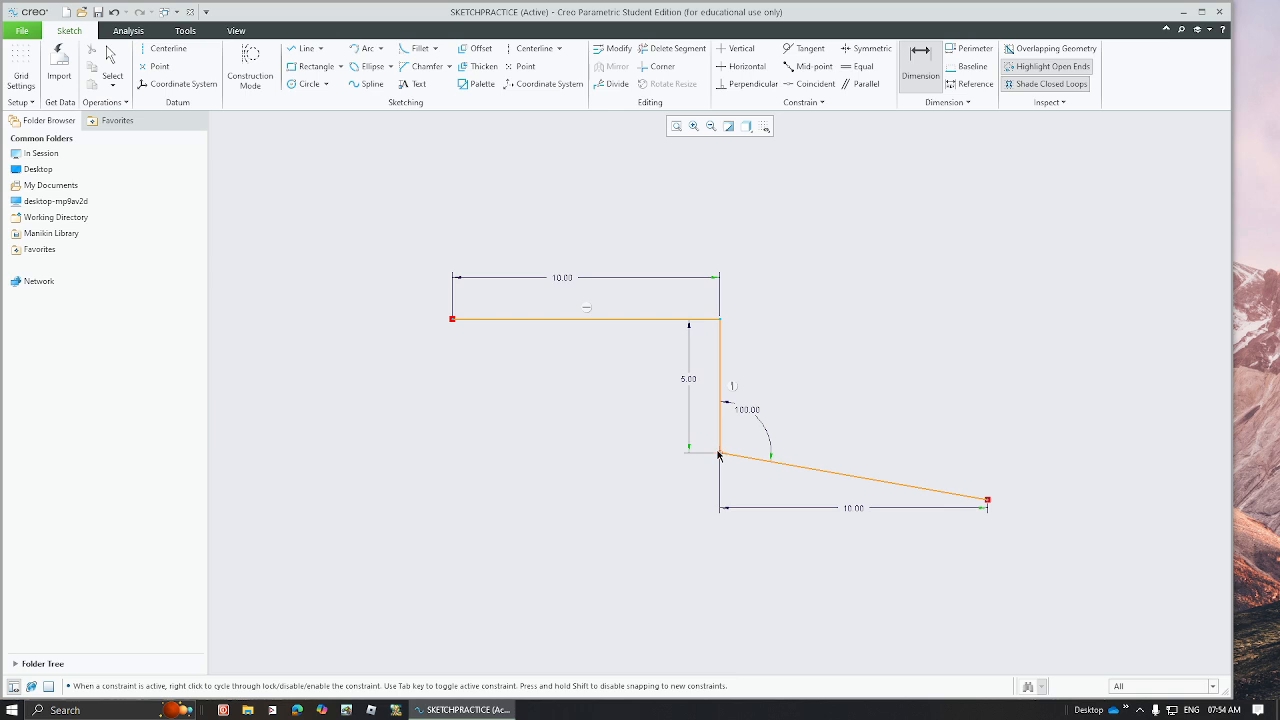
click(982, 498)
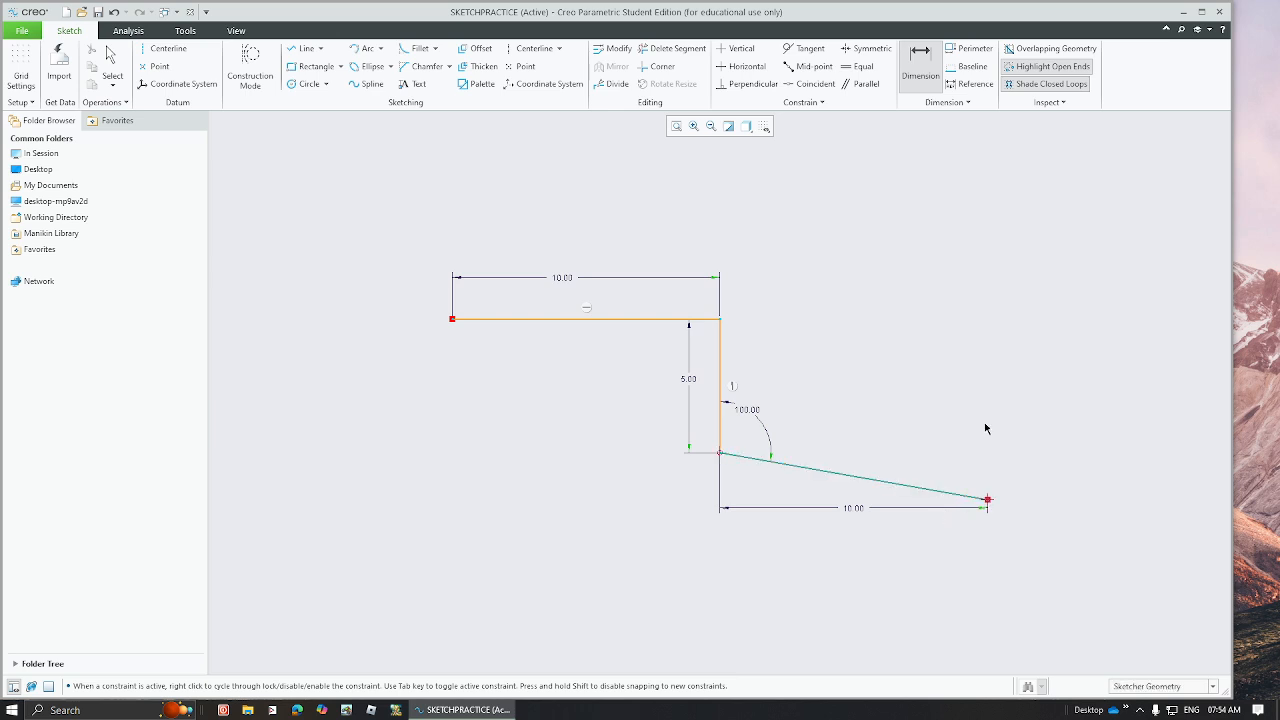
click(841, 465)
middle_click(840, 463)
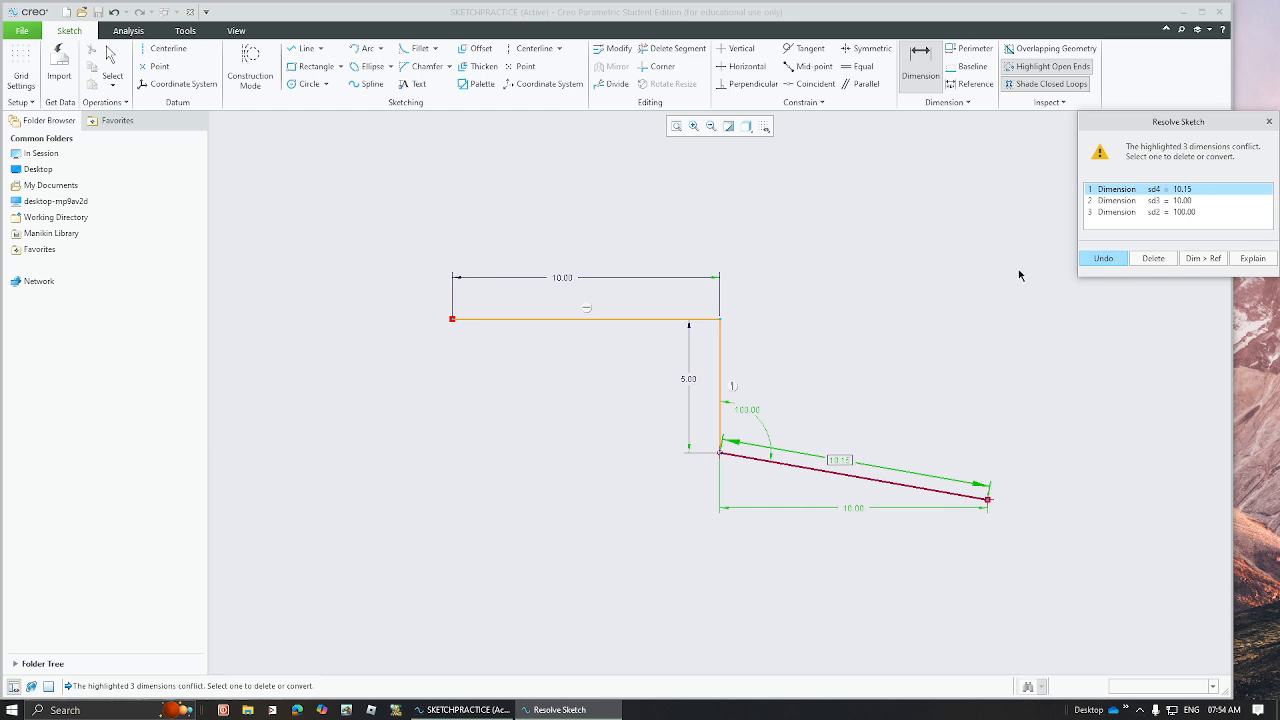
- Resolve the dimension conflict by deleting the 100° angle dimension, and set the slanted line's length to 12
click(1155, 201)
click(1157, 212)
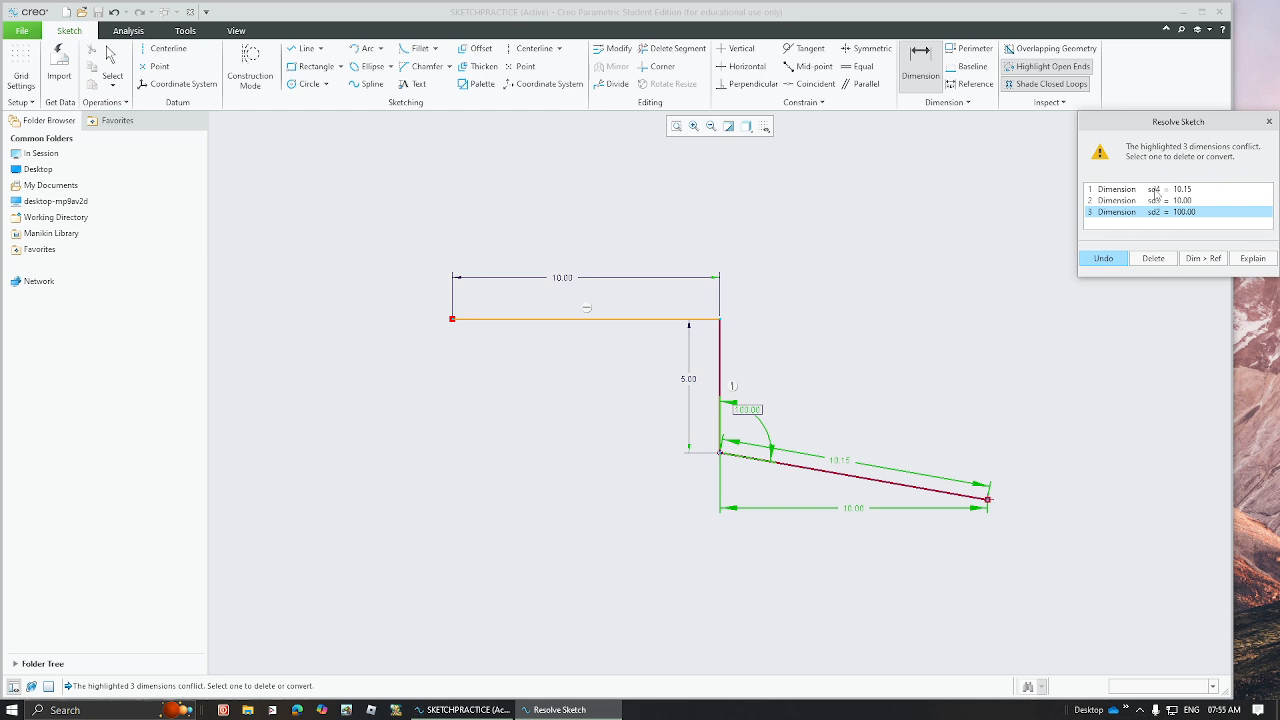
click(1155, 190)
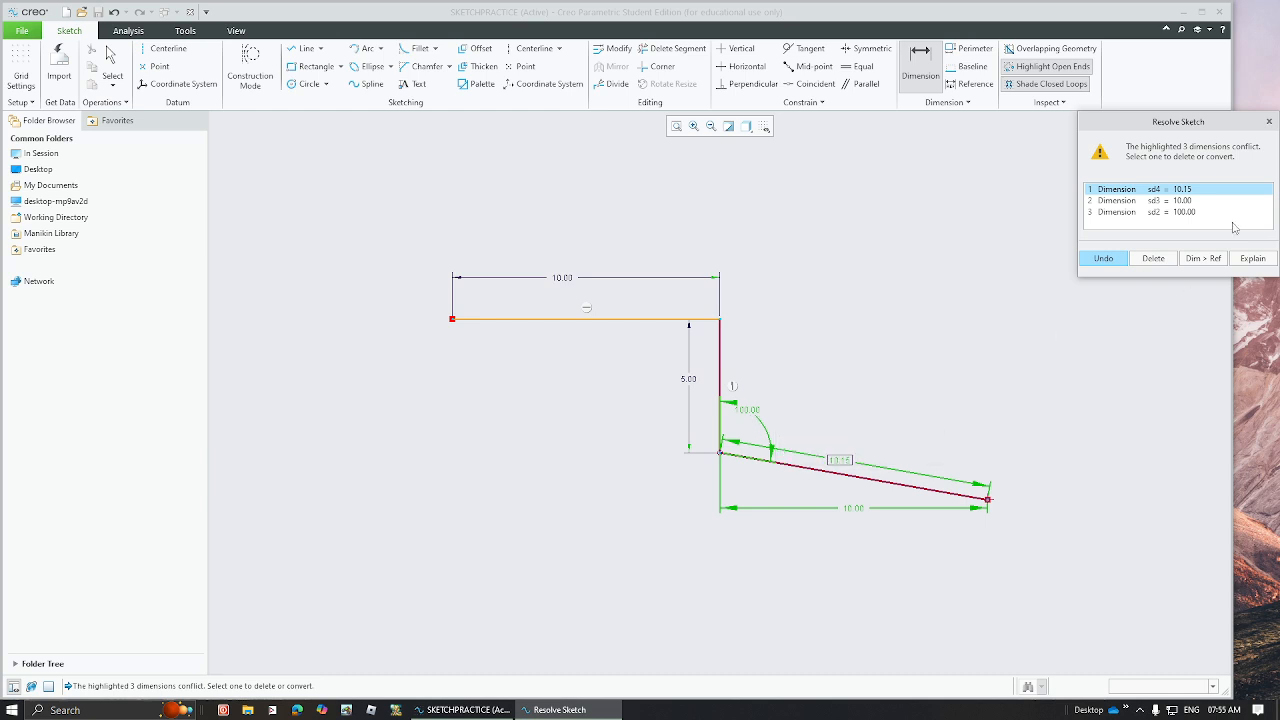
click(1183, 213)
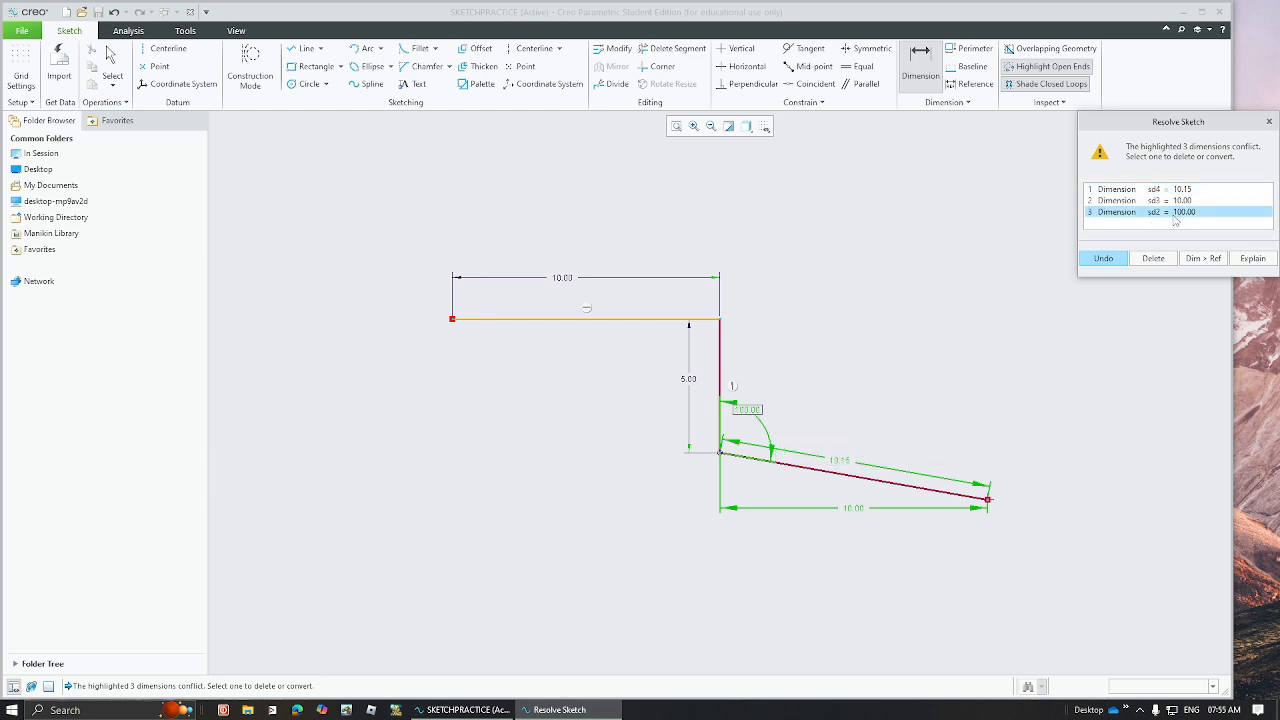
click(752, 412)
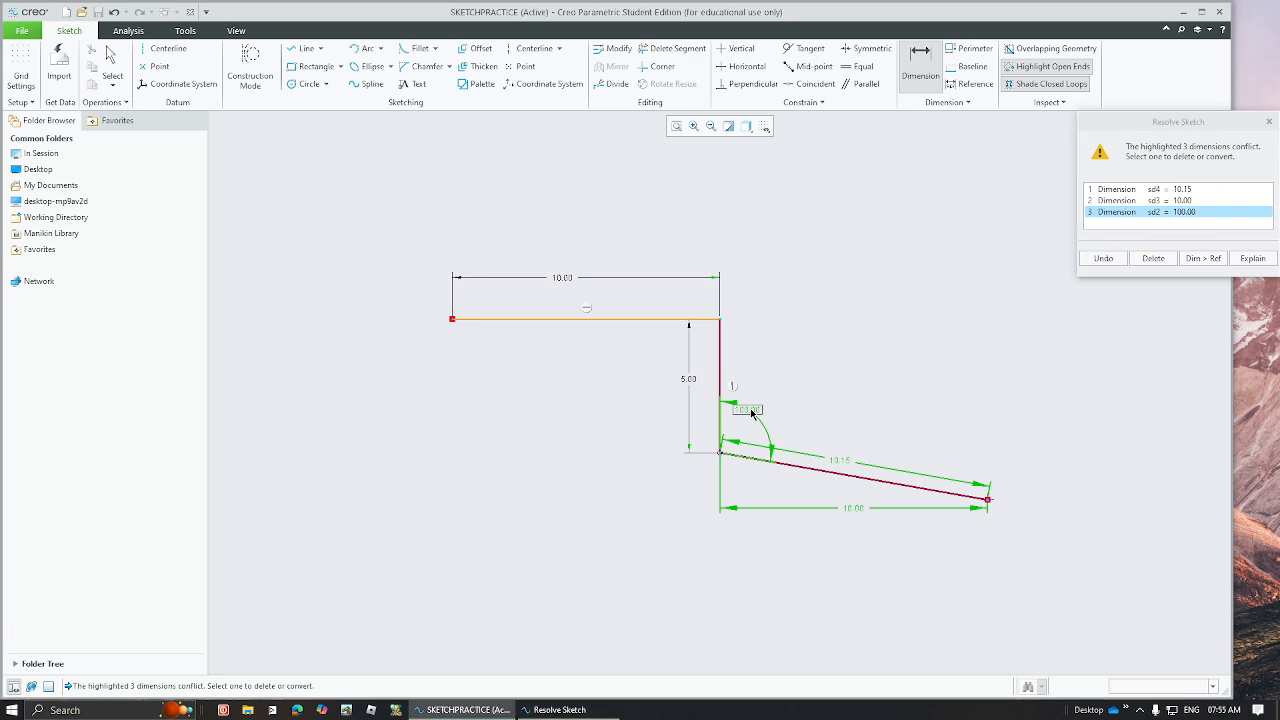
click(1153, 259)
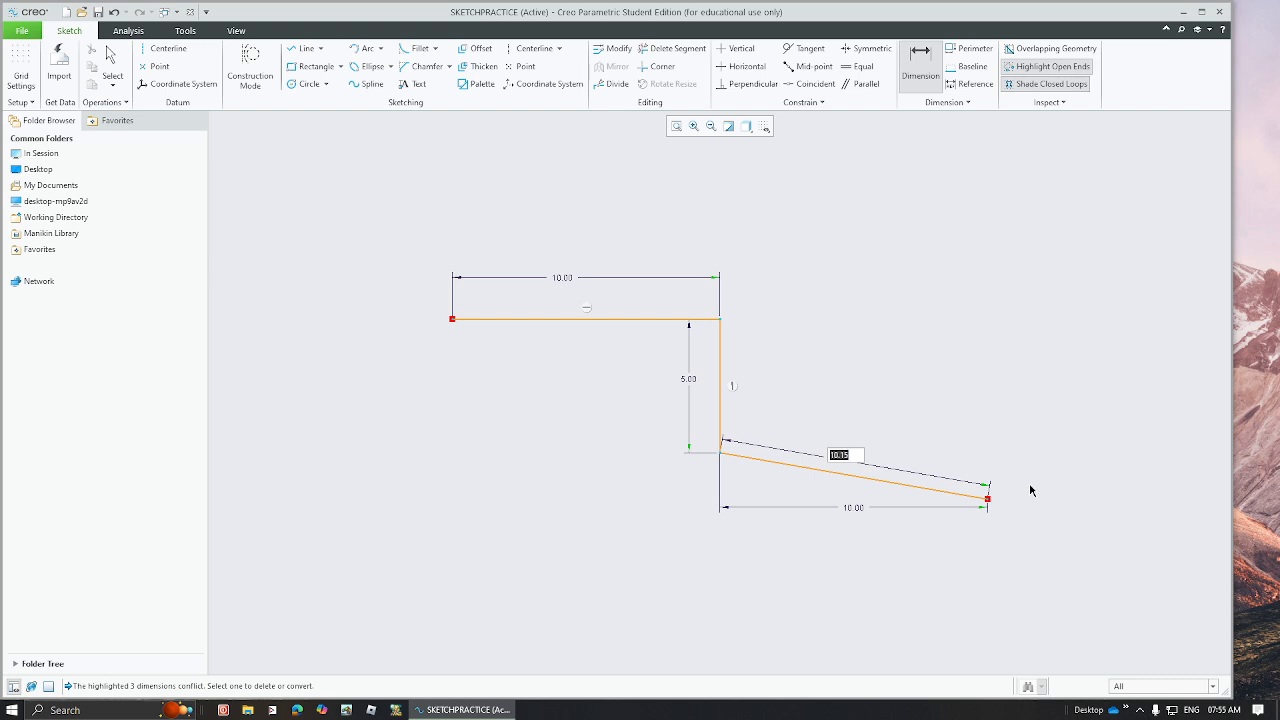
text(12)
key(Return)
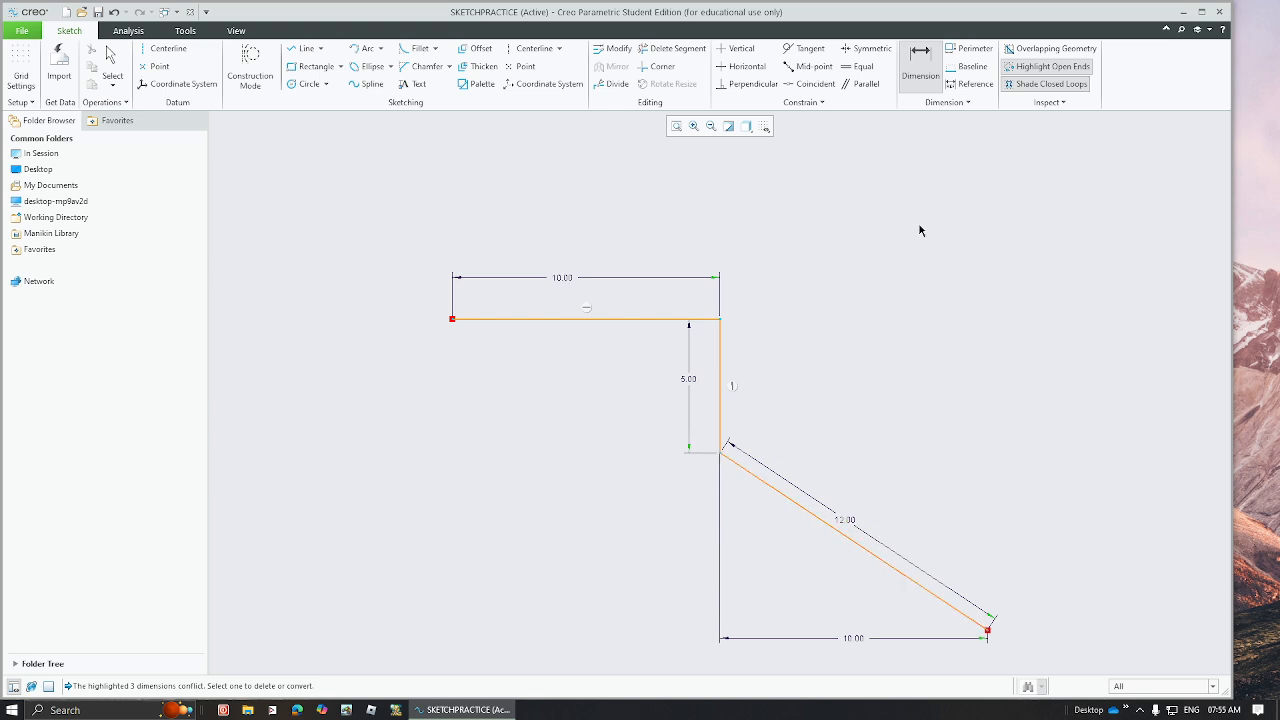
- Add a vertical height dimension to the slanted line, delete the conflicting 12.00 length dimension, and set the height to 5
click(754, 482)
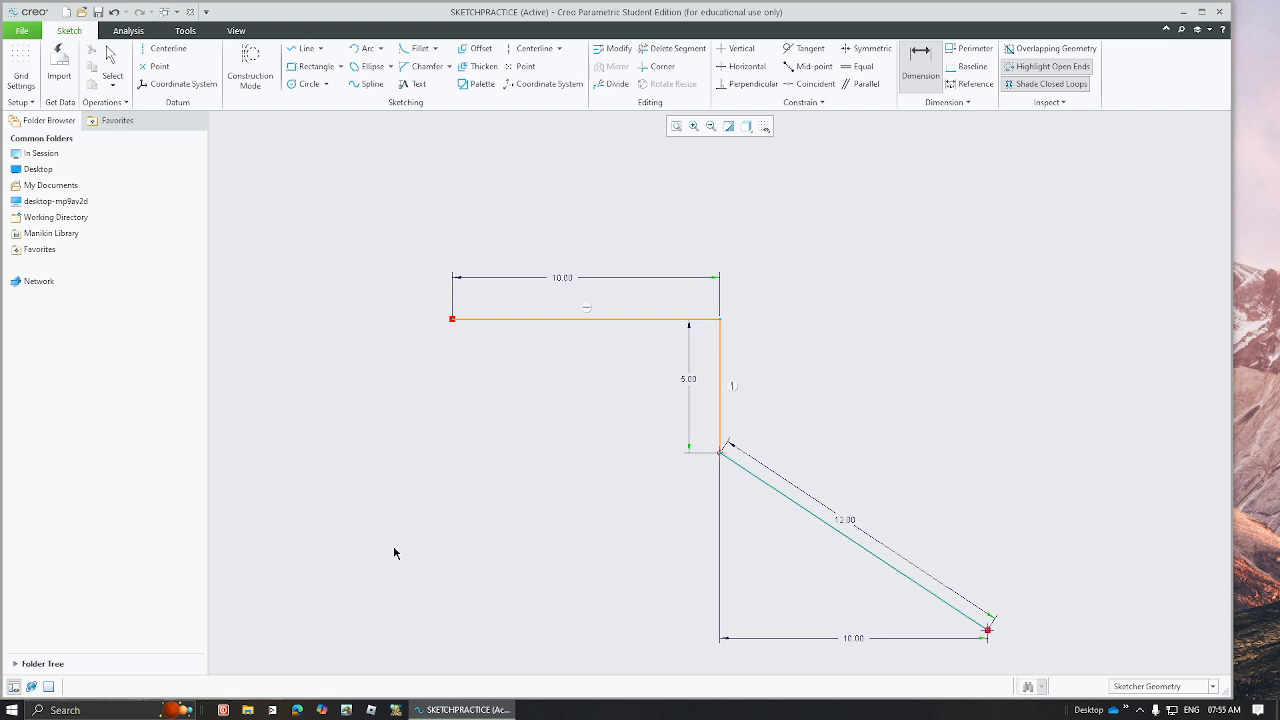
middle_click(1184, 534)
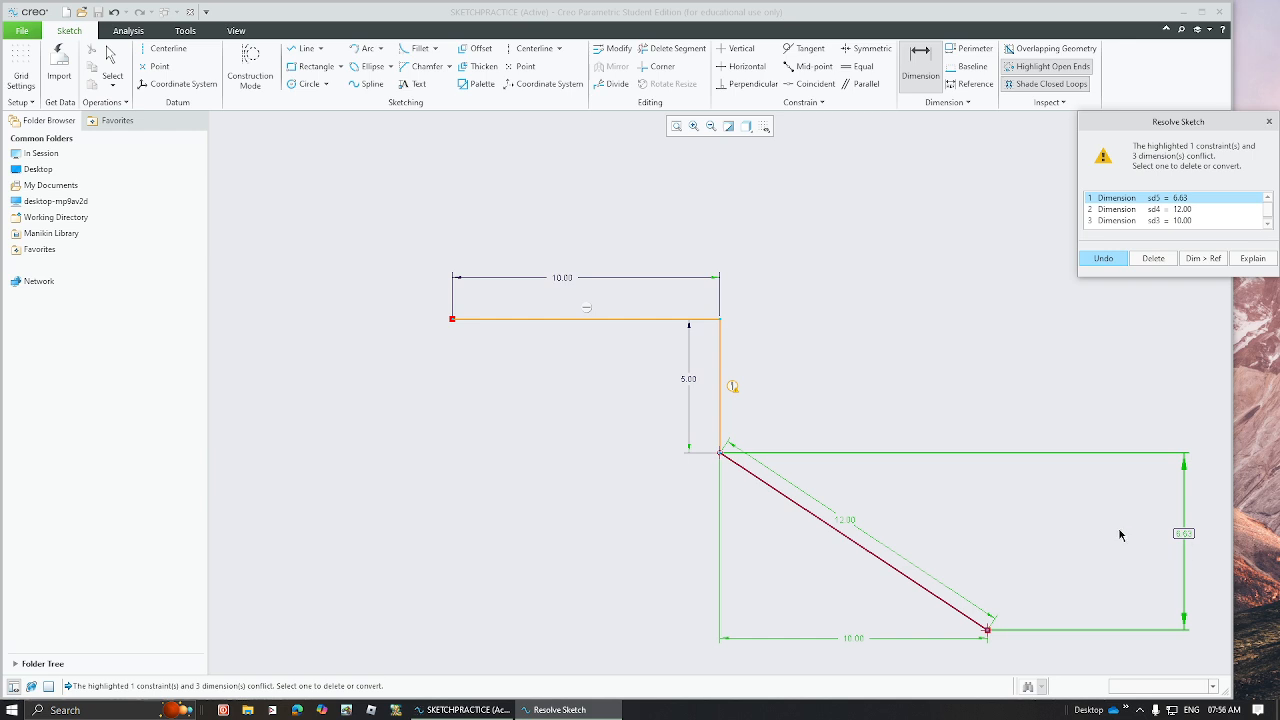
click(846, 521)
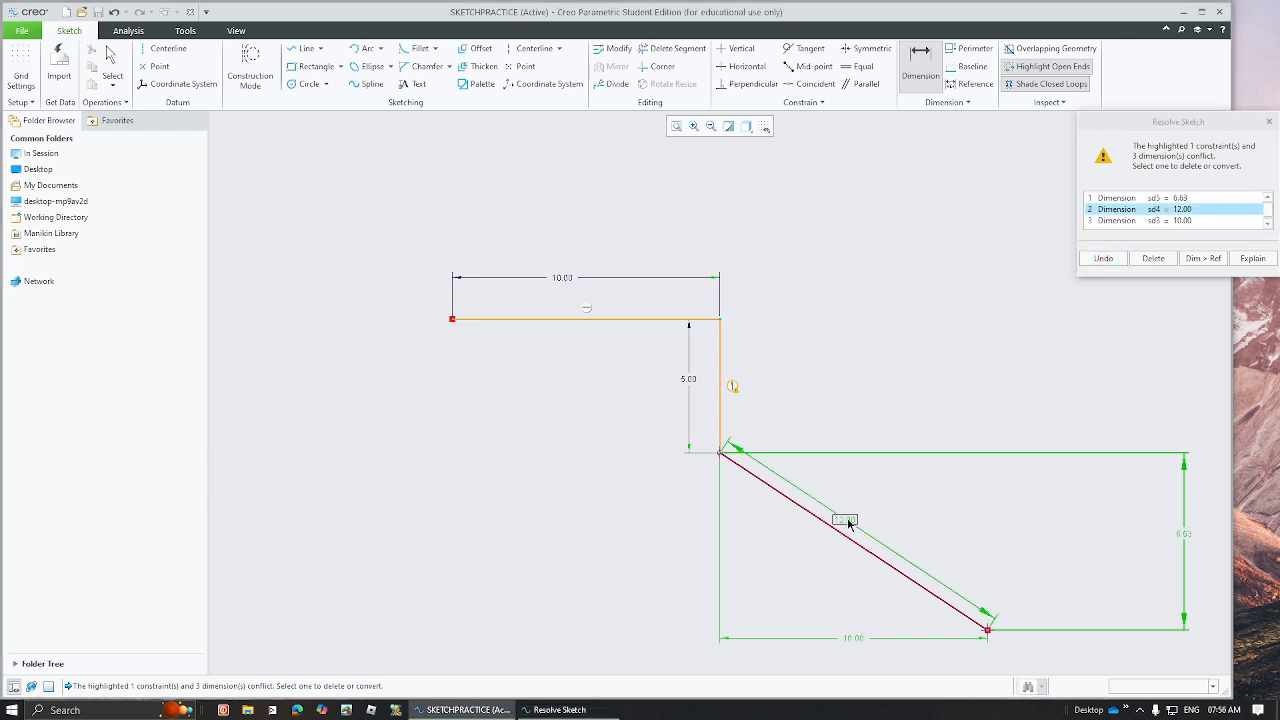
click(1157, 260)
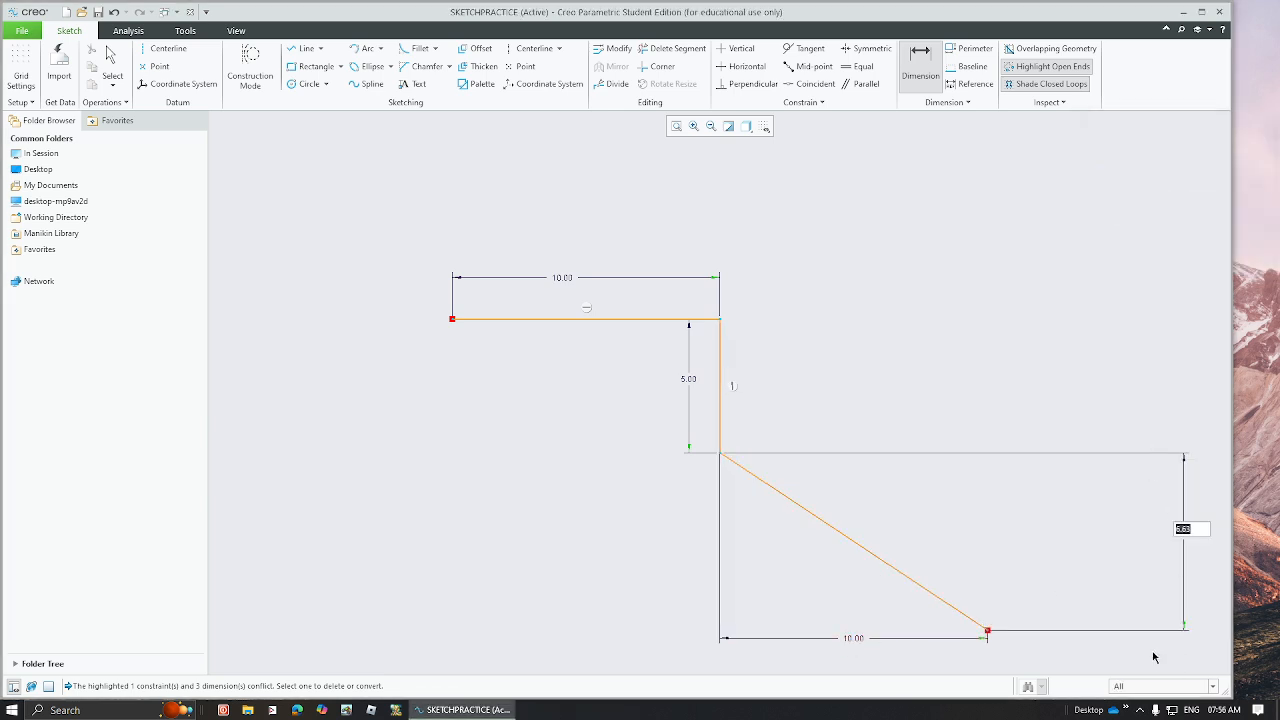
text(5)
key(Return)
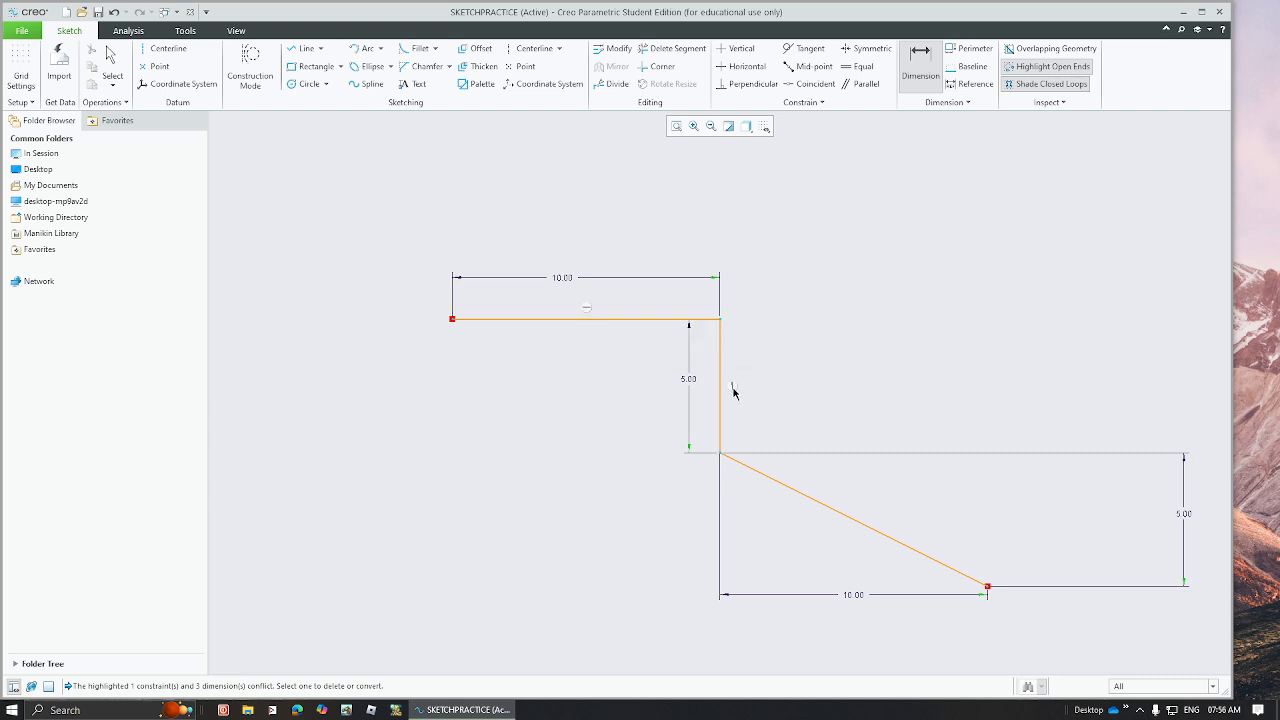
middle_click(757, 335)
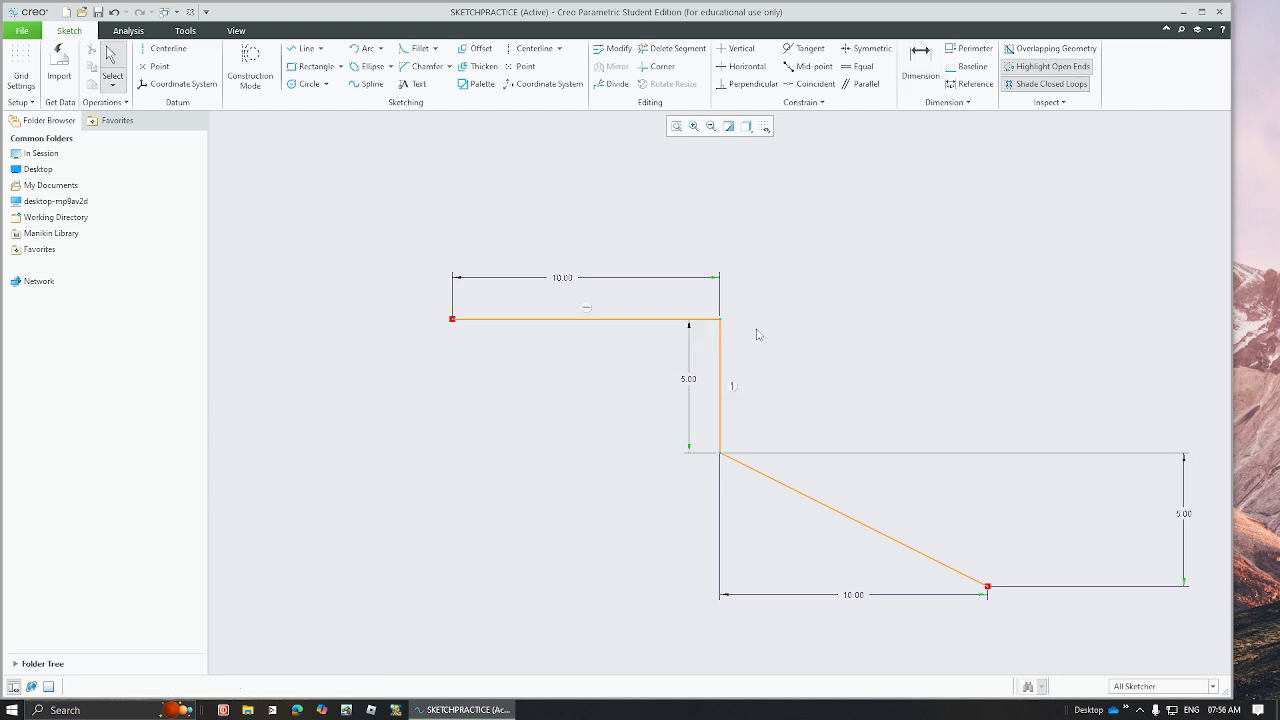
- Delete the horizontal constraint from the upper line
click(585, 308)
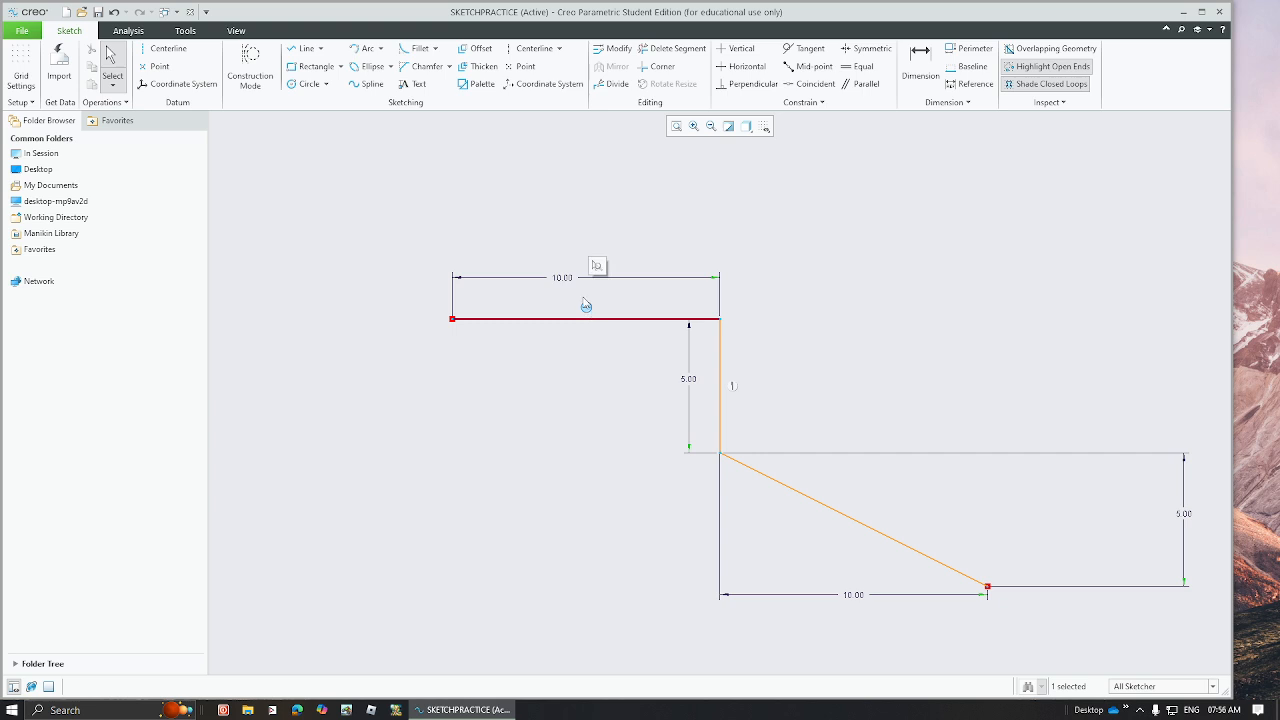
key(Delete)
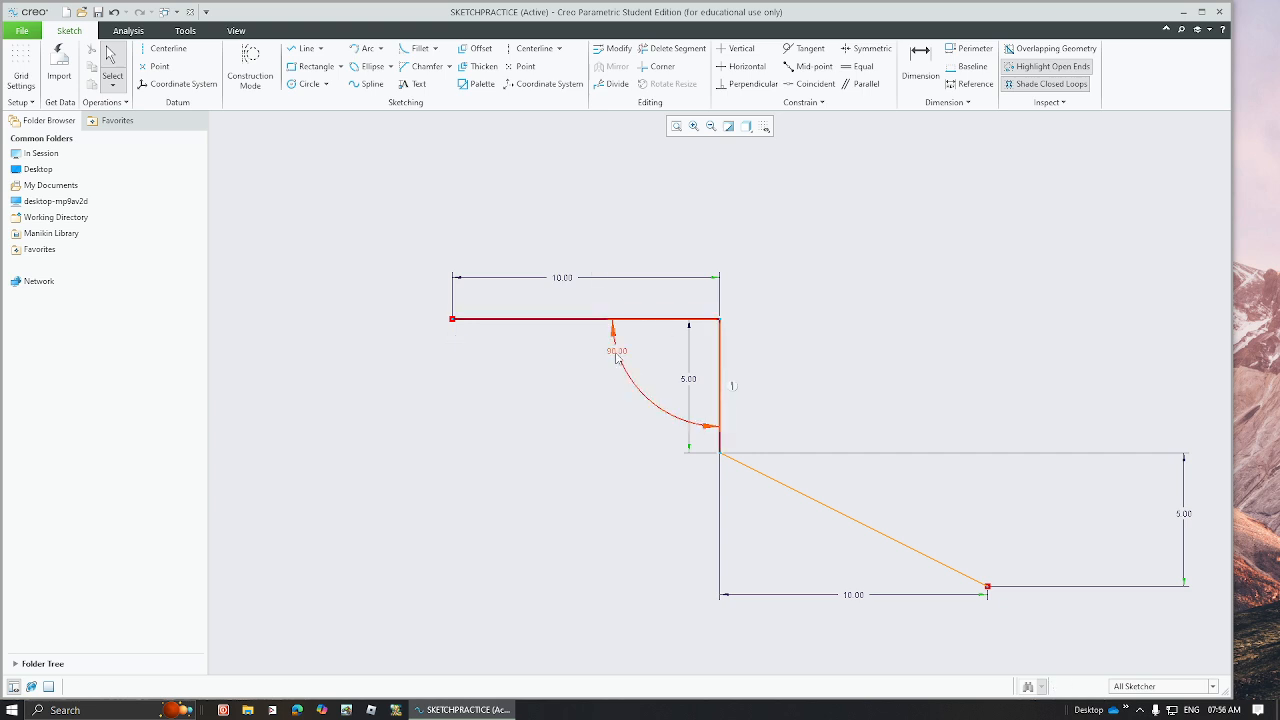
- Try moving the free end of the upper line upward, and undo back to restore its horizontal constraint
drag(451, 320, 573, 189)
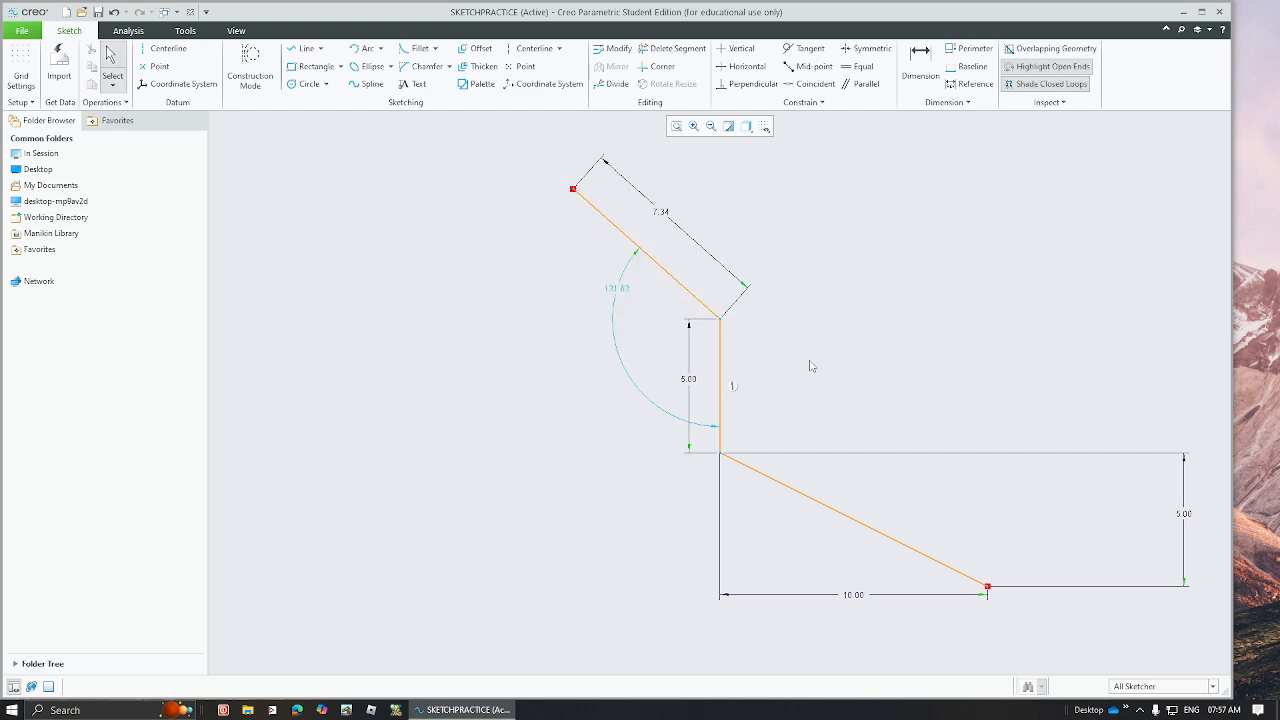
key(ctrl+z)
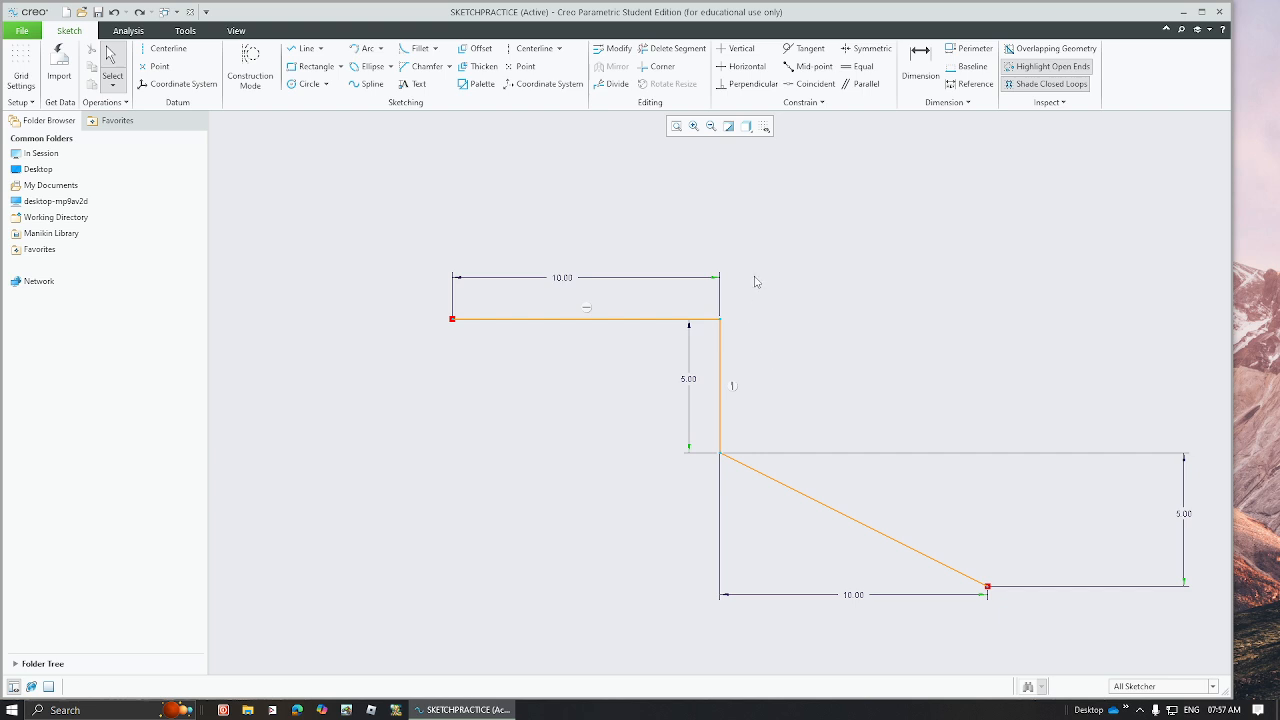
- Add an angle dimension between the upper horizontal line and the vertical line, placed inside their corner
click(920, 65)
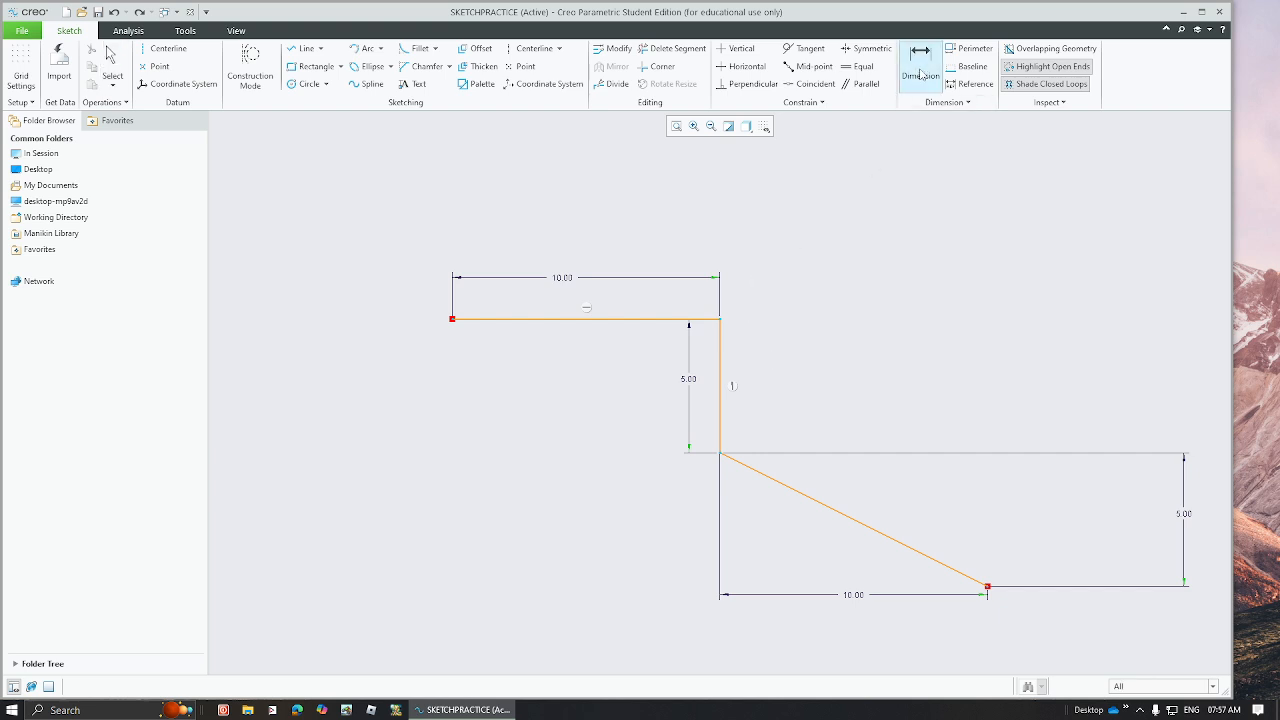
click(670, 322)
click(722, 355)
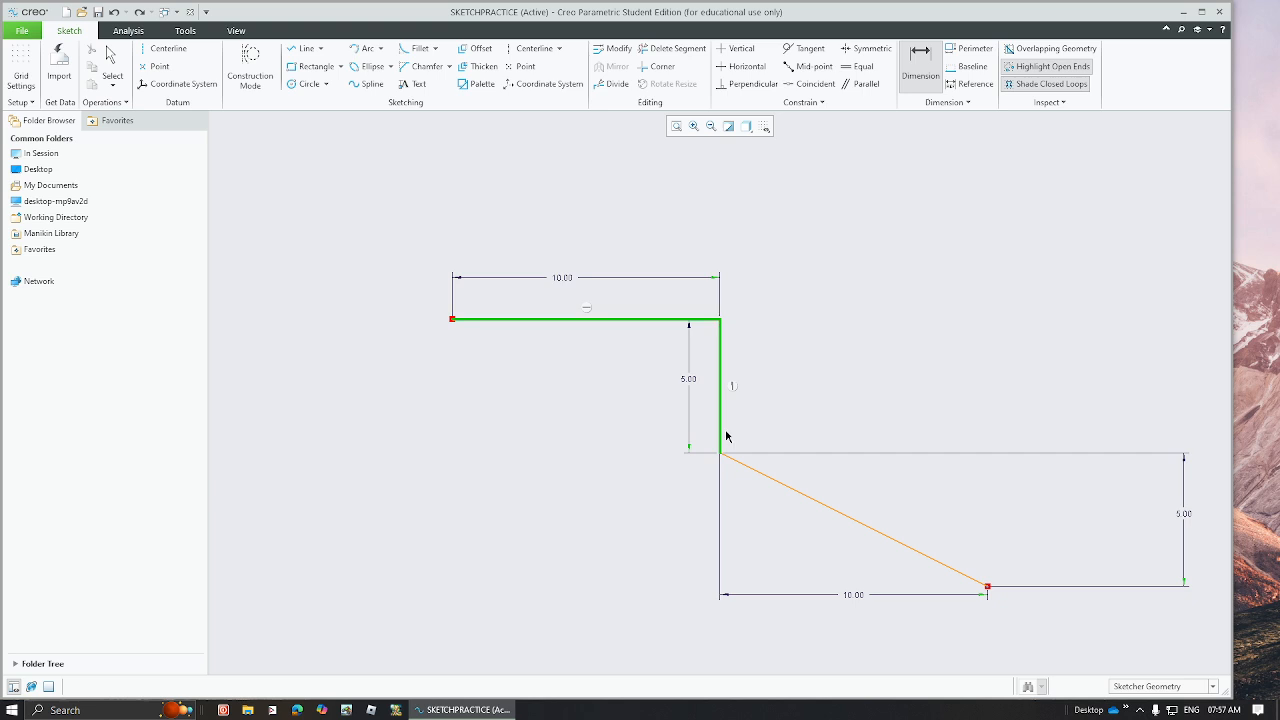
middle_click(677, 361)
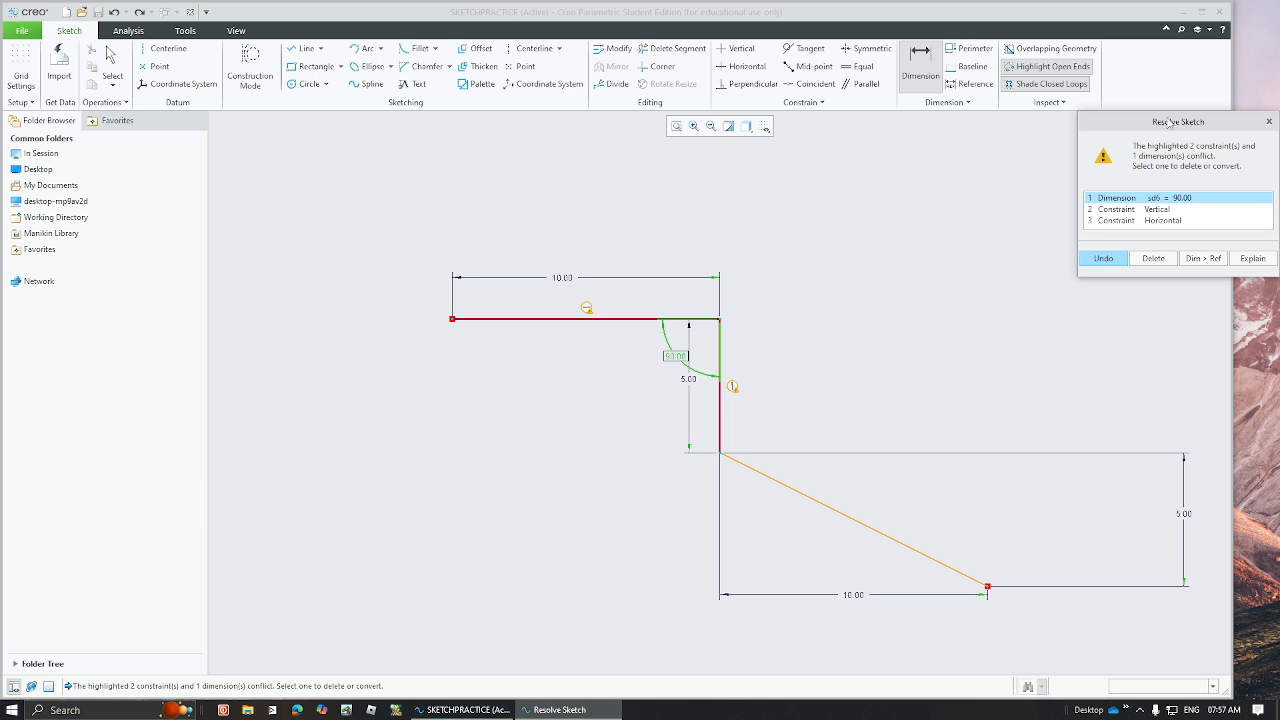
- Resolve the conflict by deleting the middle line's vertical constraint, and set the angle between it and the upper line to 100
drag(1184, 121, 982, 228)
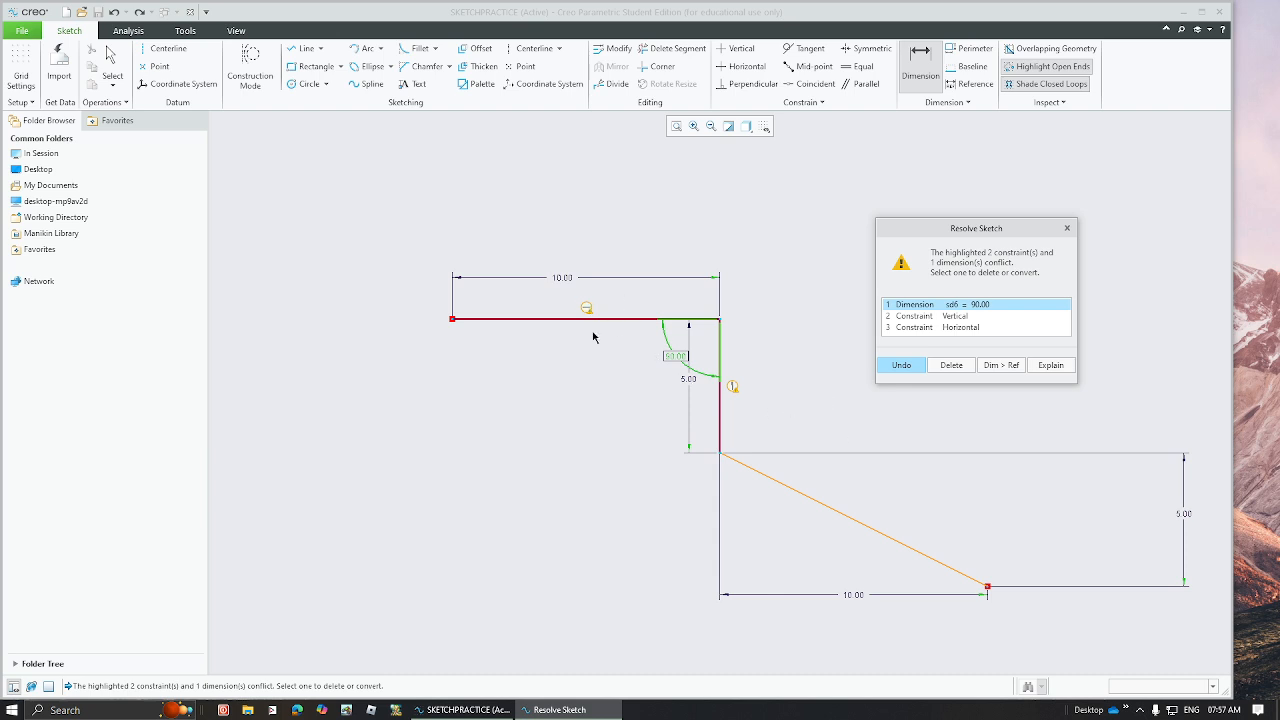
click(954, 316)
click(958, 327)
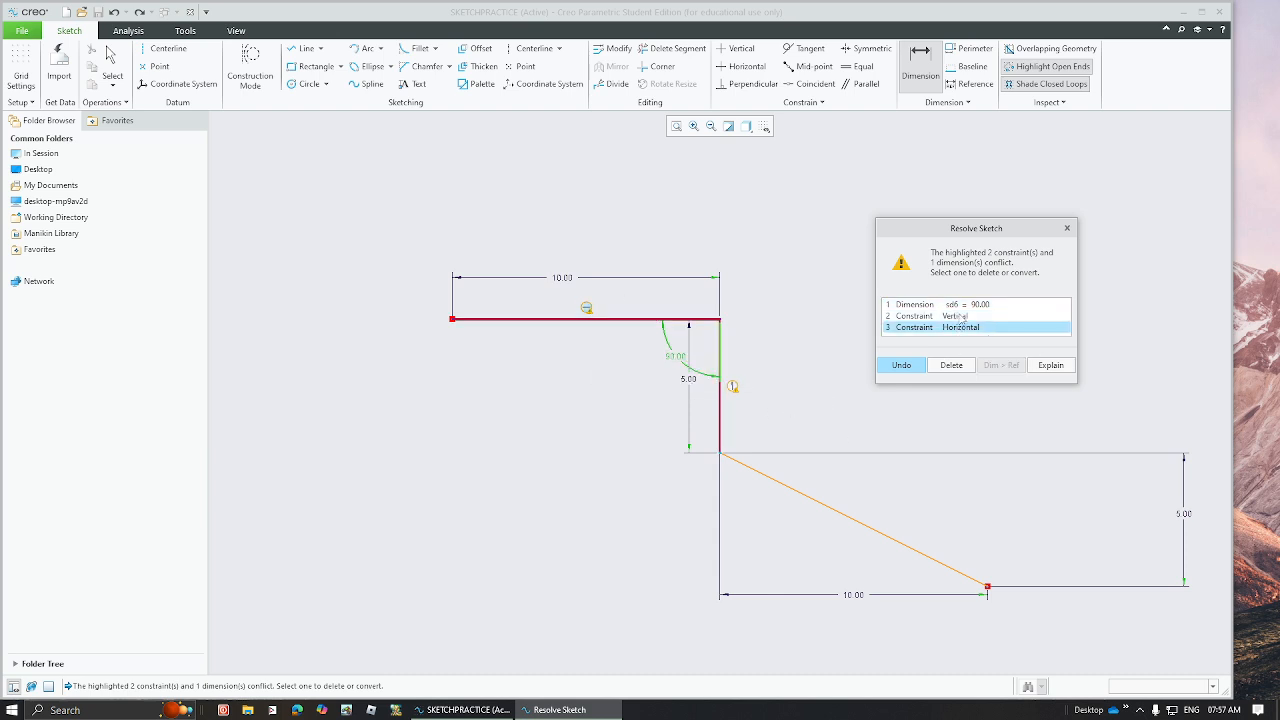
click(585, 313)
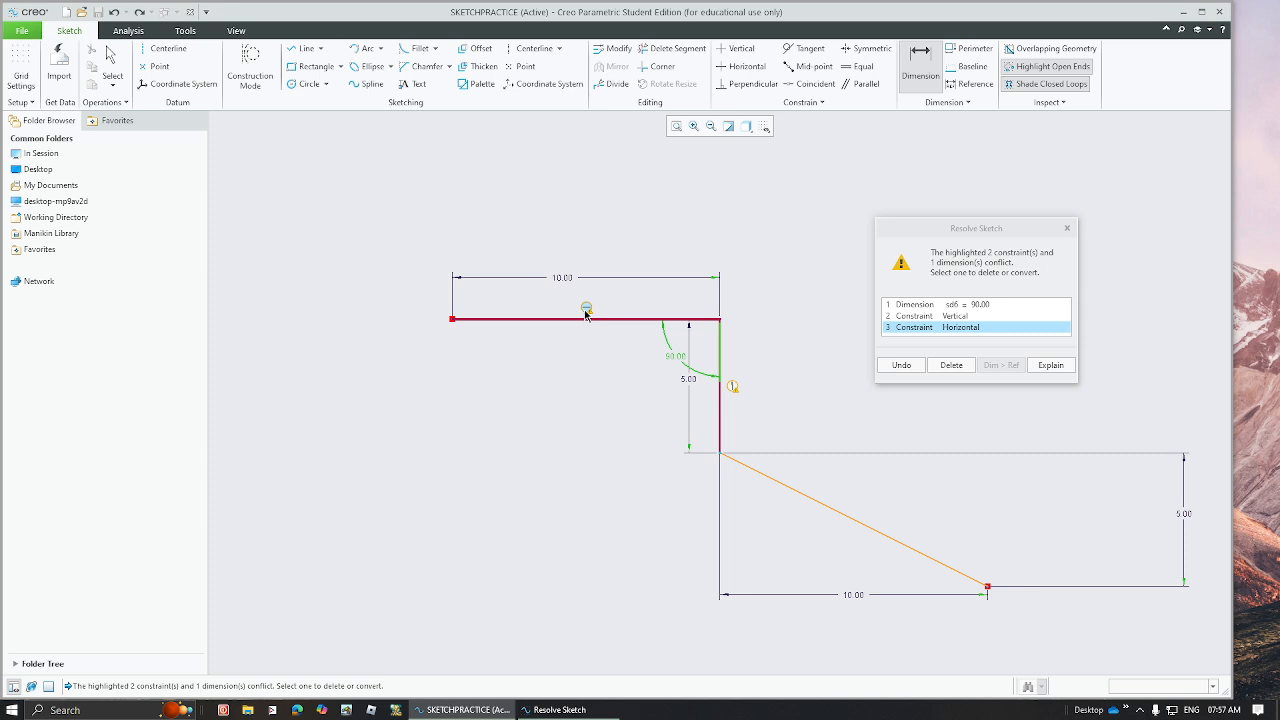
click(733, 386)
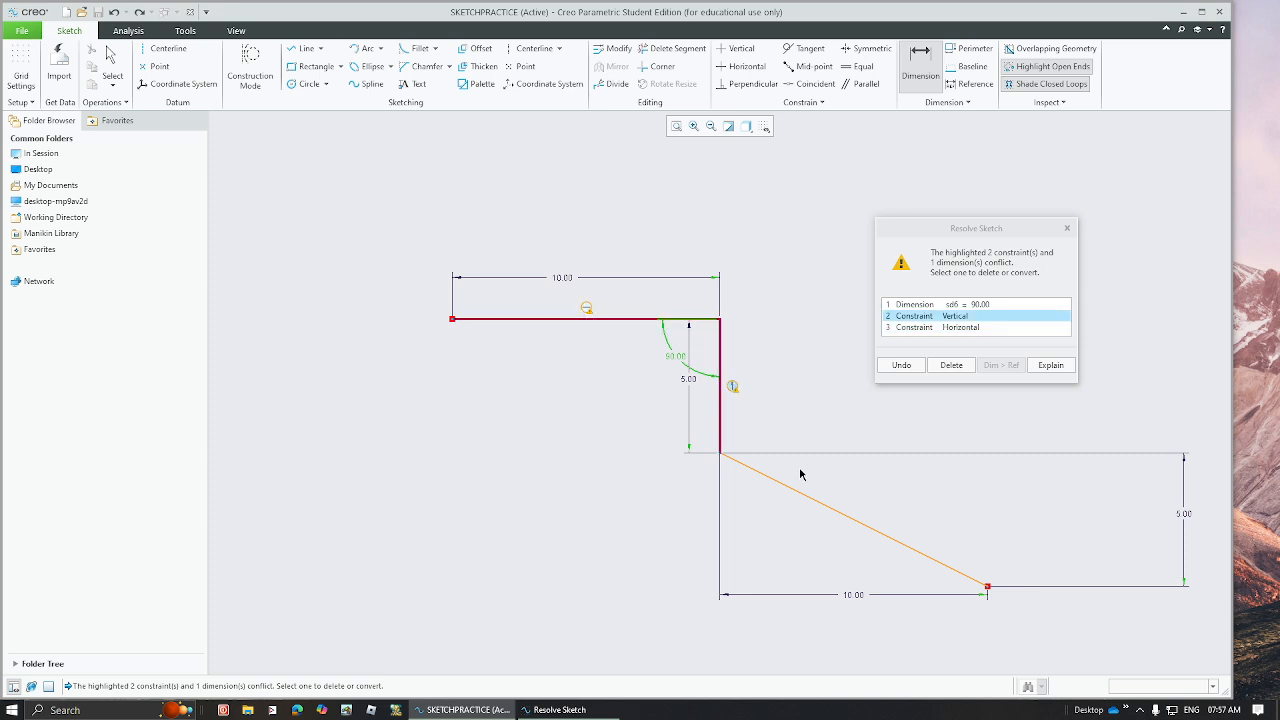
click(951, 365)
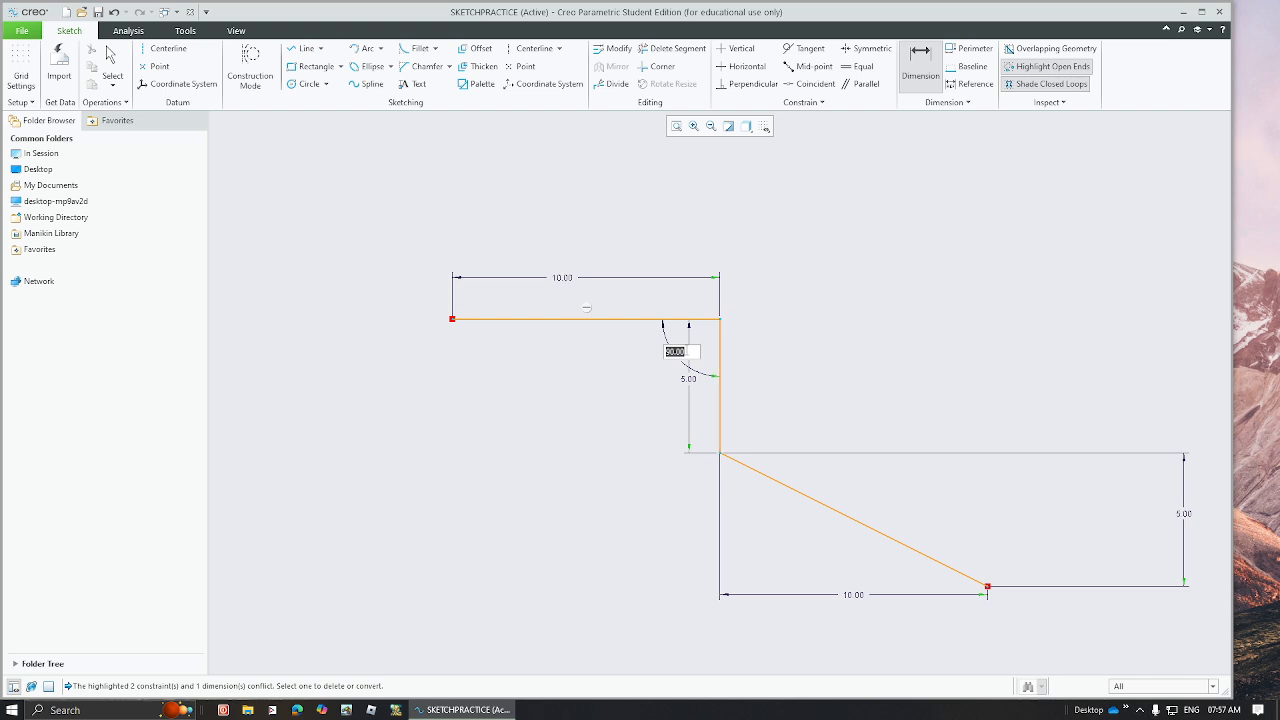
text(100)
key(Return)
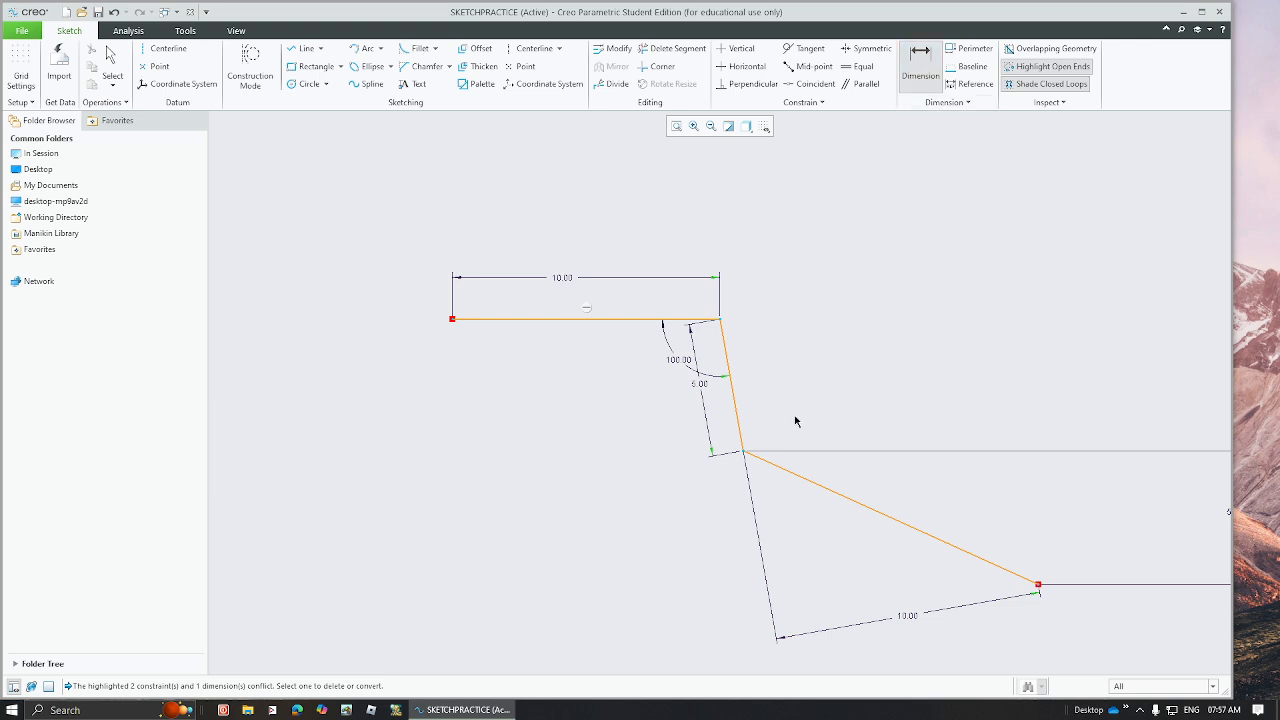
- Add a horizontal dimension between the lower slanted line's endpoints, and delete the conflicting tilted 10.00 dimension
click(744, 452)
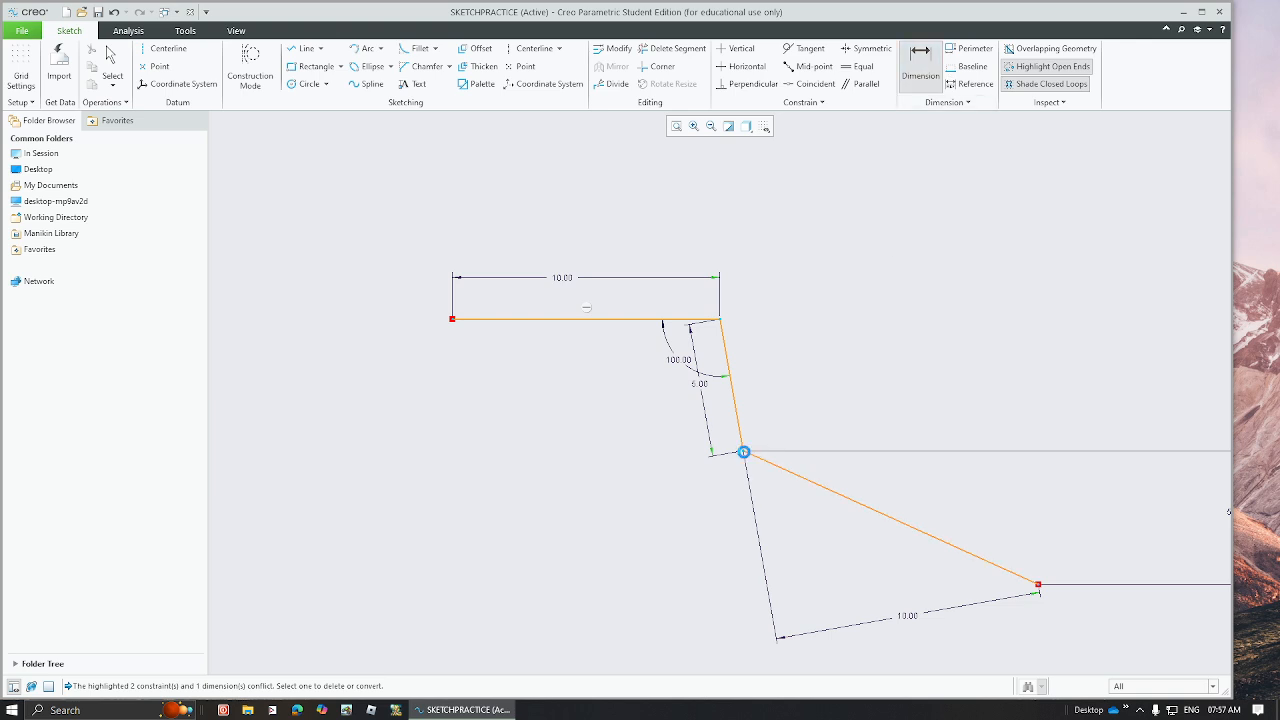
click(1038, 585)
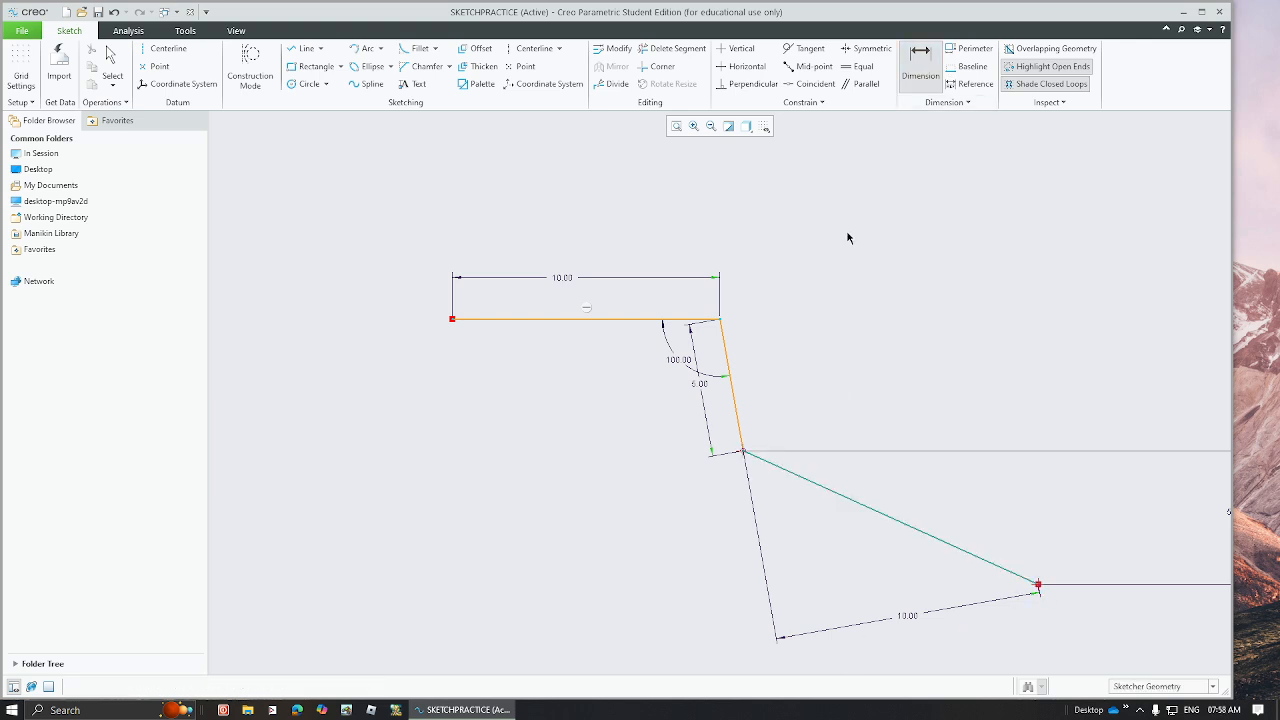
middle_click(854, 669)
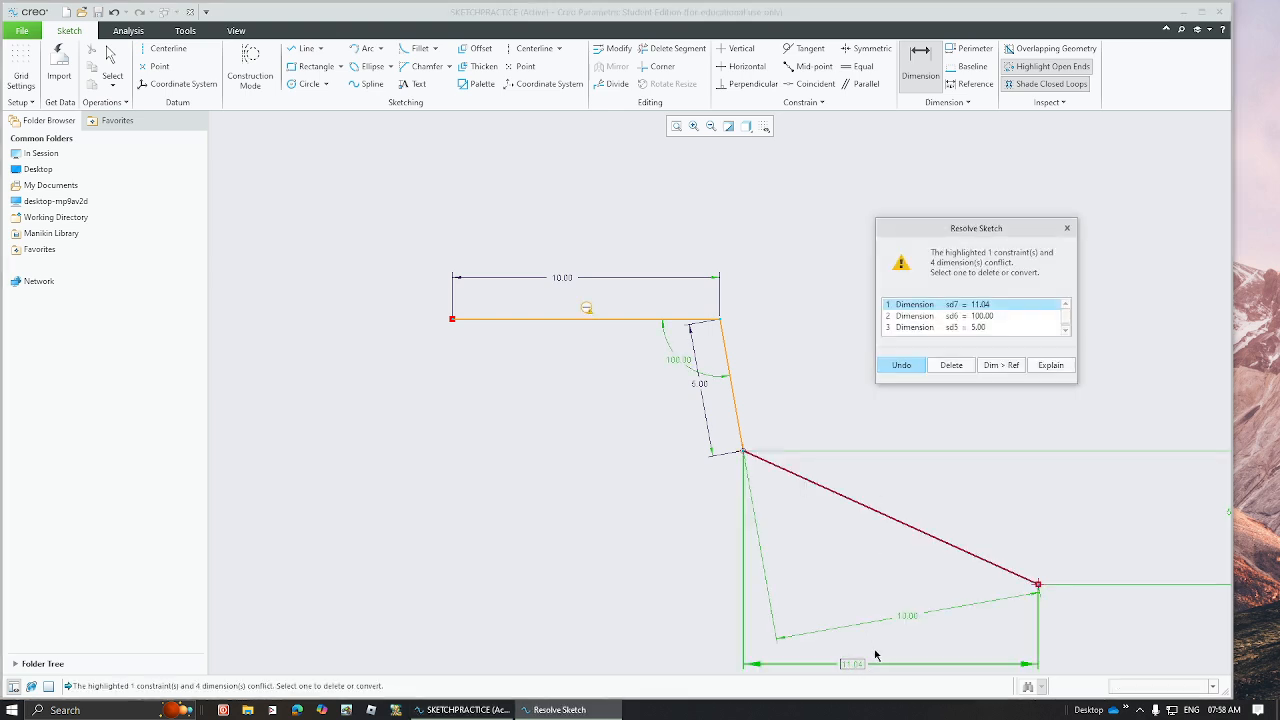
click(910, 618)
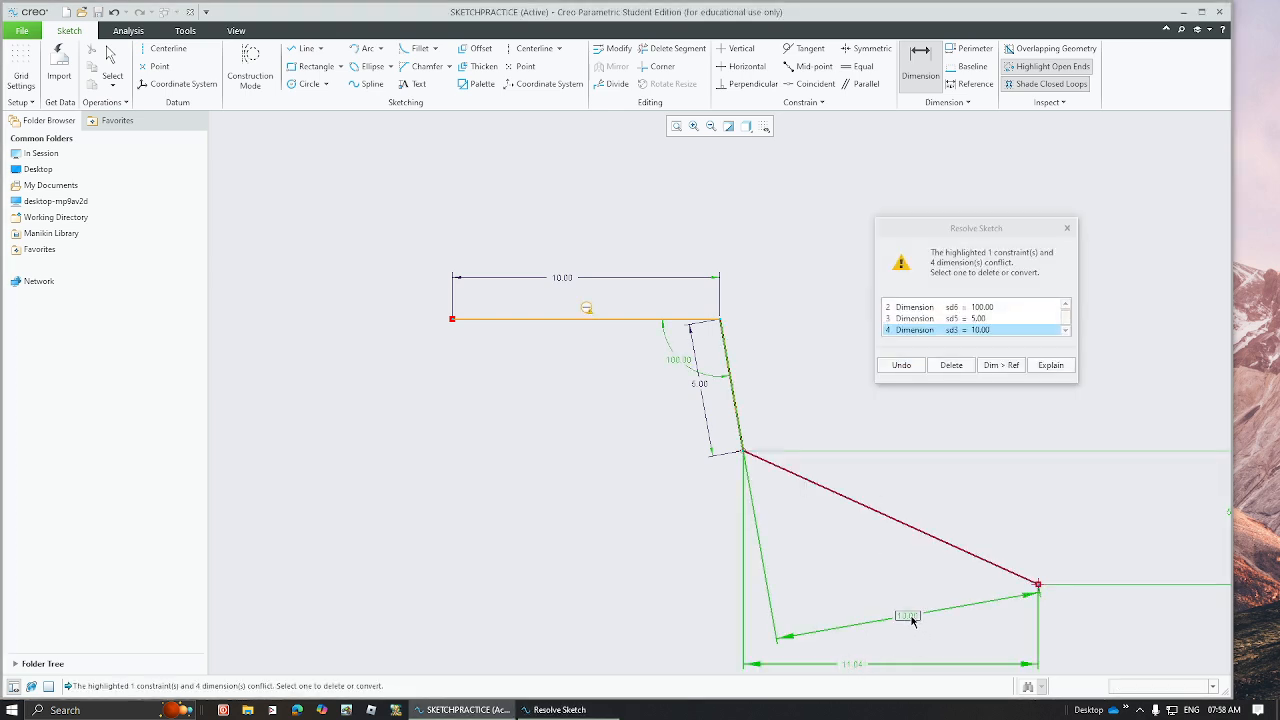
click(951, 365)
text(1)
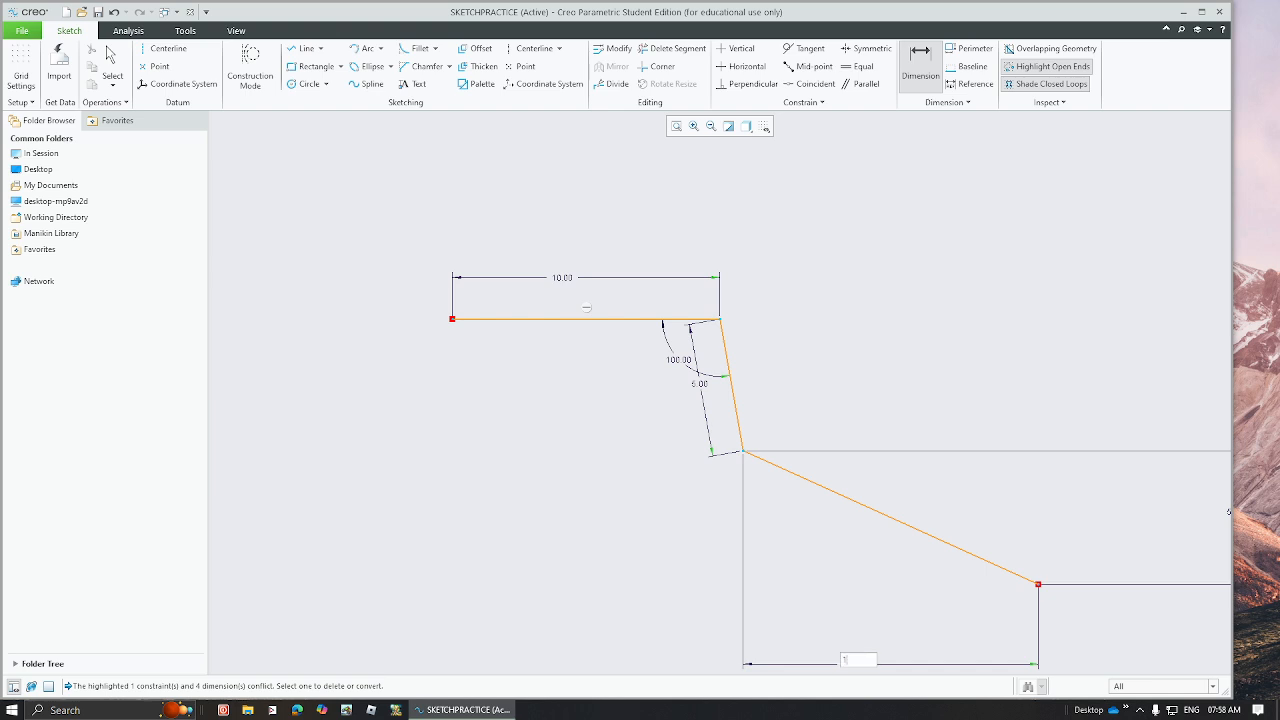
text(00)
key(Return)
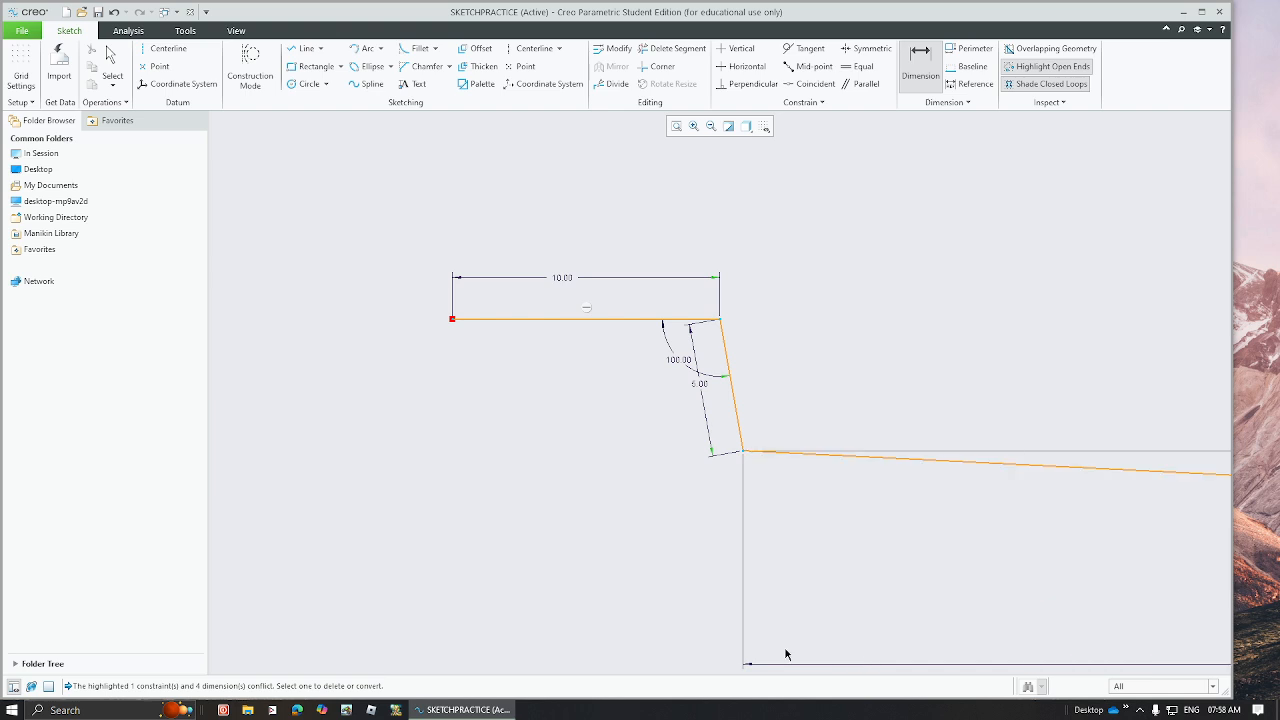
key(ctrl+z)
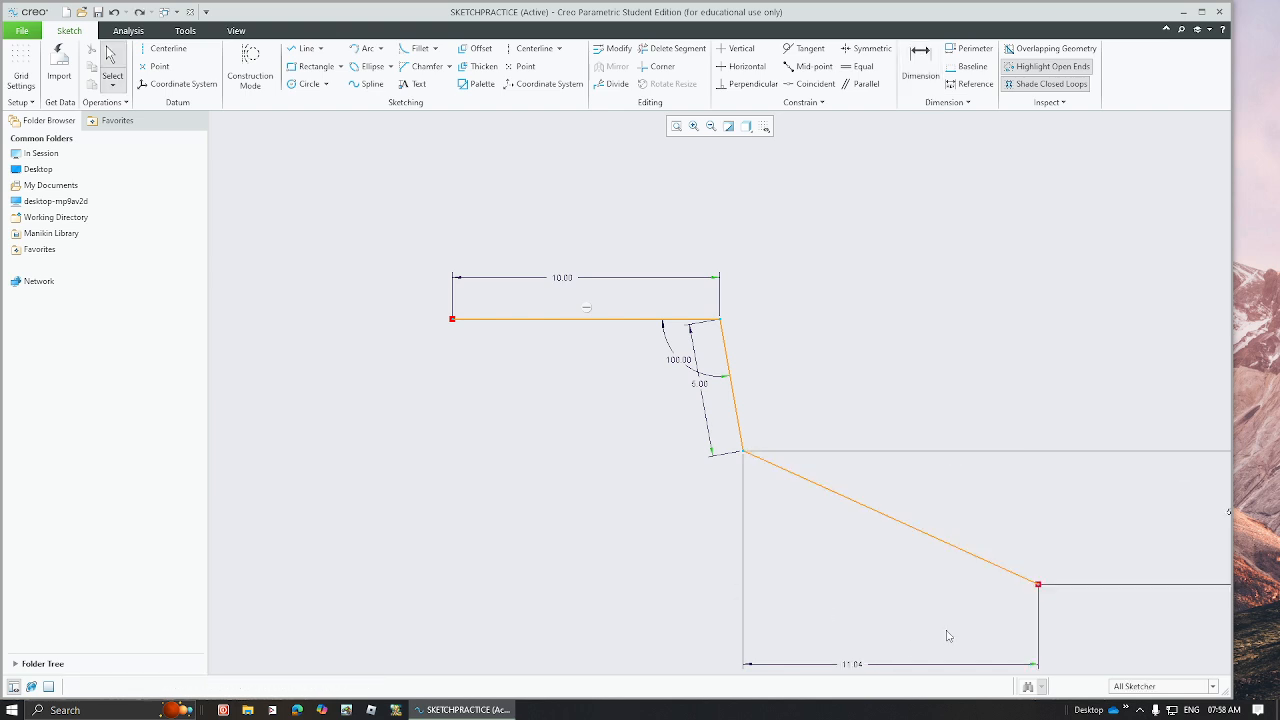
- Set the horizontal dimension of the lower slanted line to 10
double_click(855, 668)
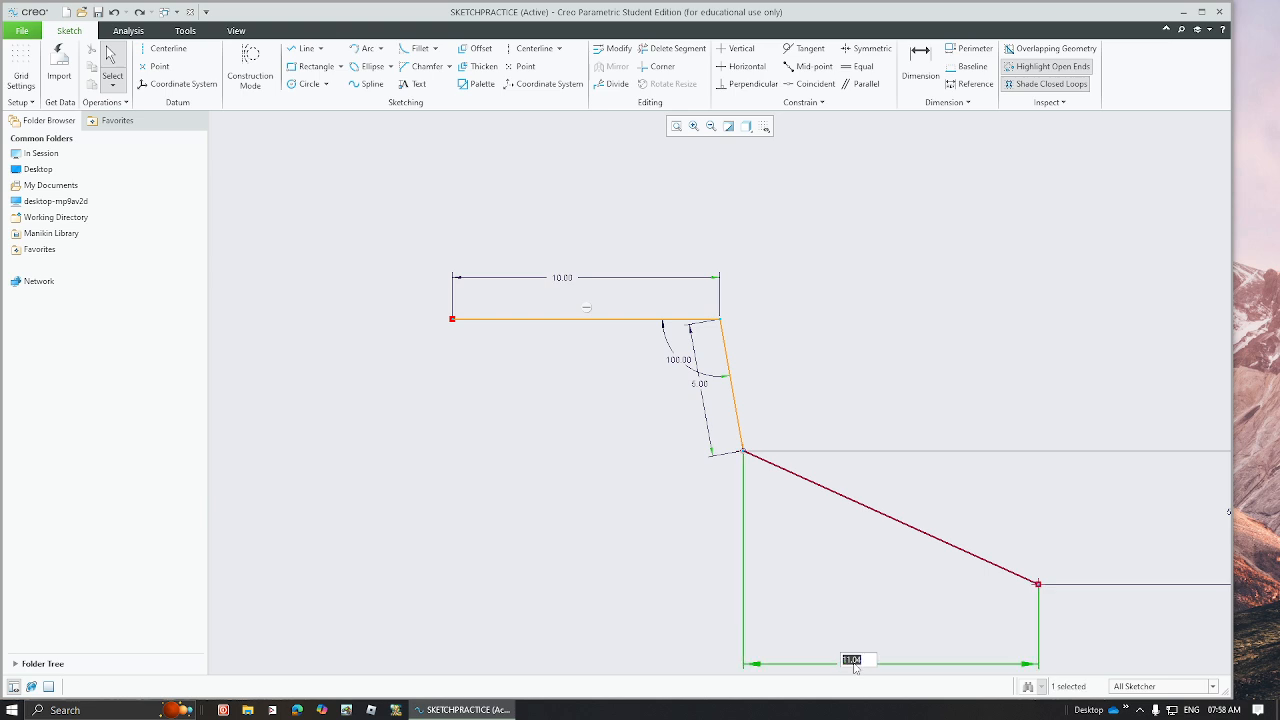
text(10)
key(Return)
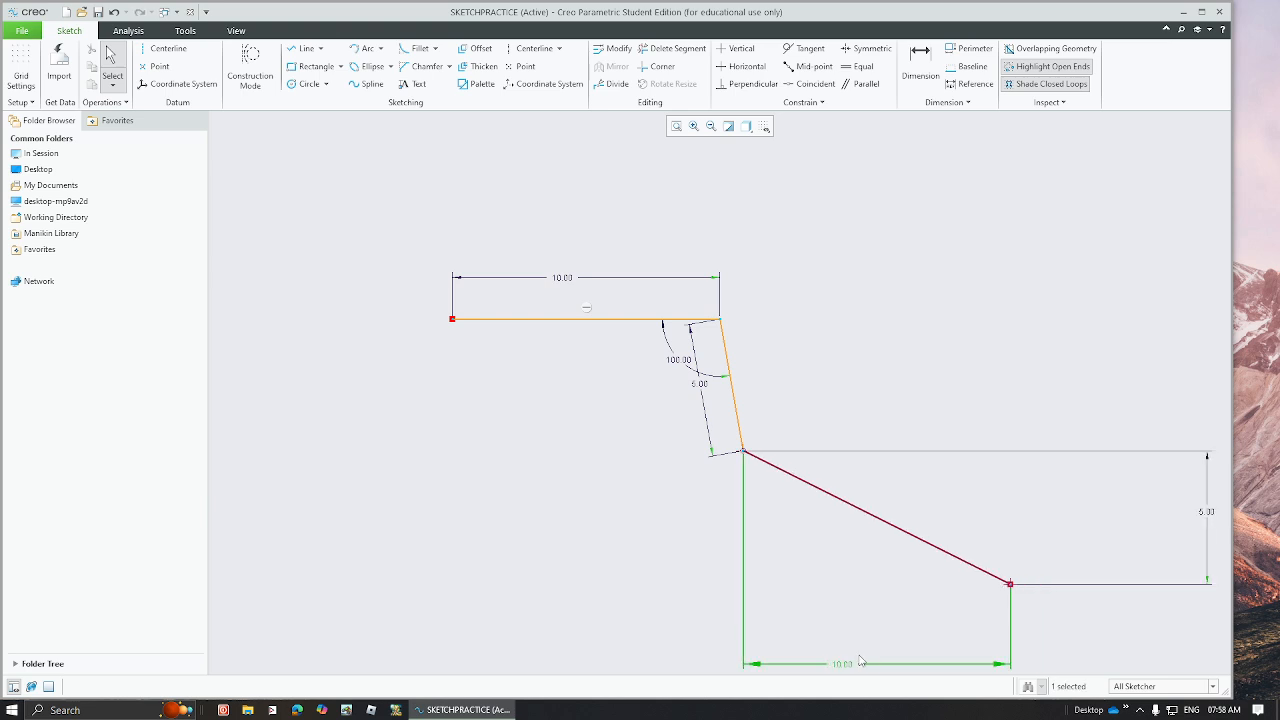
click(930, 397)
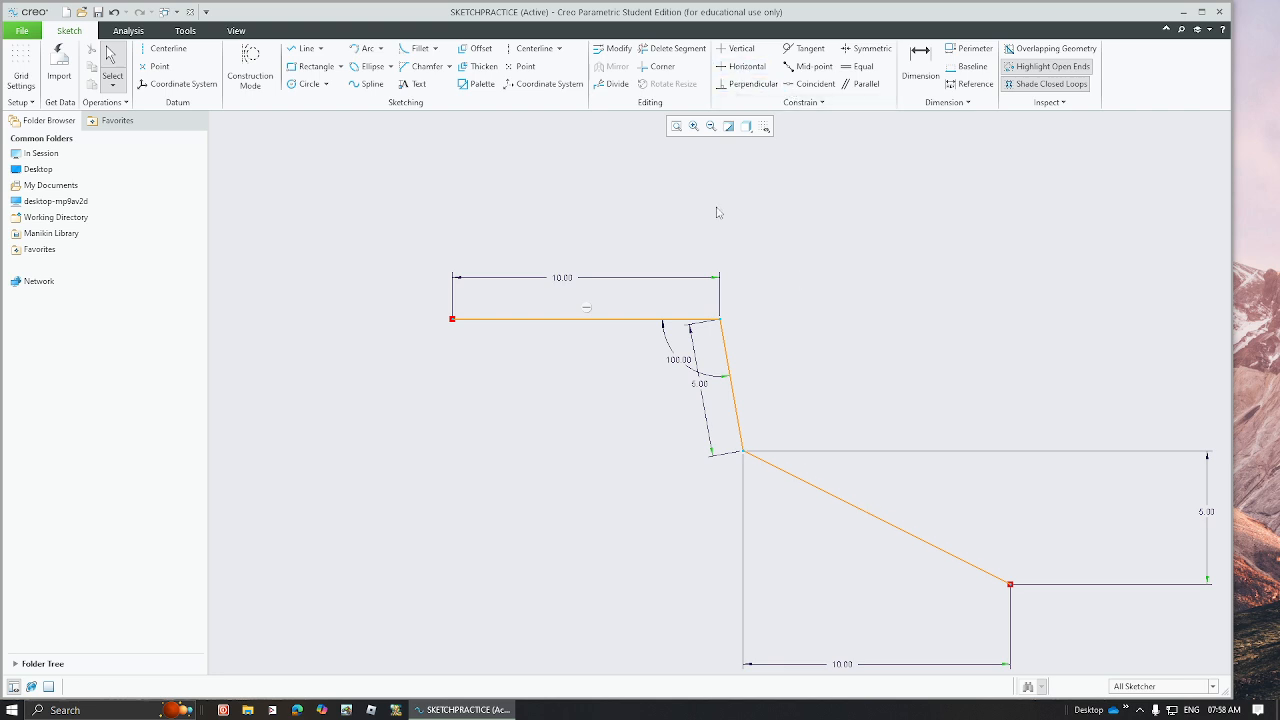
- Apply a horizontal constraint to the lower slanted line, and resolve the conflict by deleting its 5.00 height dimension
click(745, 74)
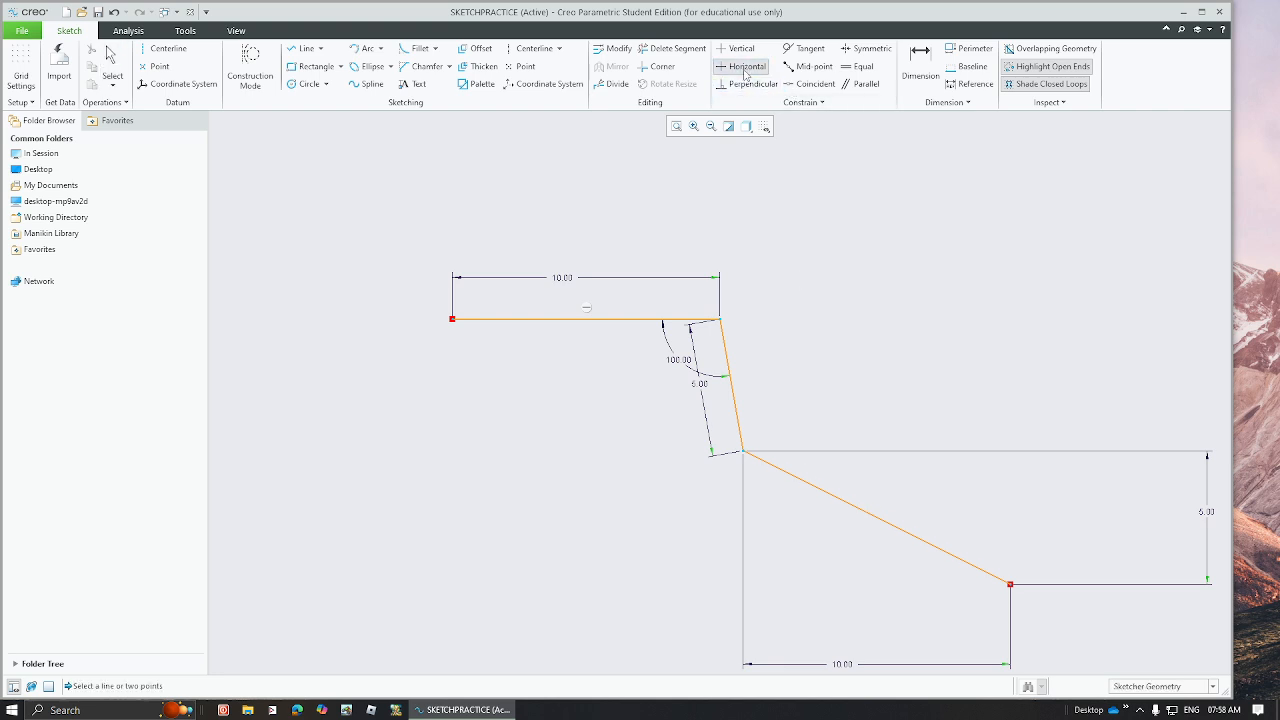
click(873, 516)
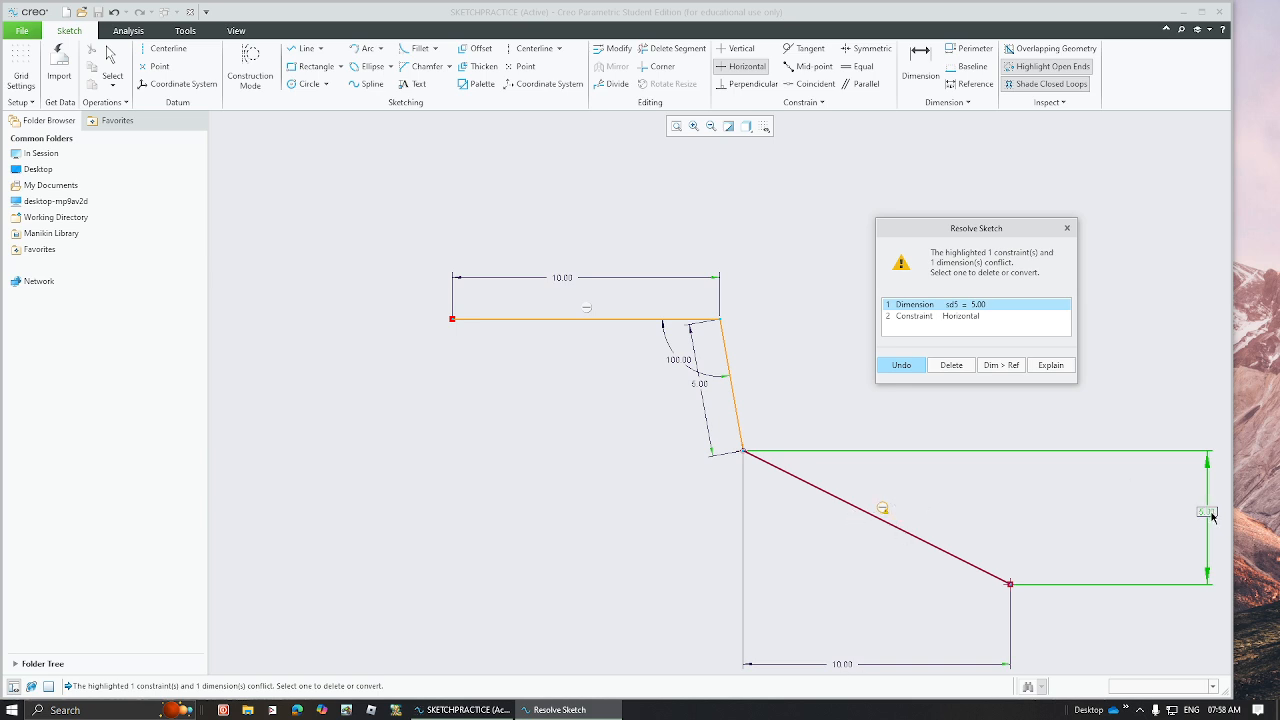
click(951, 365)
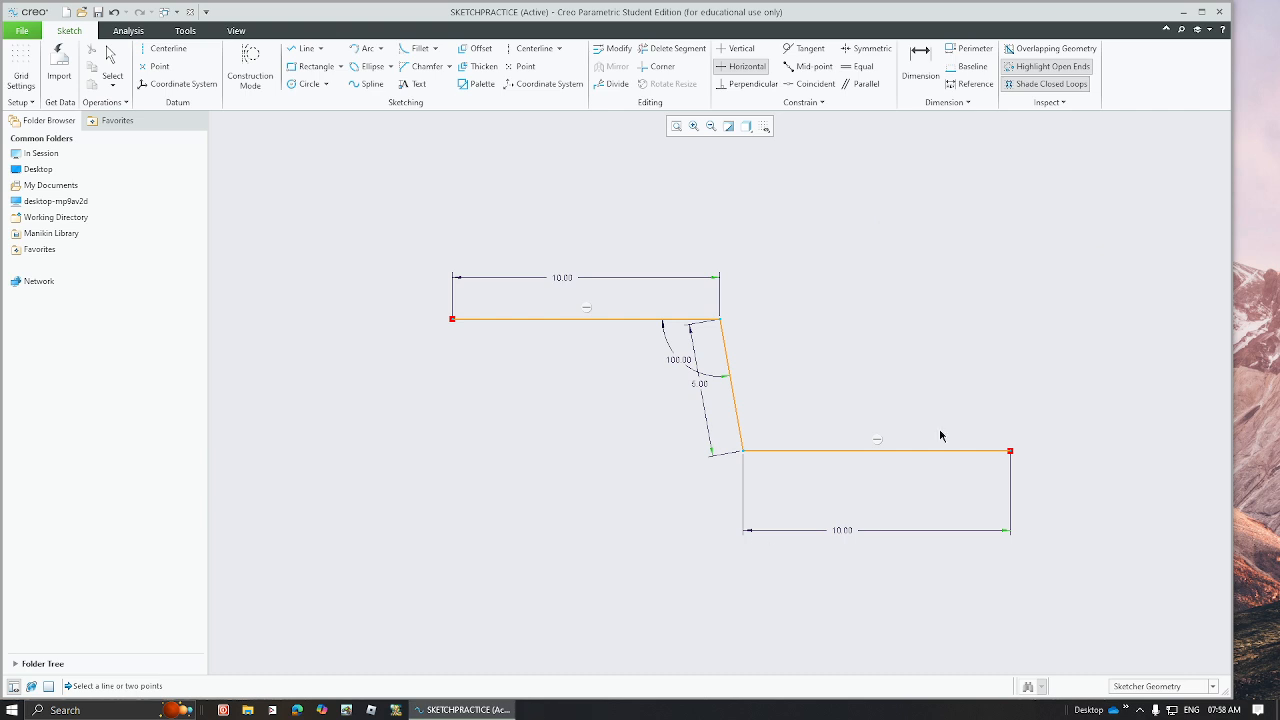
middle_click(935, 352)
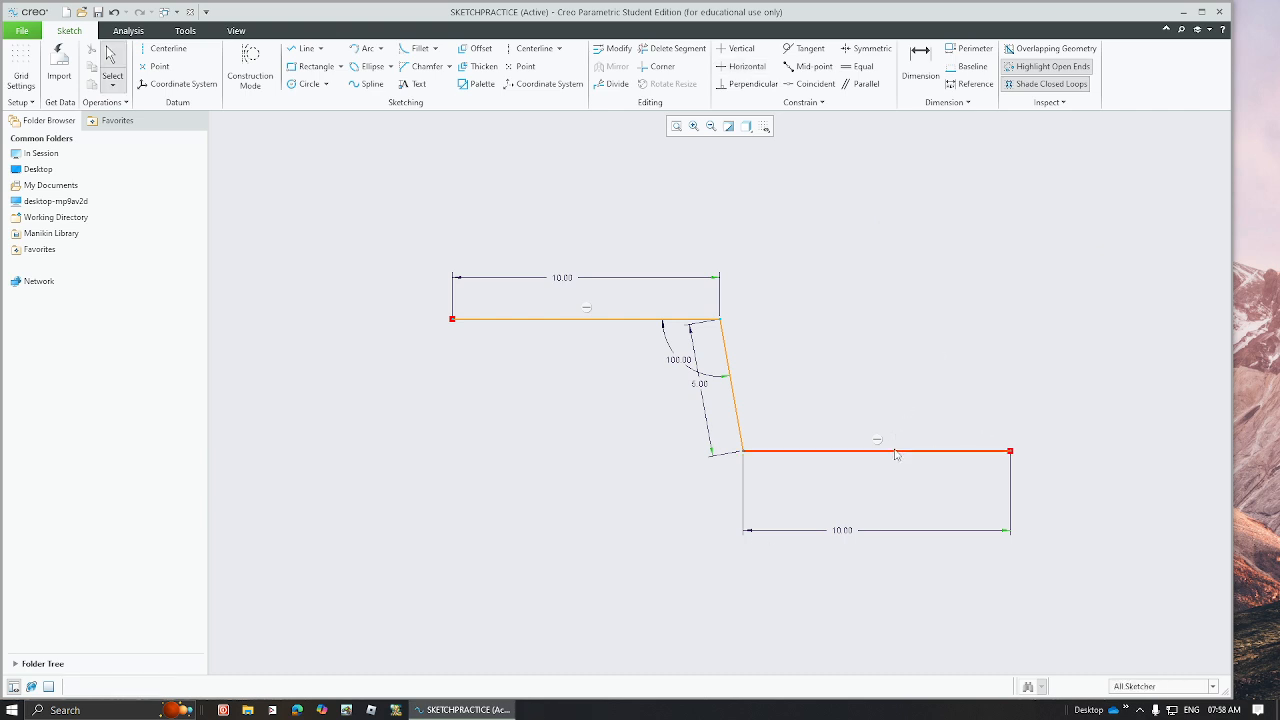
- Try moving the lower horizontal line freely, and undo the move
drag(892, 451, 863, 483)
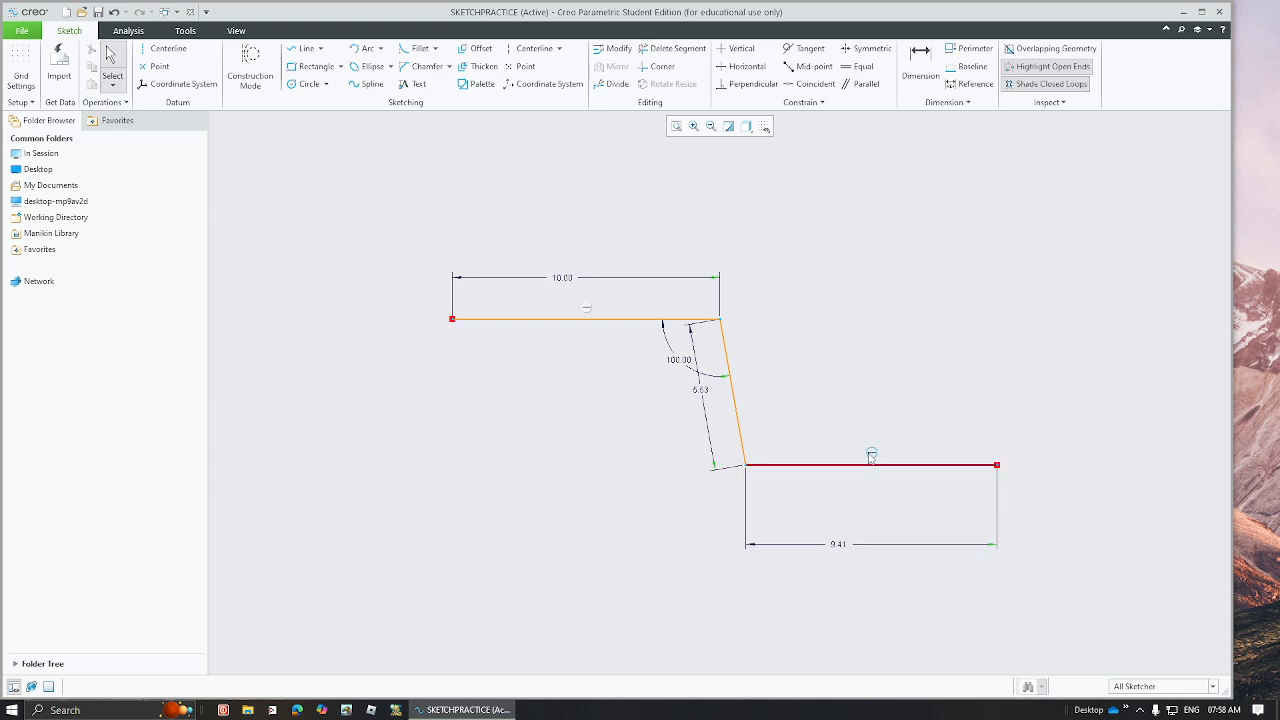
key(ctrl+z)
key(ctrl+z)
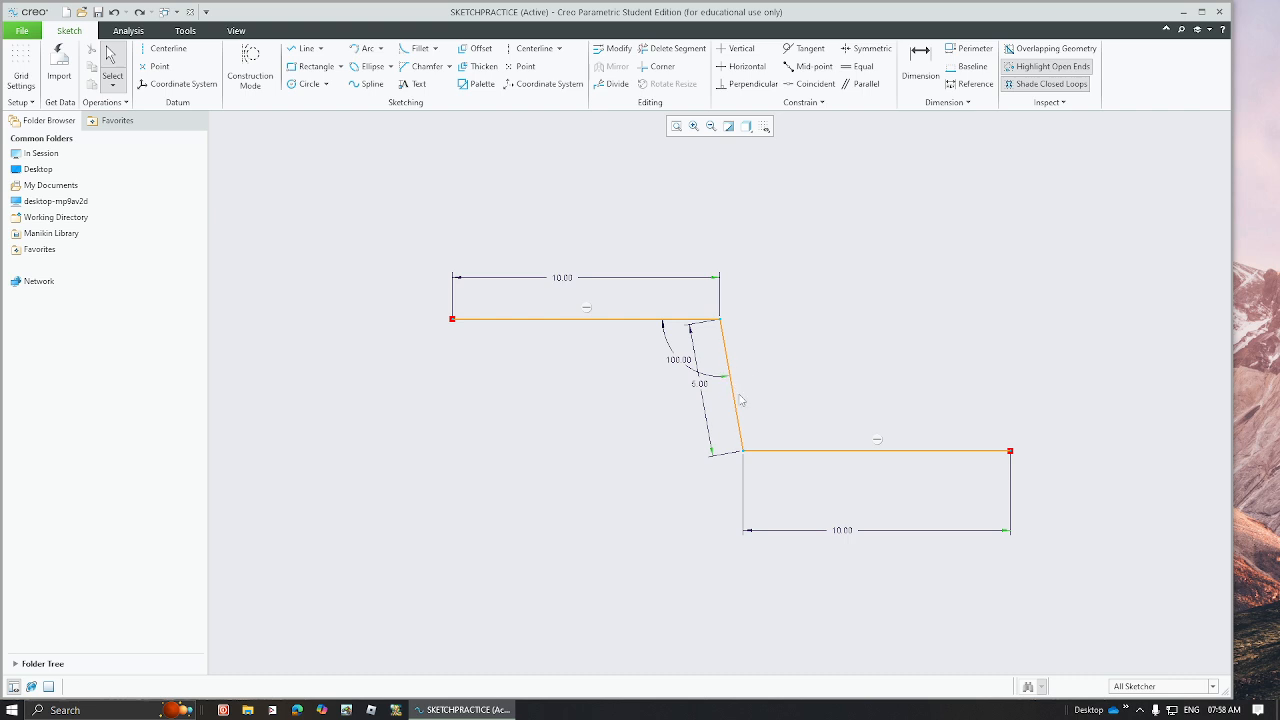
- Apply a vertical constraint to the middle line, and resolve the conflict by deleting the 100° angle dimension
click(745, 53)
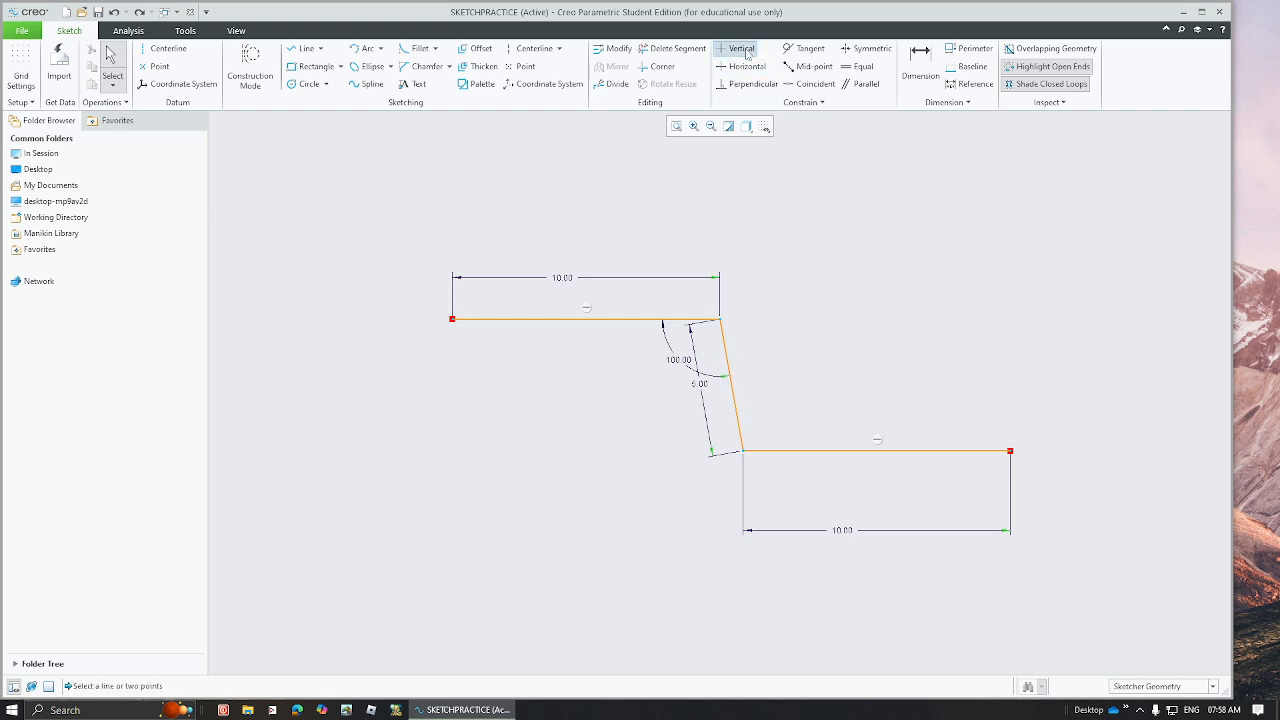
click(739, 421)
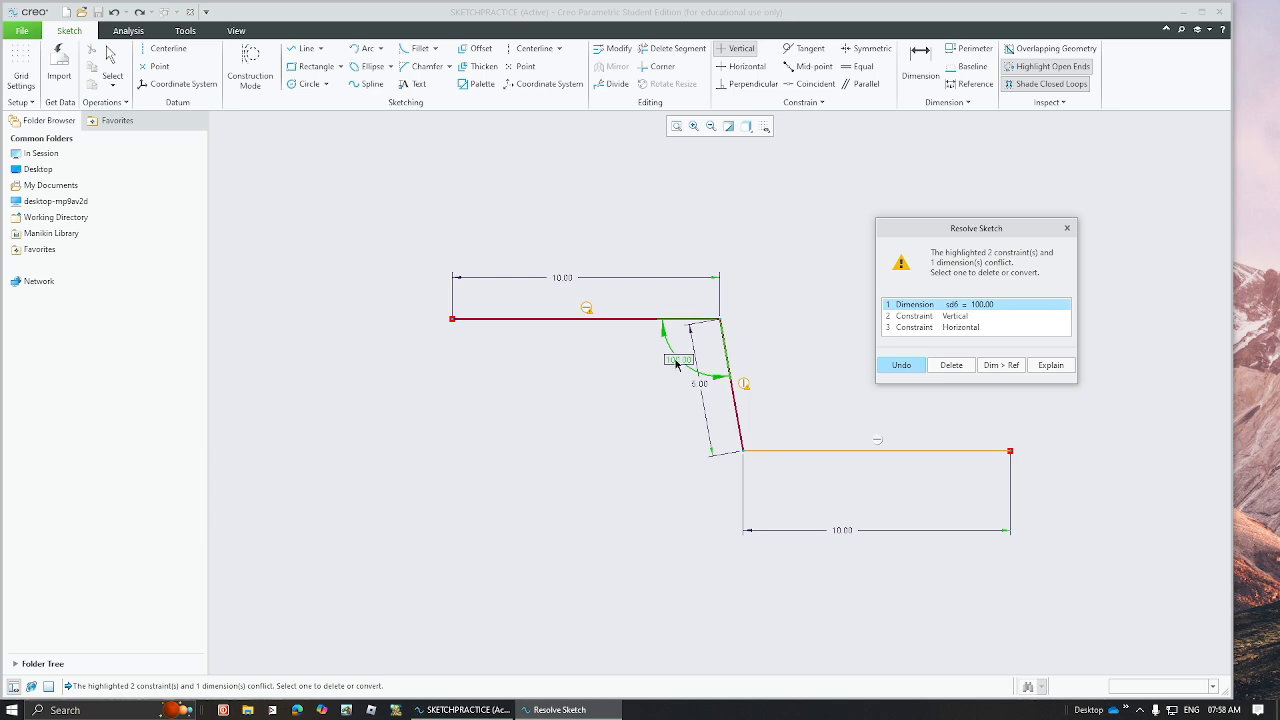
click(961, 371)
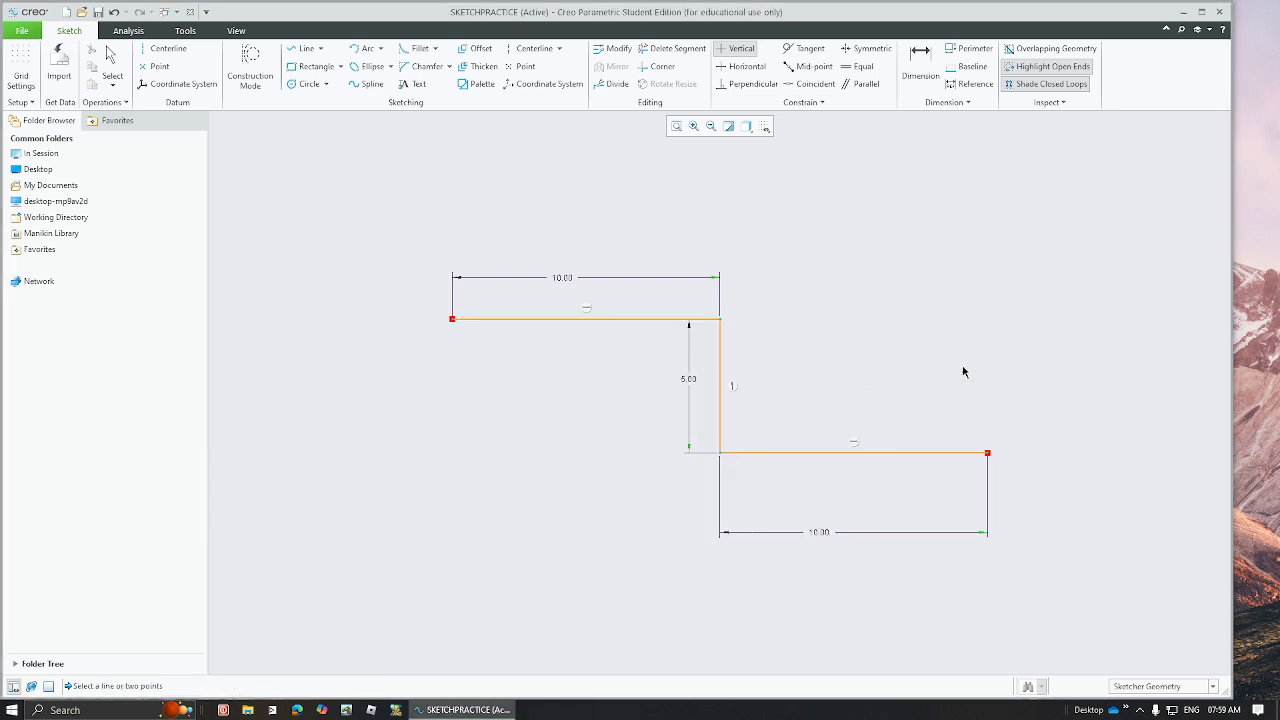
middle_click(851, 358)
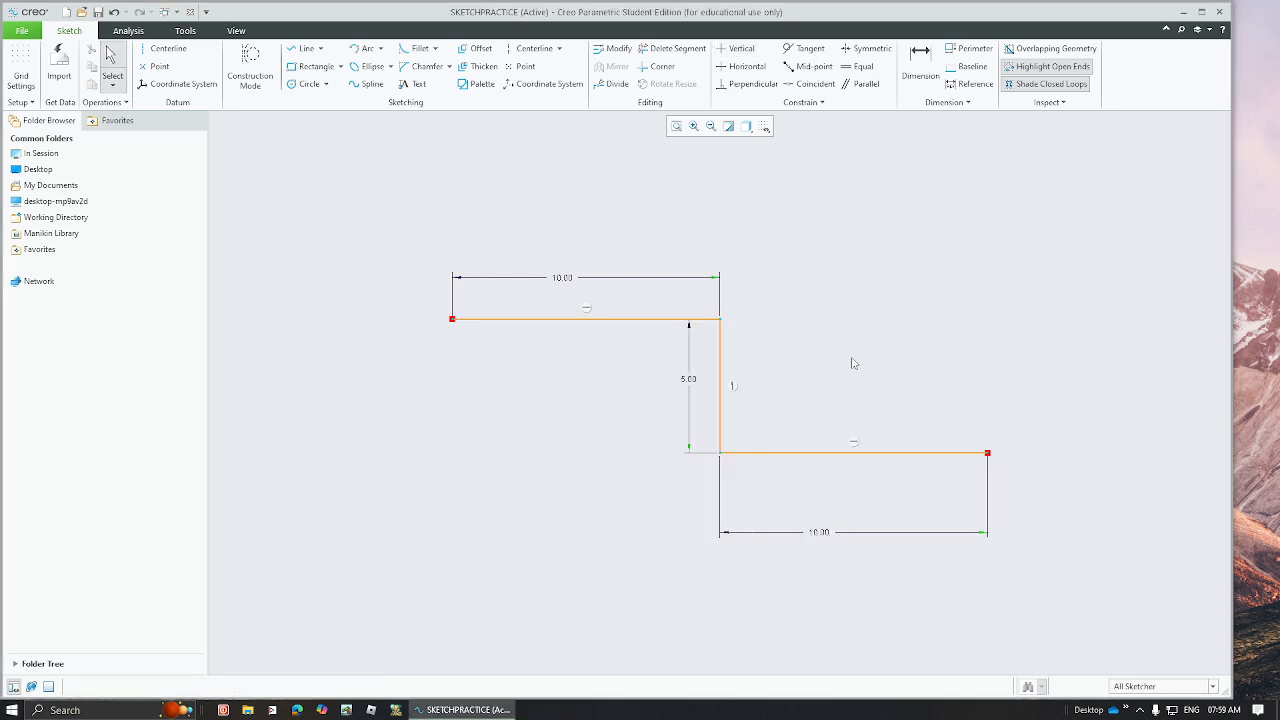
- Examine the horizontal and vertical constraint symbols on the three connected lines
click(586, 308)
click(722, 386)
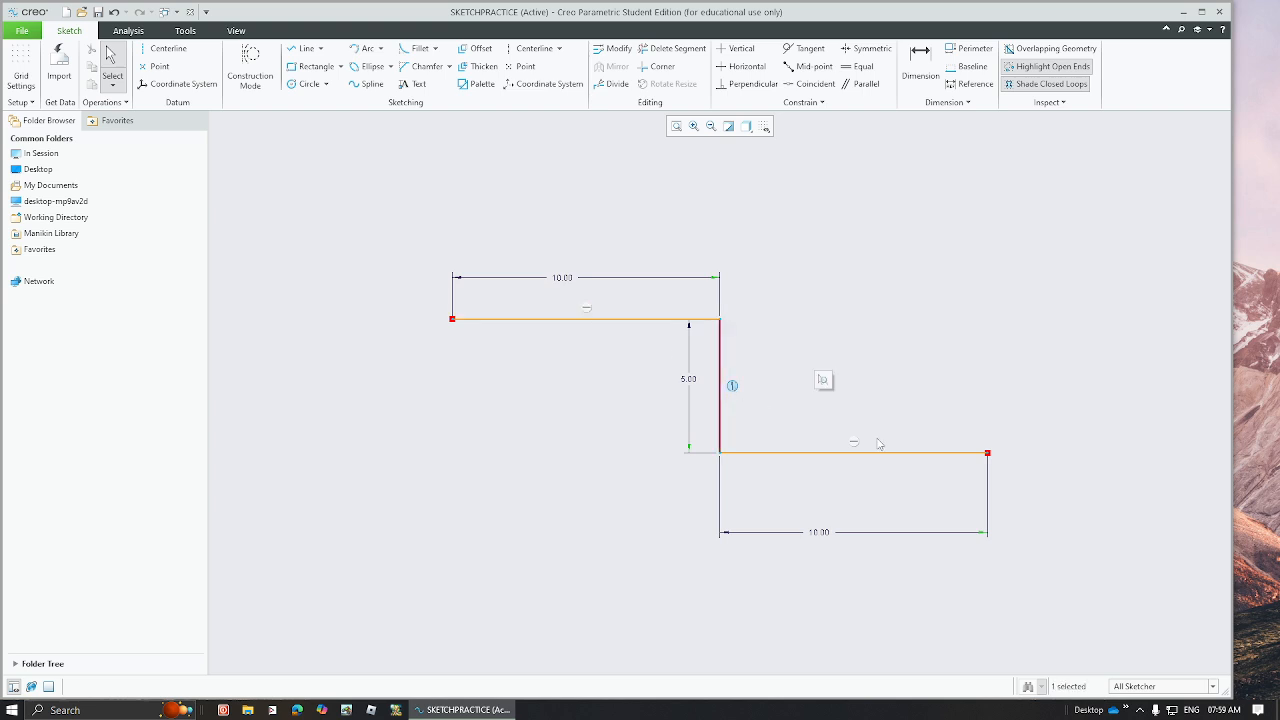
click(852, 448)
click(871, 374)
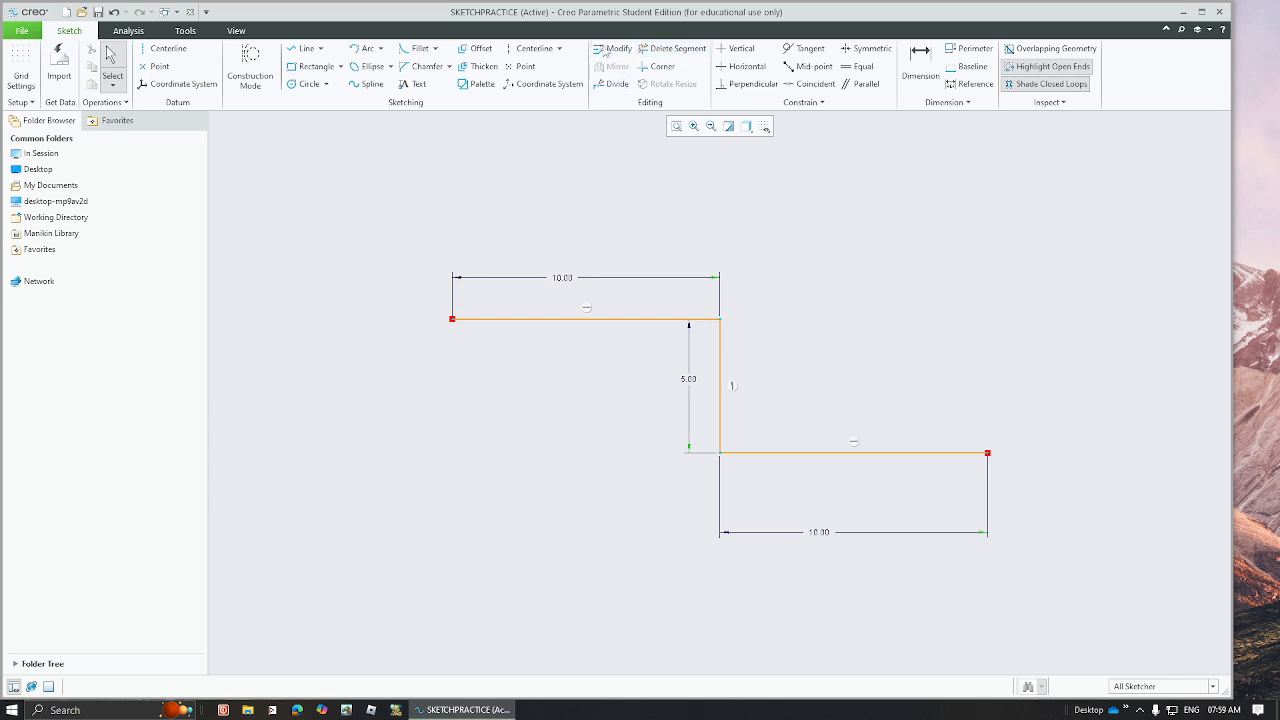
- Sketch a separate line sloping down at about 44° below the upper horizontal line
click(303, 48)
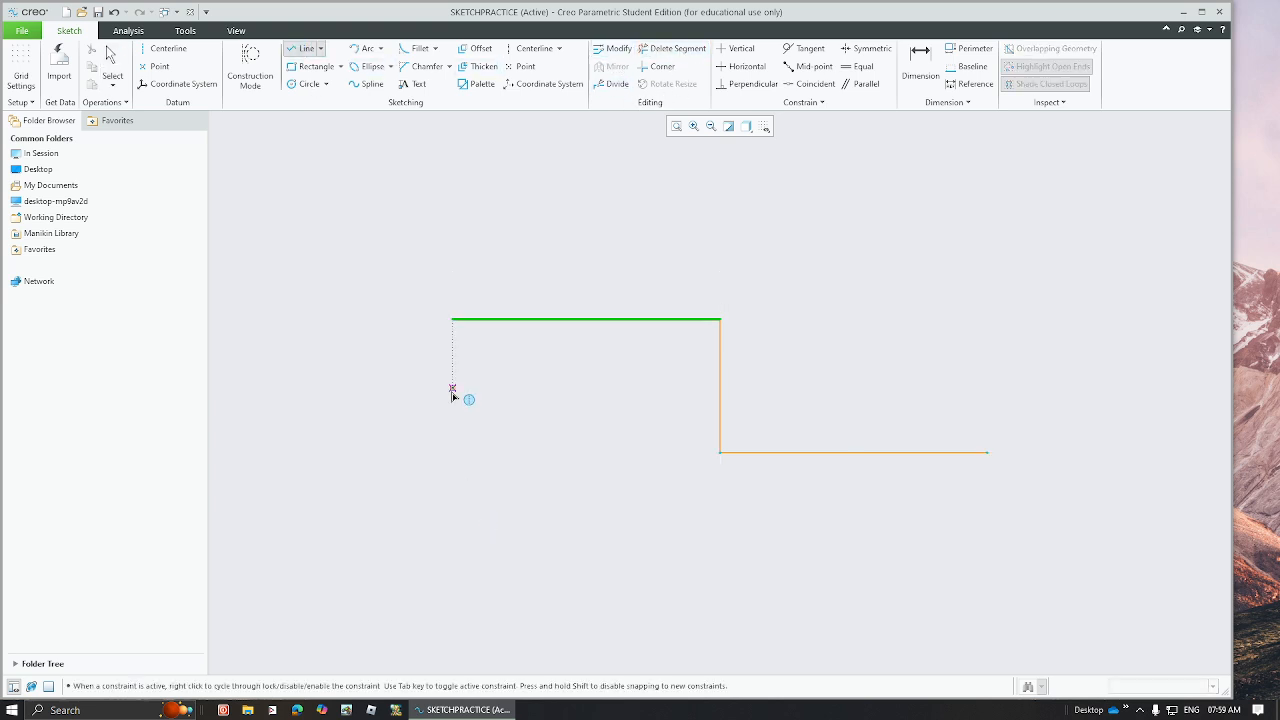
click(474, 417)
click(613, 554)
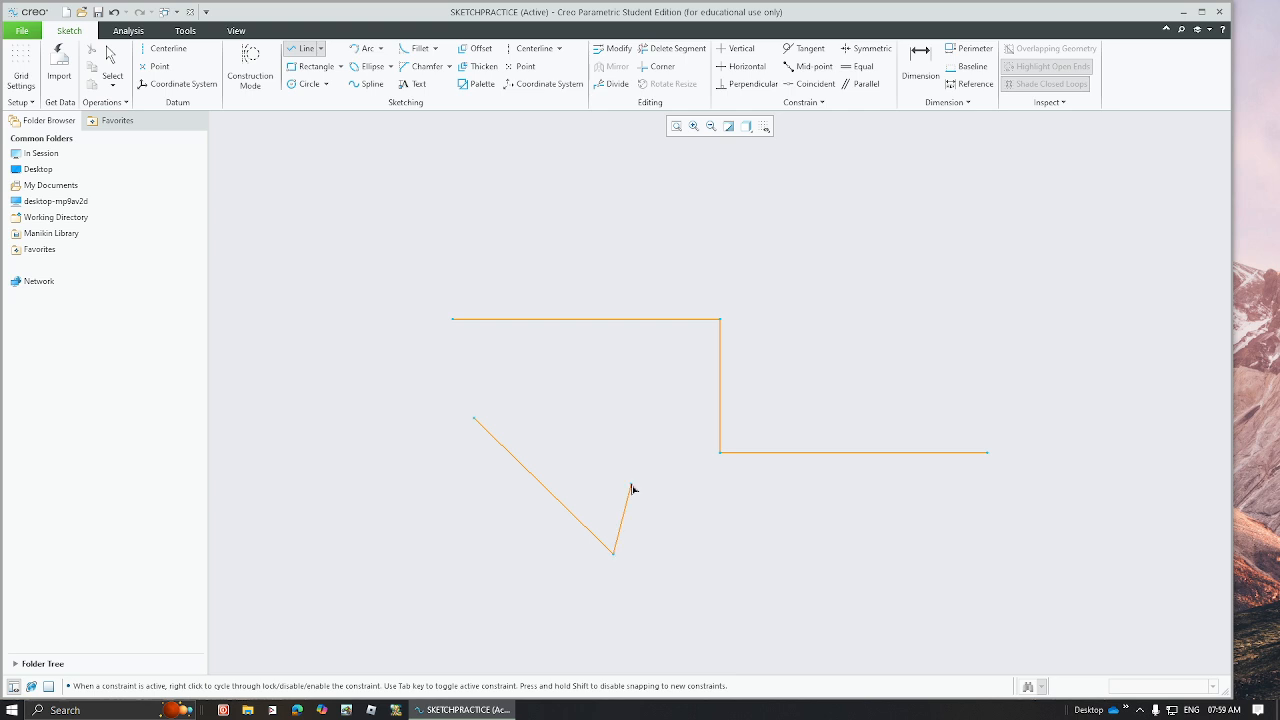
middle_click(631, 489)
middle_click(631, 489)
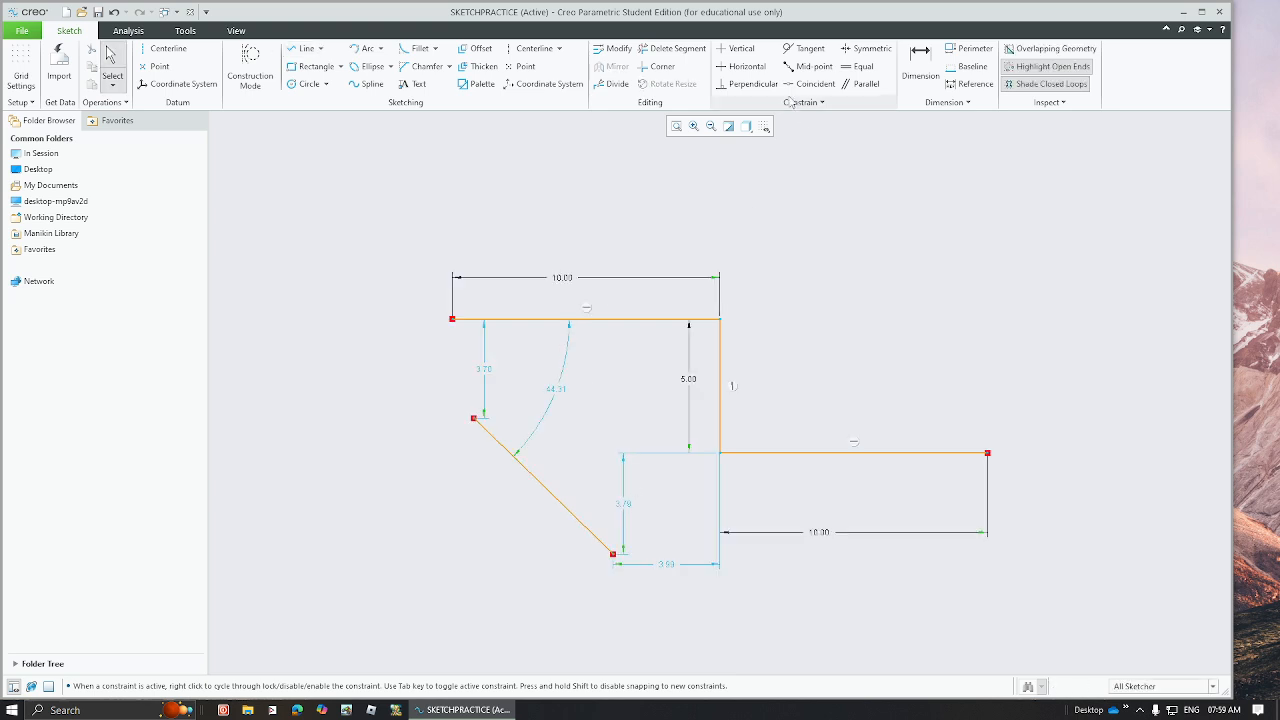
- Join the upper horizontal line and the separate slanted line at their intersection with a Corner trim
click(651, 67)
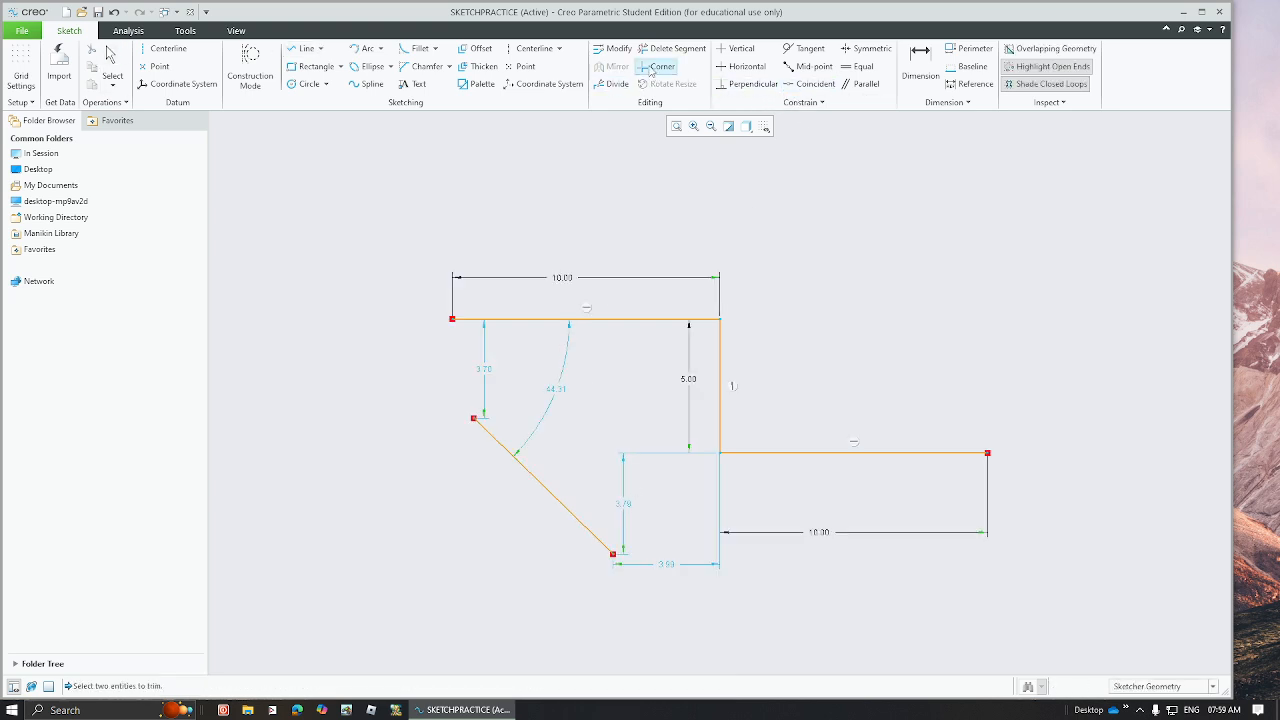
click(491, 321)
click(493, 446)
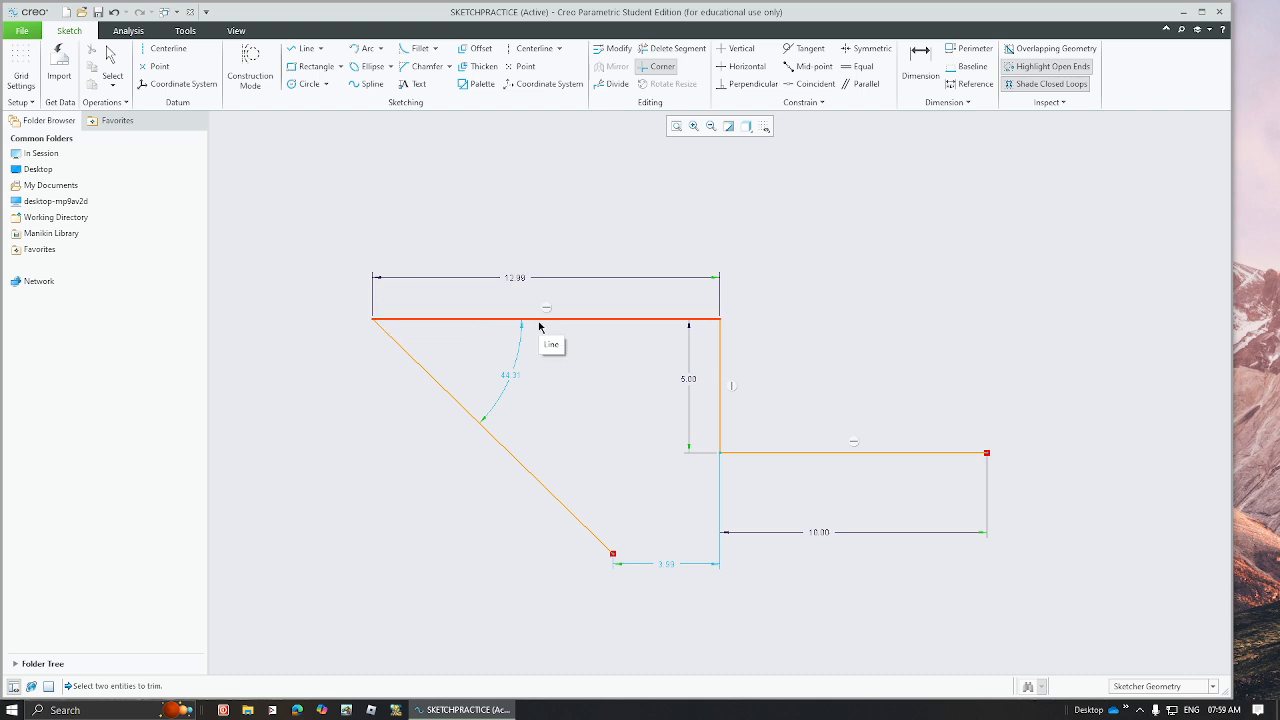
middle_click(564, 360)
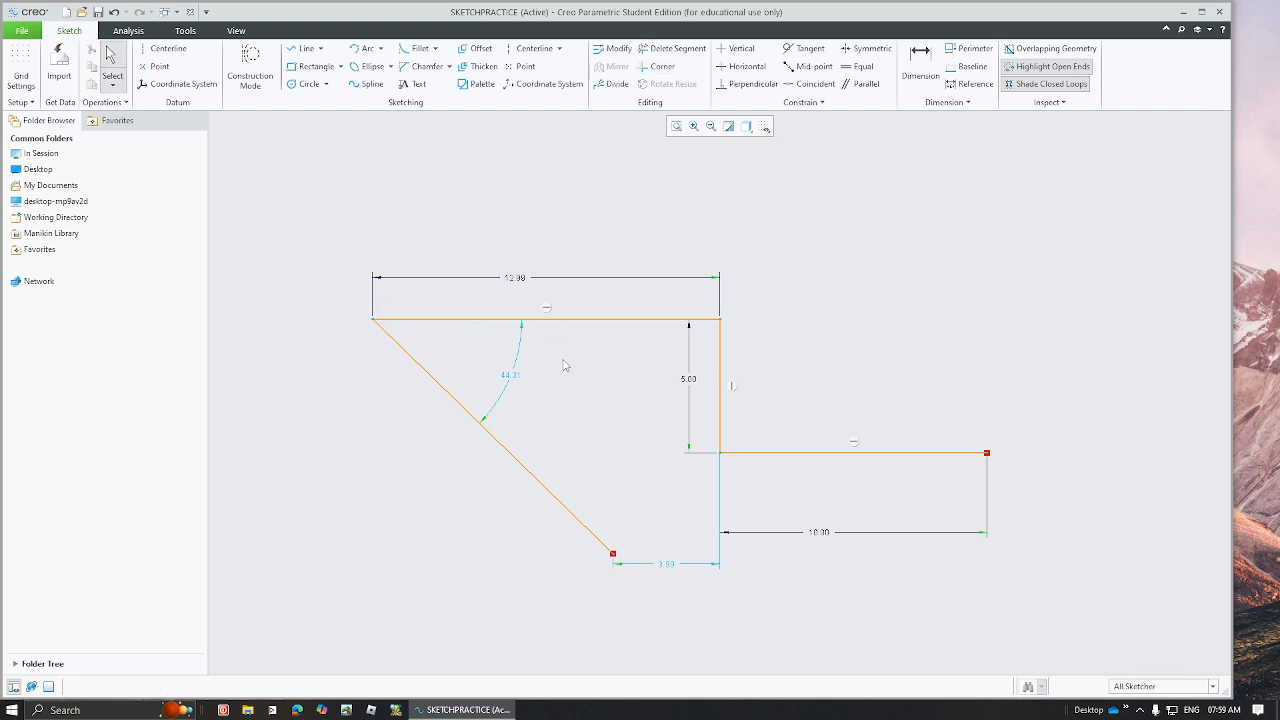
- Move the slanted line's free end across the lower horizontal line, and trim away the overhanging segments until only a closed triangle remains
drag(613, 553, 956, 477)
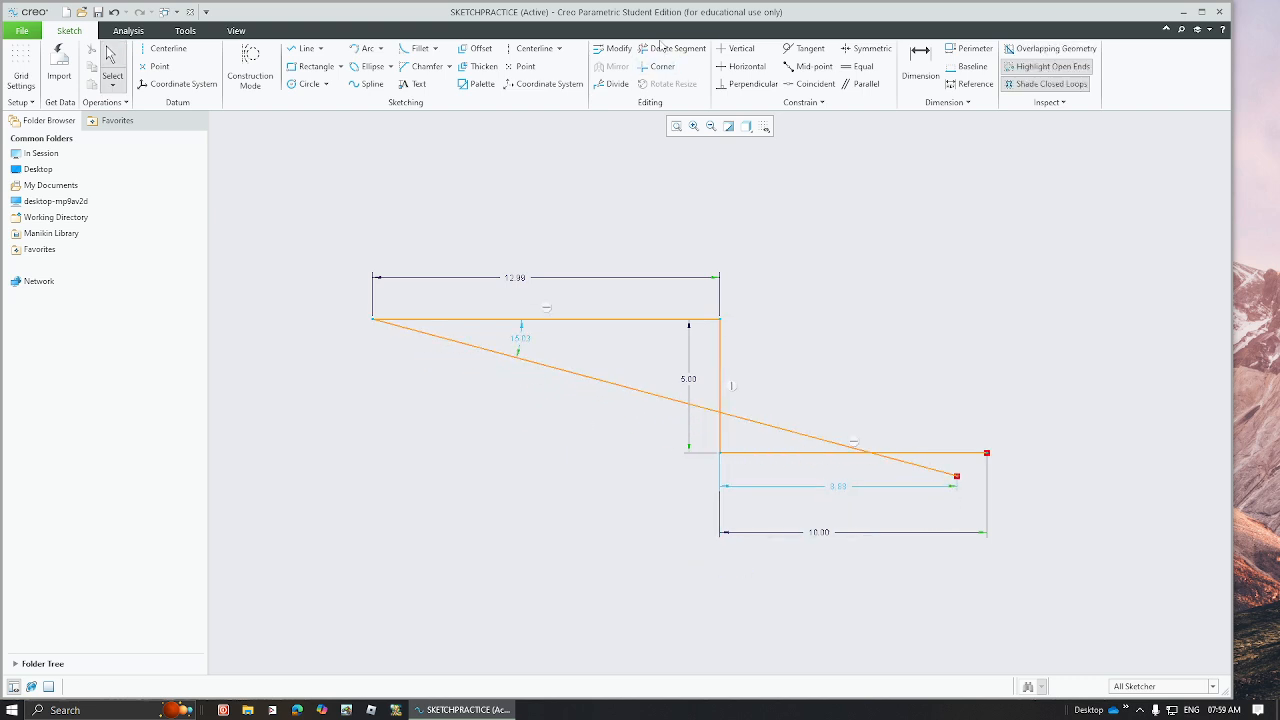
click(673, 50)
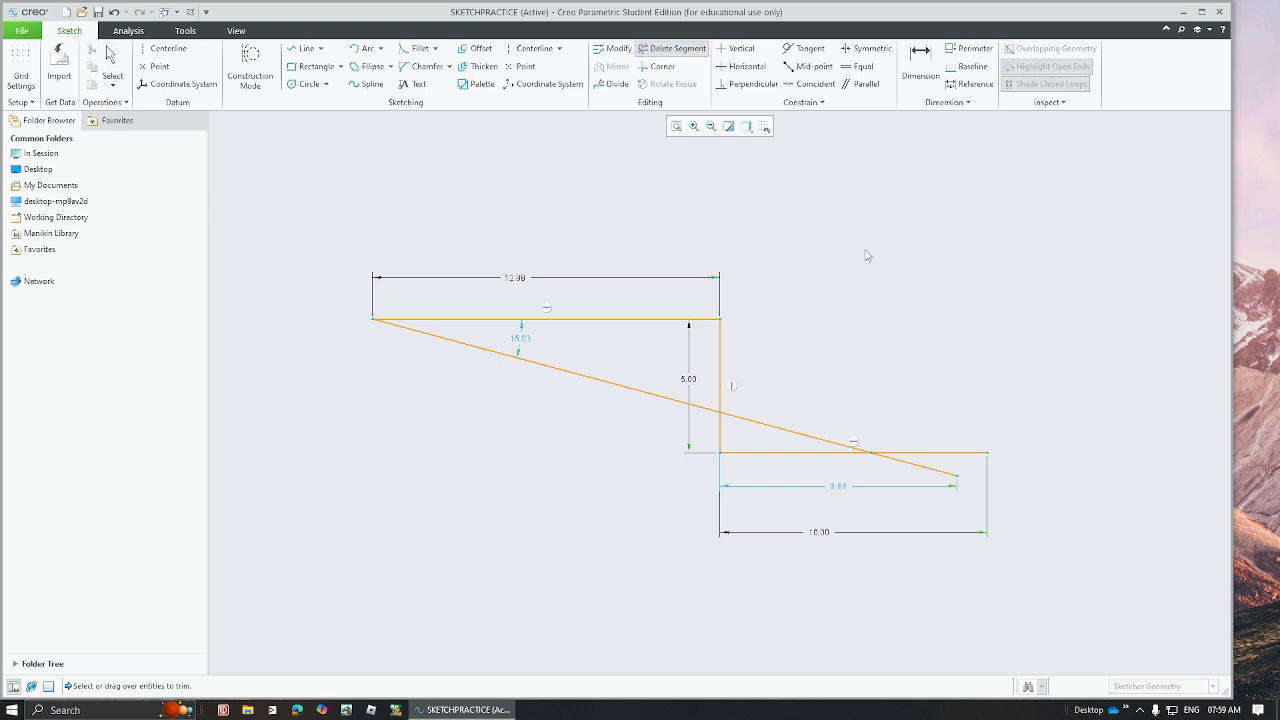
mouse_move(898, 241)
mouse_down()
mouse_move(866, 294)
mouse_move(840, 252)
mouse_move(905, 232)
mouse_move(900, 310)
mouse_move(922, 326)
mouse_move(872, 226)
mouse_move(1000, 400)
mouse_move(1020, 405)
mouse_up()
mouse_move(911, 243)
mouse_down()
mouse_move(923, 323)
mouse_move(930, 278)
mouse_up()
mouse_move(854, 237)
mouse_down()
mouse_move(870, 312)
mouse_move(957, 355)
mouse_move(968, 393)
mouse_move(945, 460)
mouse_move(885, 520)
mouse_up()
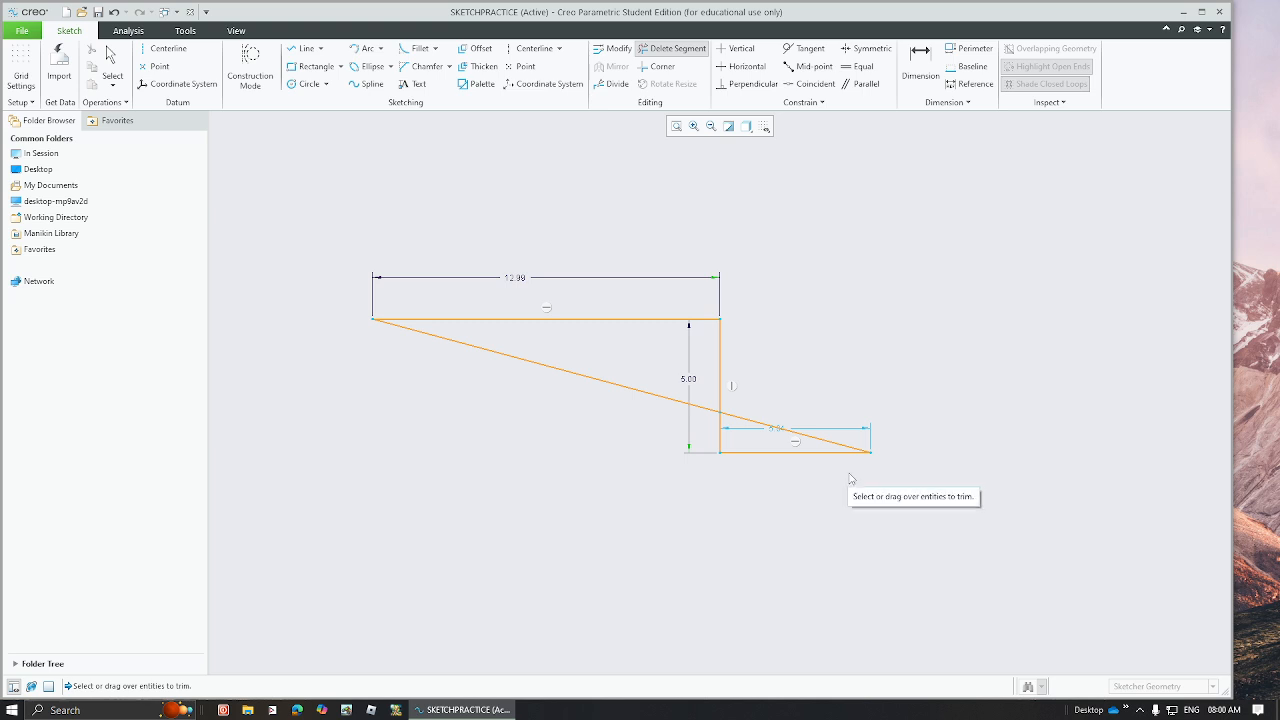
mouse_move(815, 212)
mouse_down()
mouse_move(806, 286)
mouse_move(895, 255)
mouse_move(874, 282)
mouse_move(896, 413)
mouse_move(824, 410)
mouse_move(740, 474)
mouse_move(555, 425)
mouse_up()
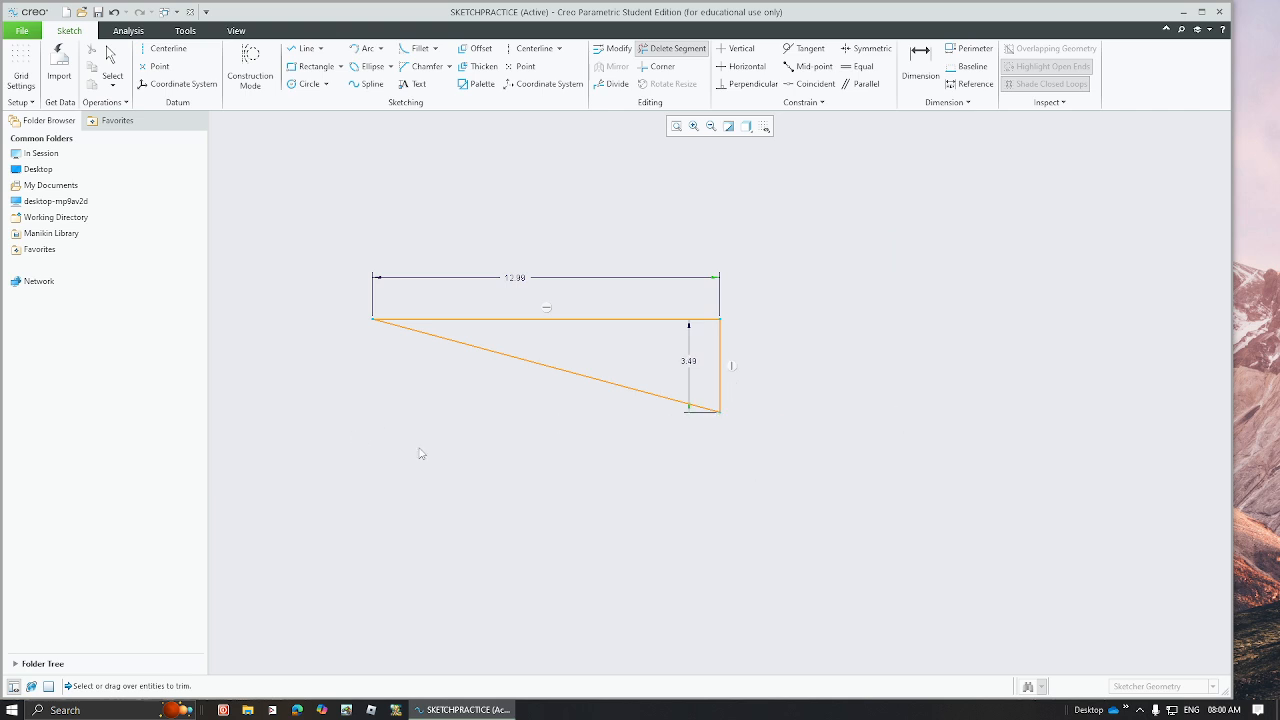
middle_click(731, 288)
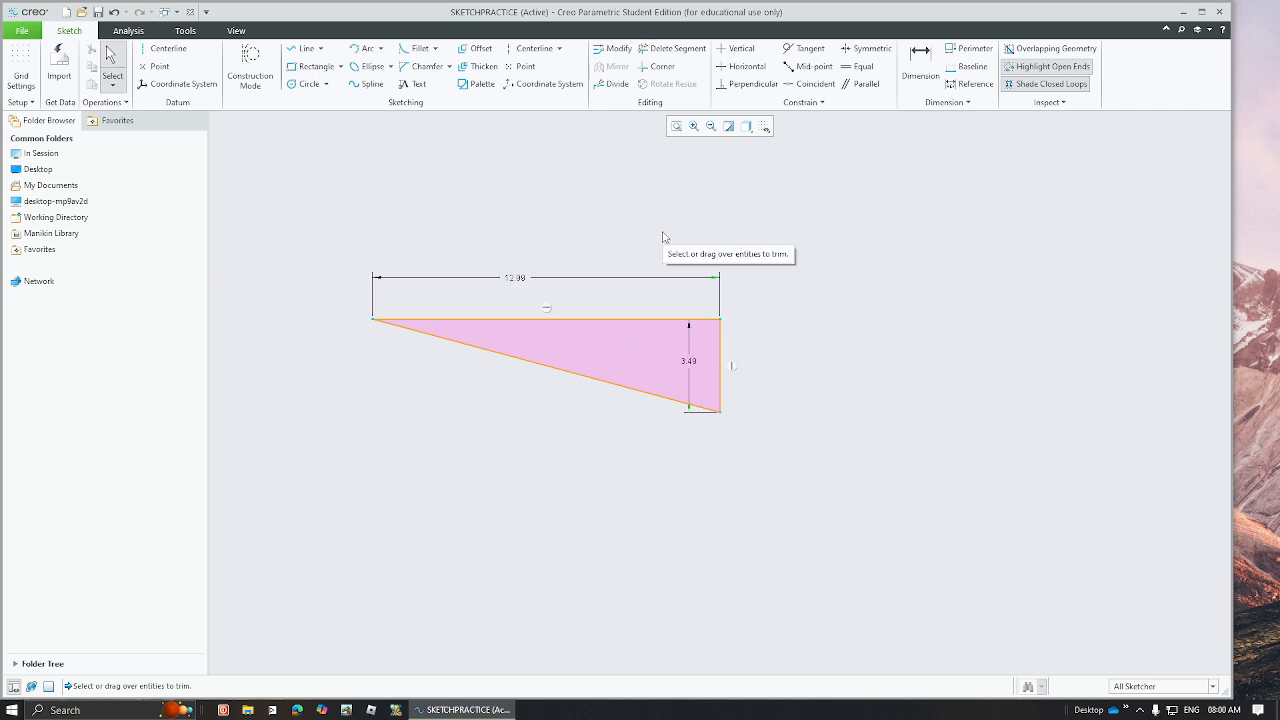
- Start Rotate Resize on the whole triangle, move it freely, and relocate the rotation origin to its left vertex
mouse_move(851, 223)
mouse_down()
mouse_move(434, 463)
mouse_move(279, 497)
mouse_up()
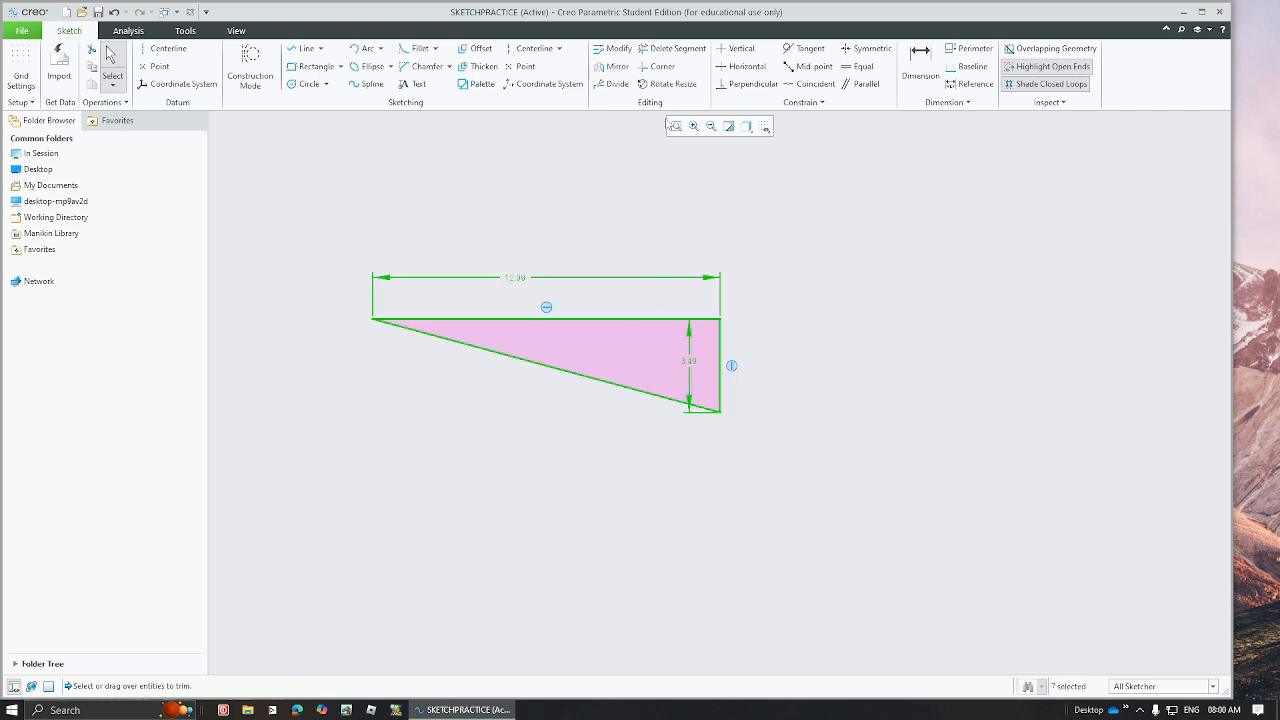
click(672, 85)
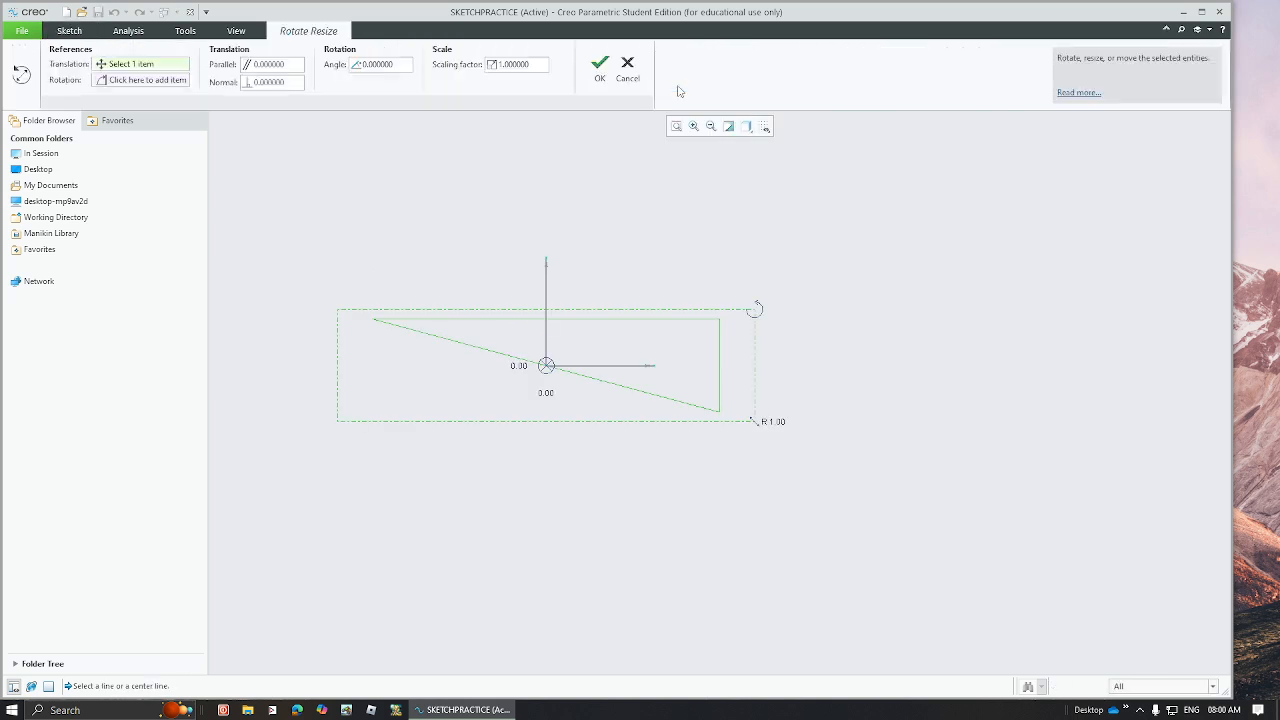
drag(546, 368, 757, 408)
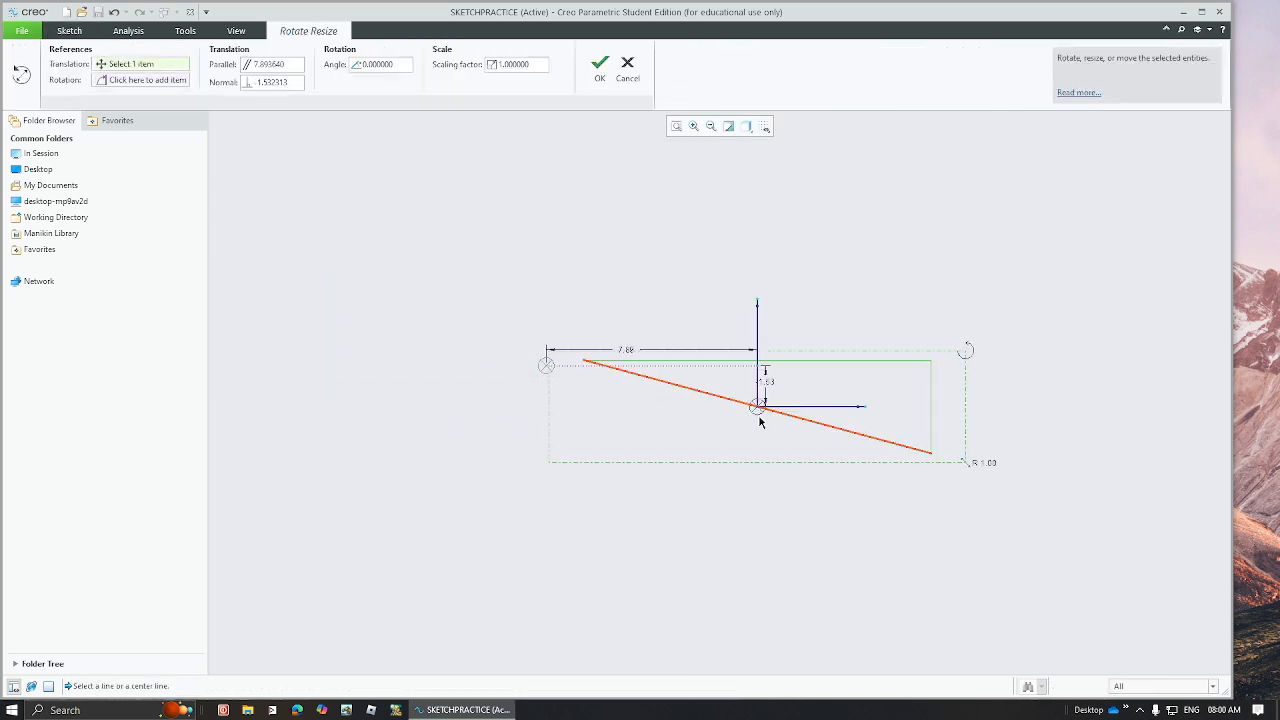
right_drag(757, 414, 583, 360)
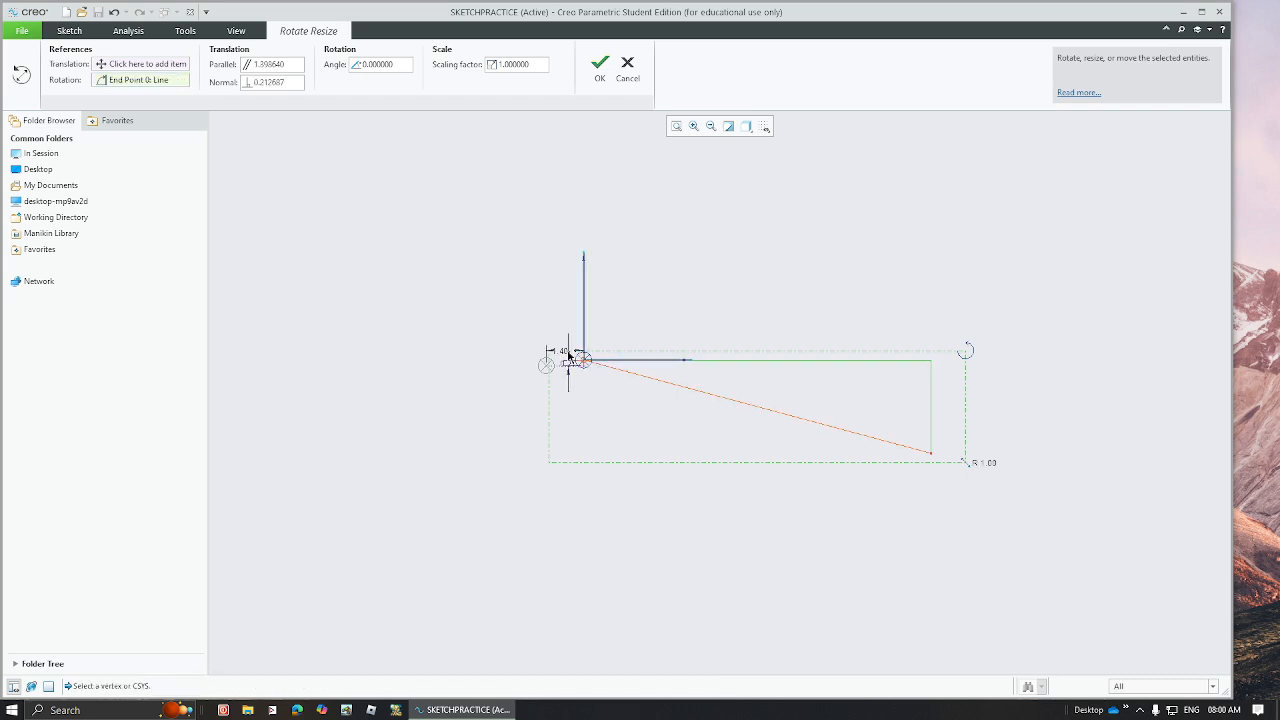
drag(583, 360, 443, 283)
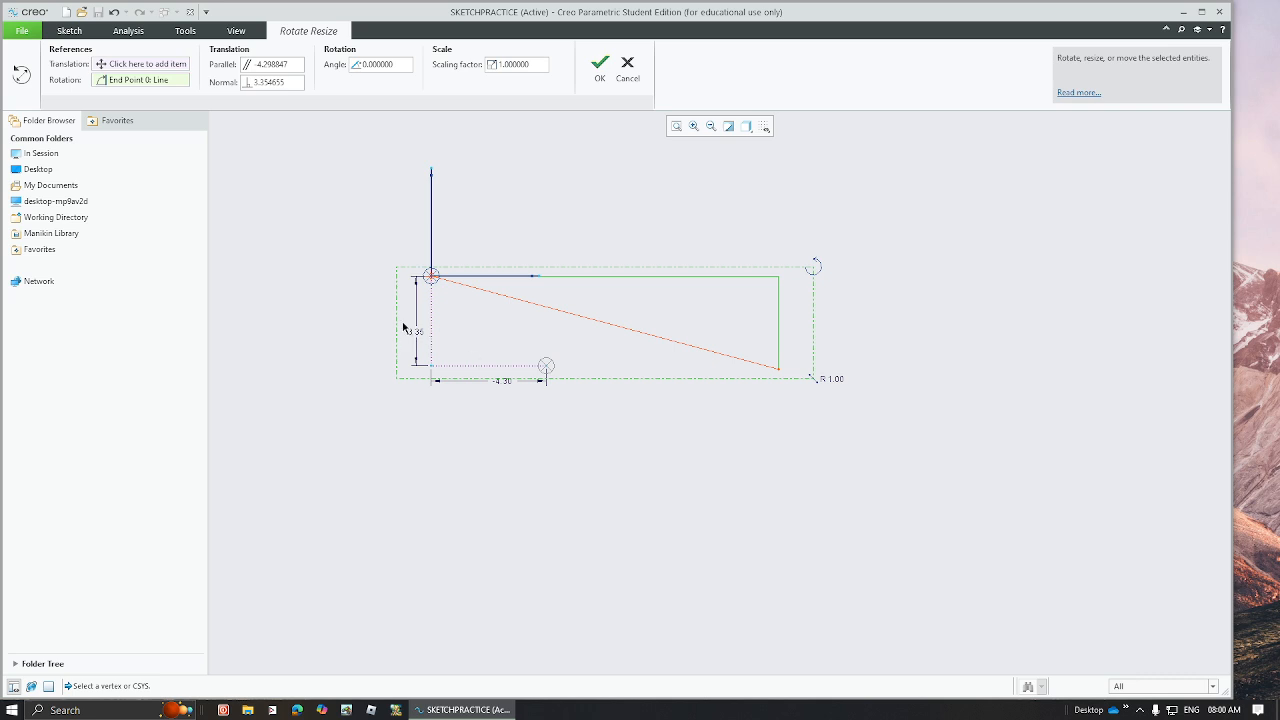
- Set the triangle's scaling factor to 2, and try rotating it about its left vertex
double_click(834, 381)
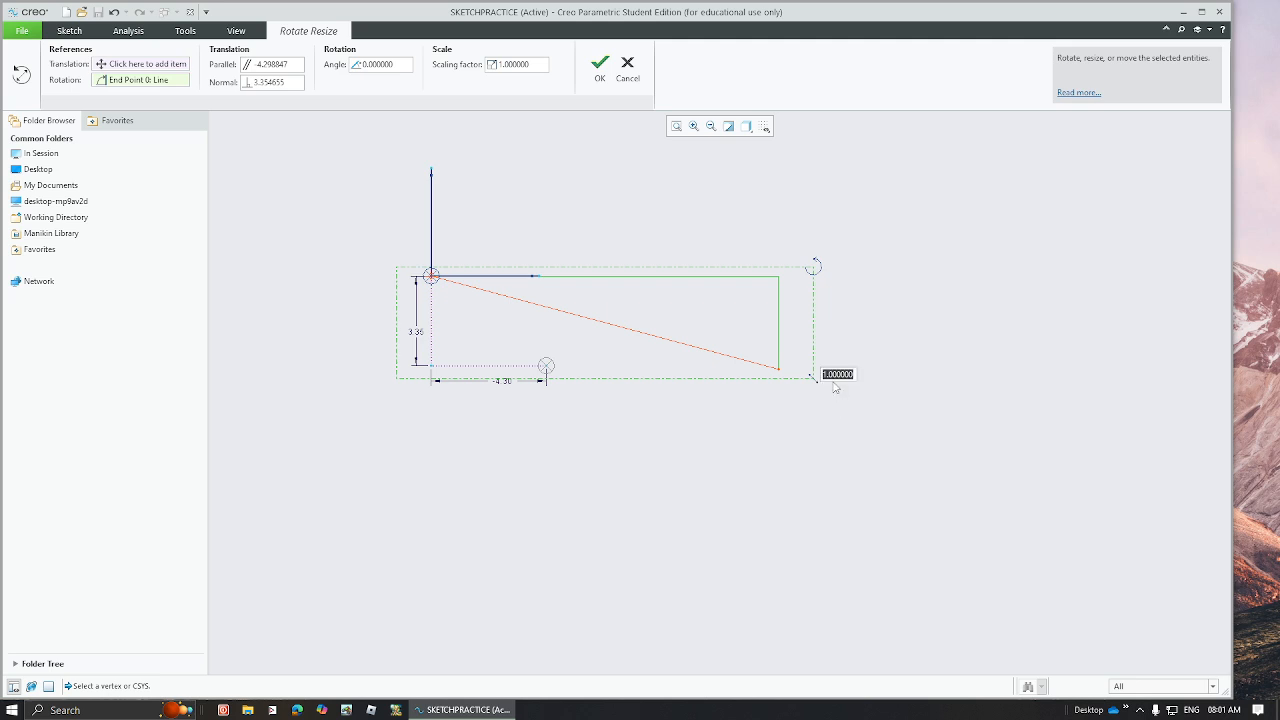
text(2)
key(Return)
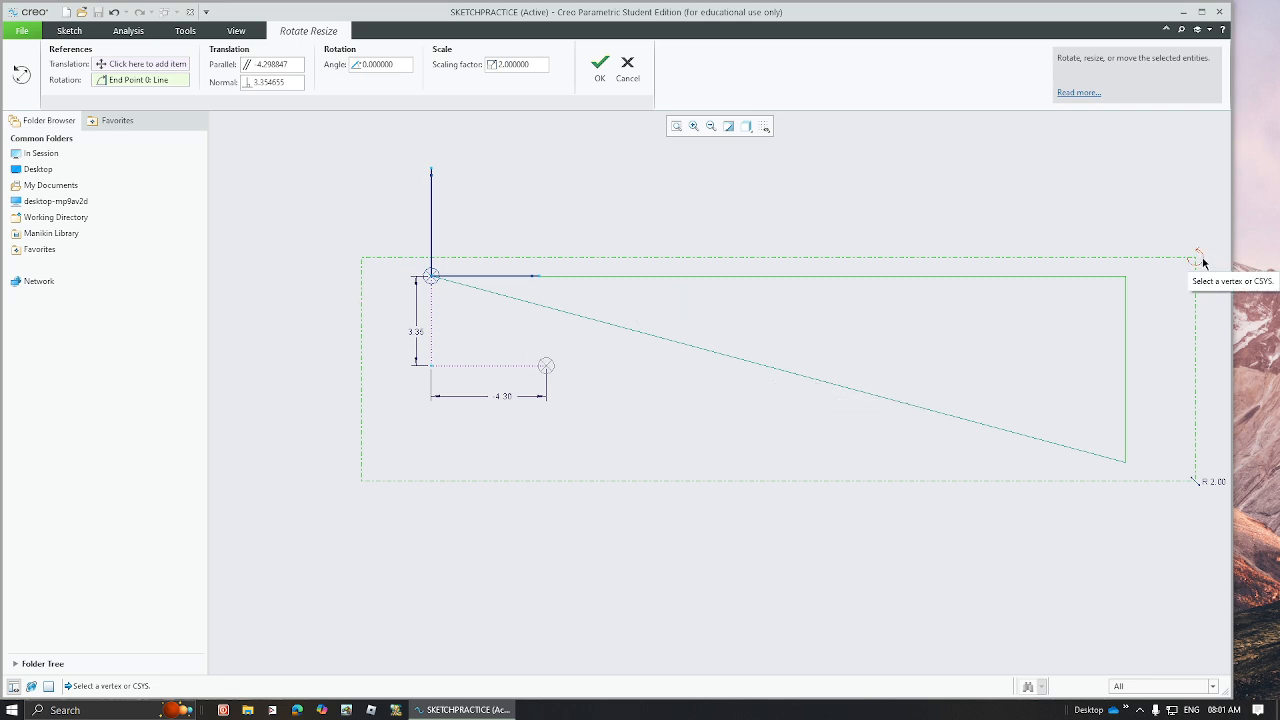
mouse_move(1196, 258)
mouse_down()
mouse_move(1169, 206)
mouse_move(1102, 169)
mouse_move(1143, 214)
mouse_move(1077, 440)
mouse_move(997, 511)
mouse_move(932, 241)
mouse_move(751, 209)
mouse_move(754, 303)
mouse_move(758, 281)
mouse_up()
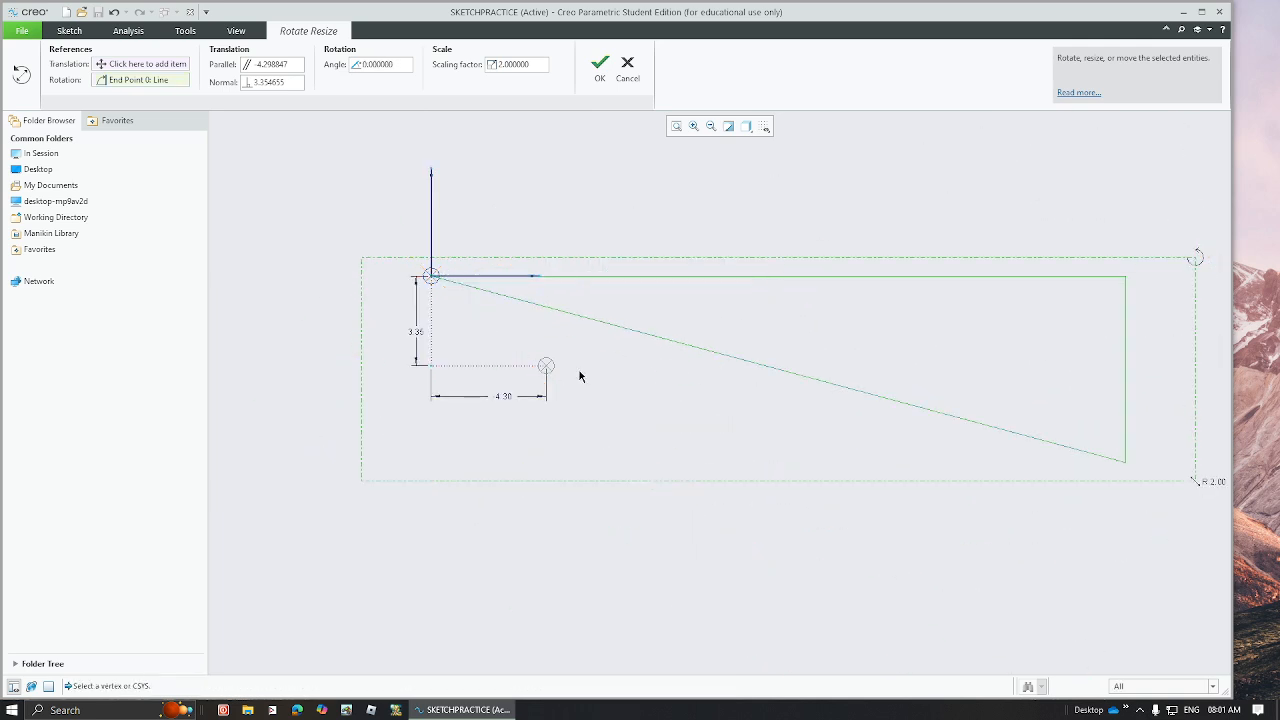
- Move the triangle to about -7.47 parallel and 2.81 normal, scale it to about 0.66, rotate it about 25.93°, and accept the transformation
mouse_move(432, 278)
mouse_down()
mouse_move(431, 300)
mouse_move(306, 397)
mouse_move(346, 291)
mouse_up()
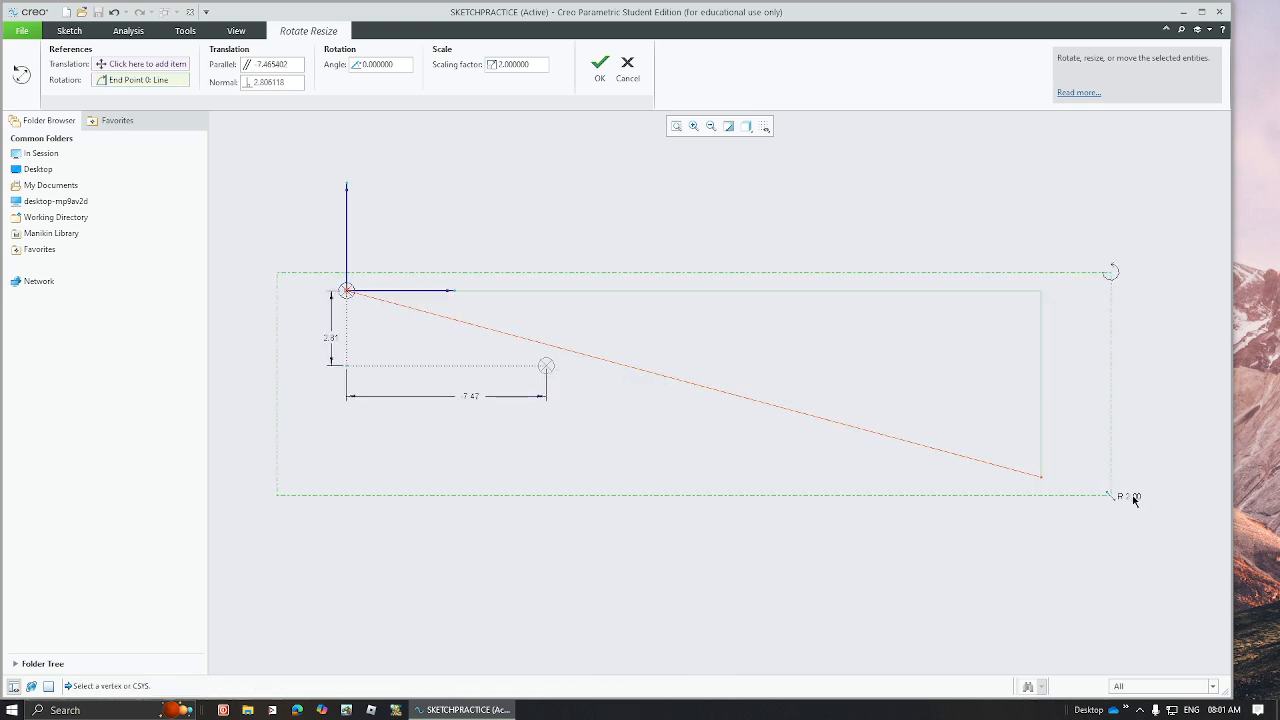
mouse_move(1113, 499)
mouse_down()
mouse_move(1171, 549)
mouse_move(1009, 463)
mouse_move(600, 358)
mouse_up()
drag(601, 289, 569, 178)
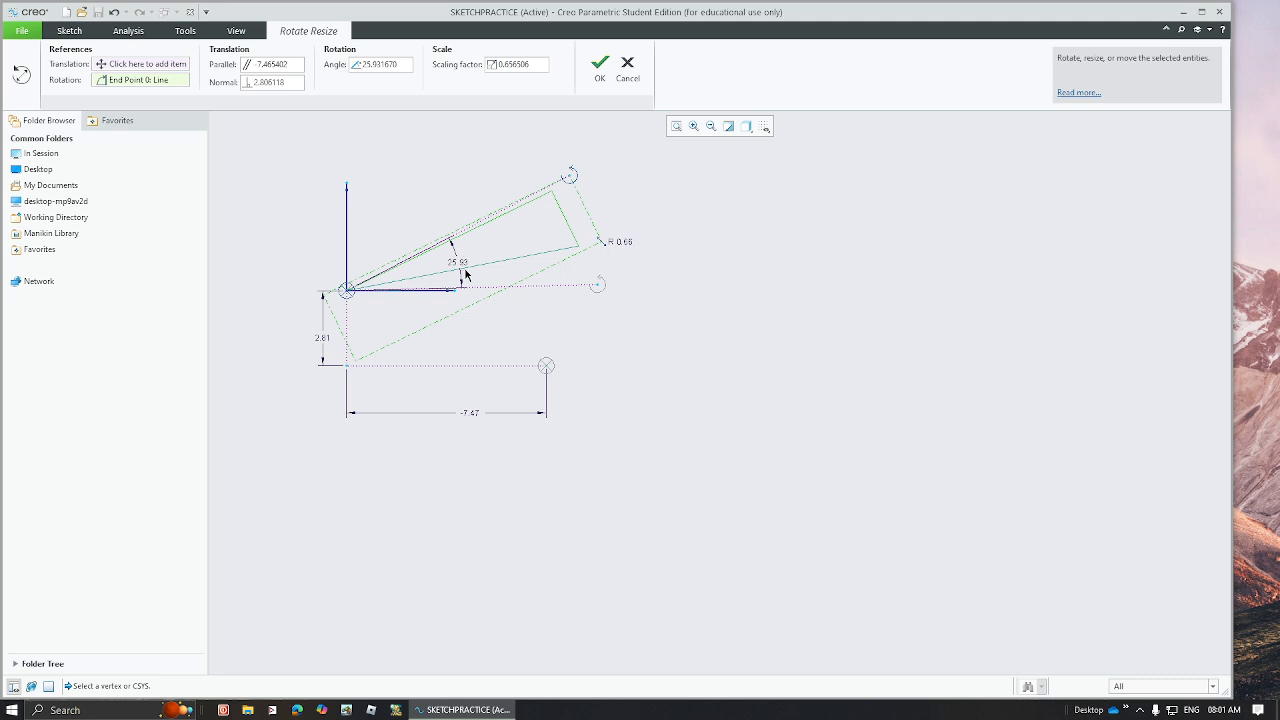
click(600, 68)
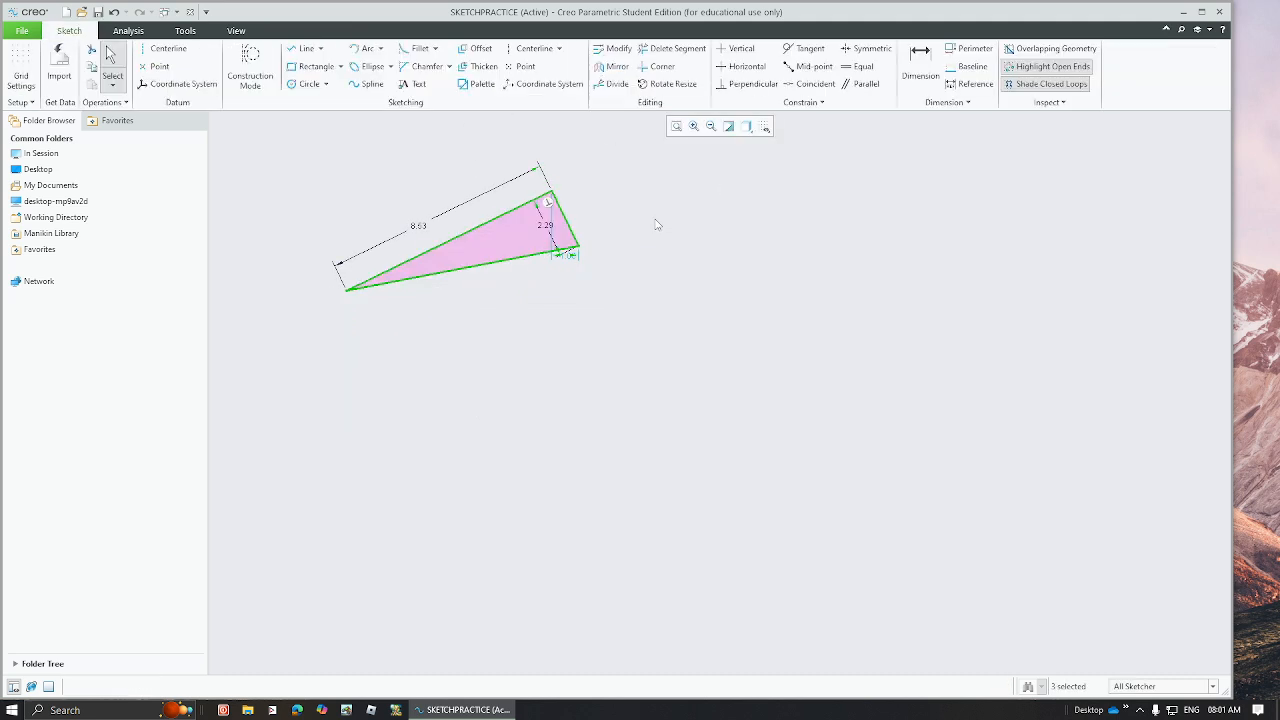
click(648, 214)
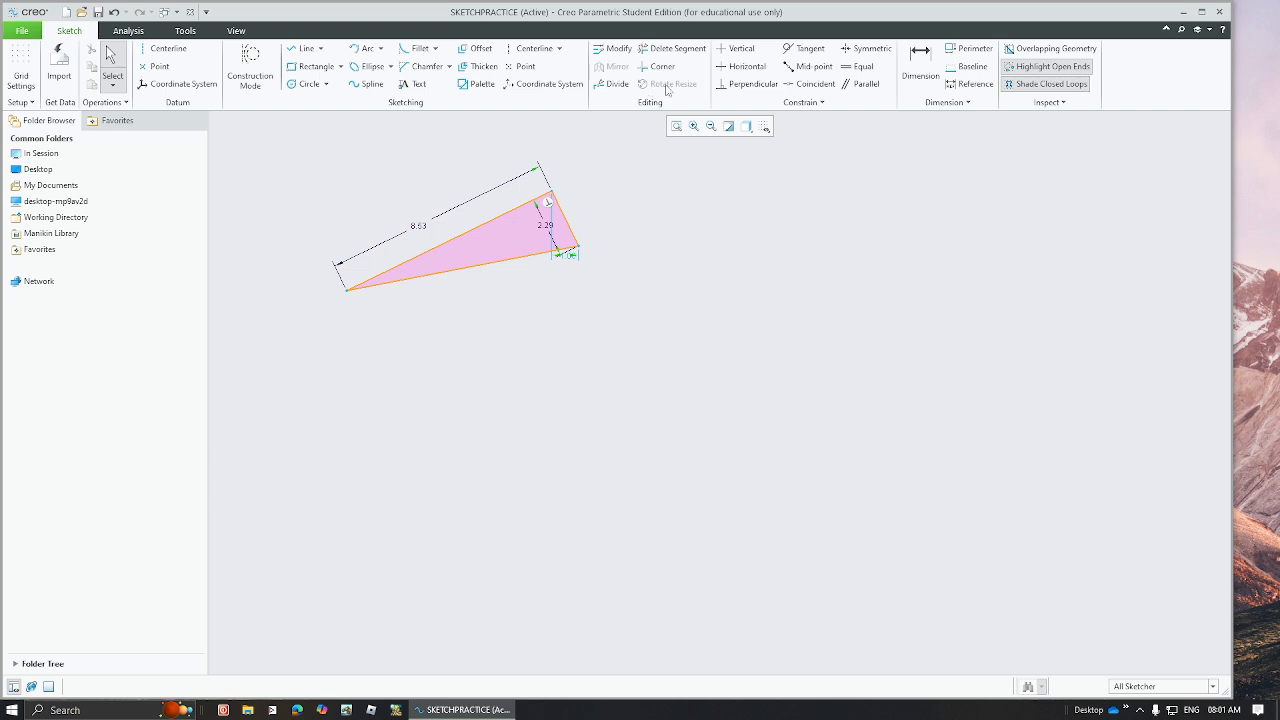
- Place a vertical datum centerline just to the right of the rotated triangle
click(175, 51)
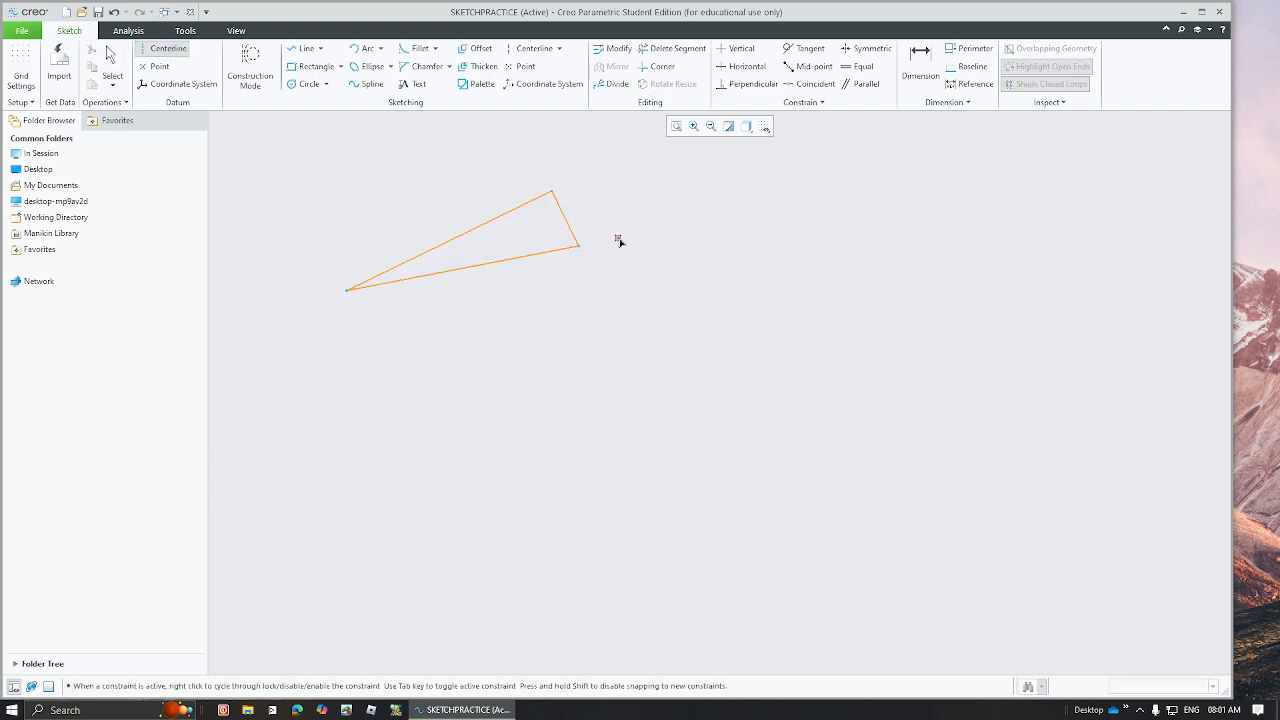
click(626, 188)
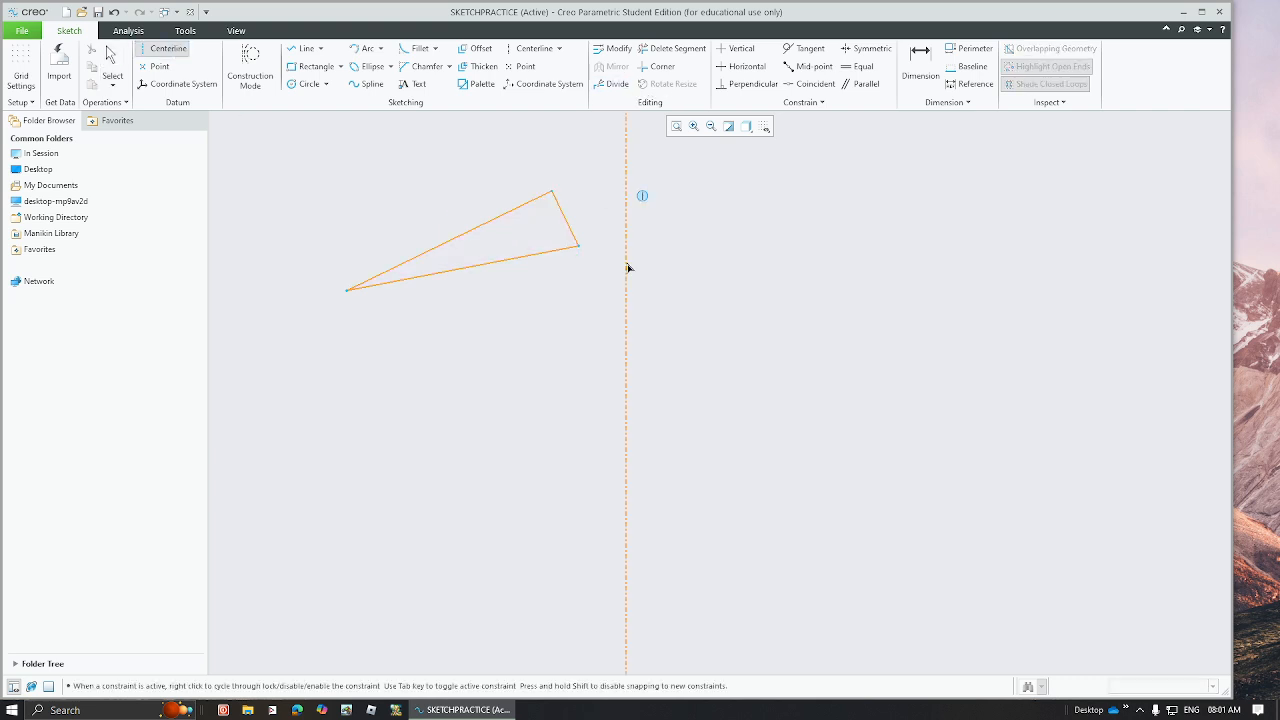
click(690, 307)
- Mirror the whole triangle about the vertical centerline
drag(600, 170, 290, 334)
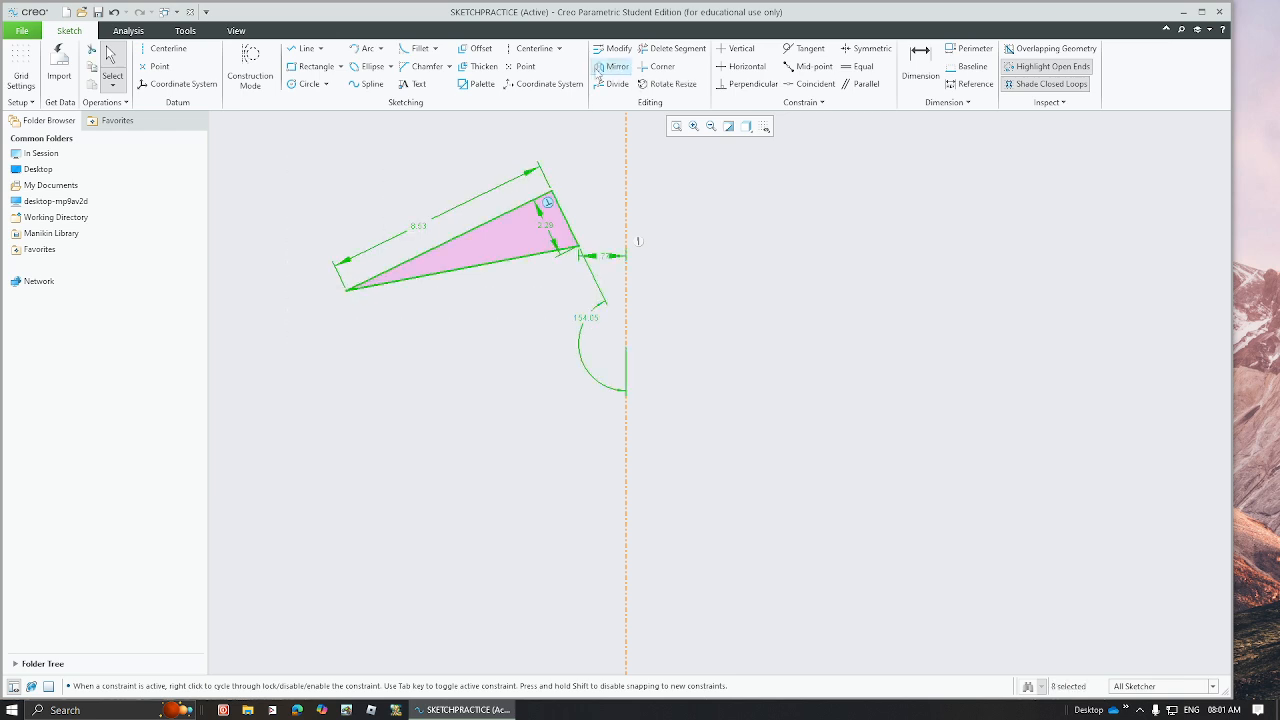
click(616, 69)
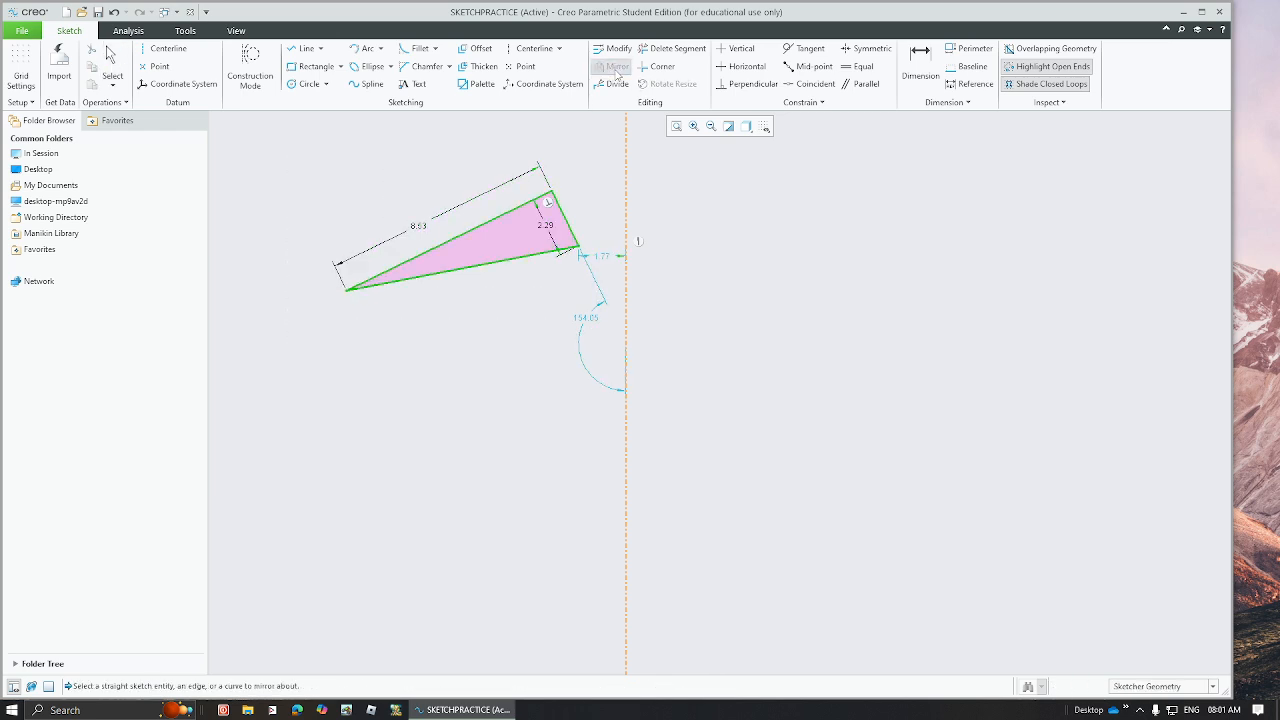
click(627, 187)
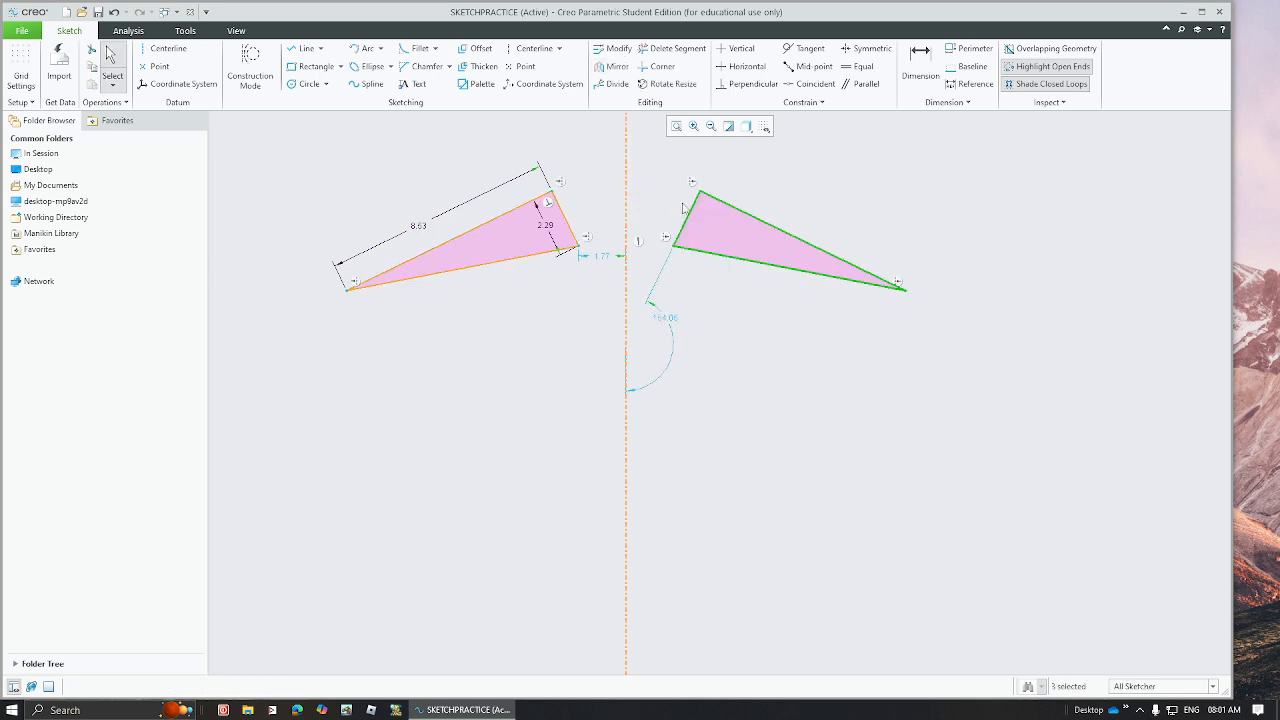
click(818, 191)
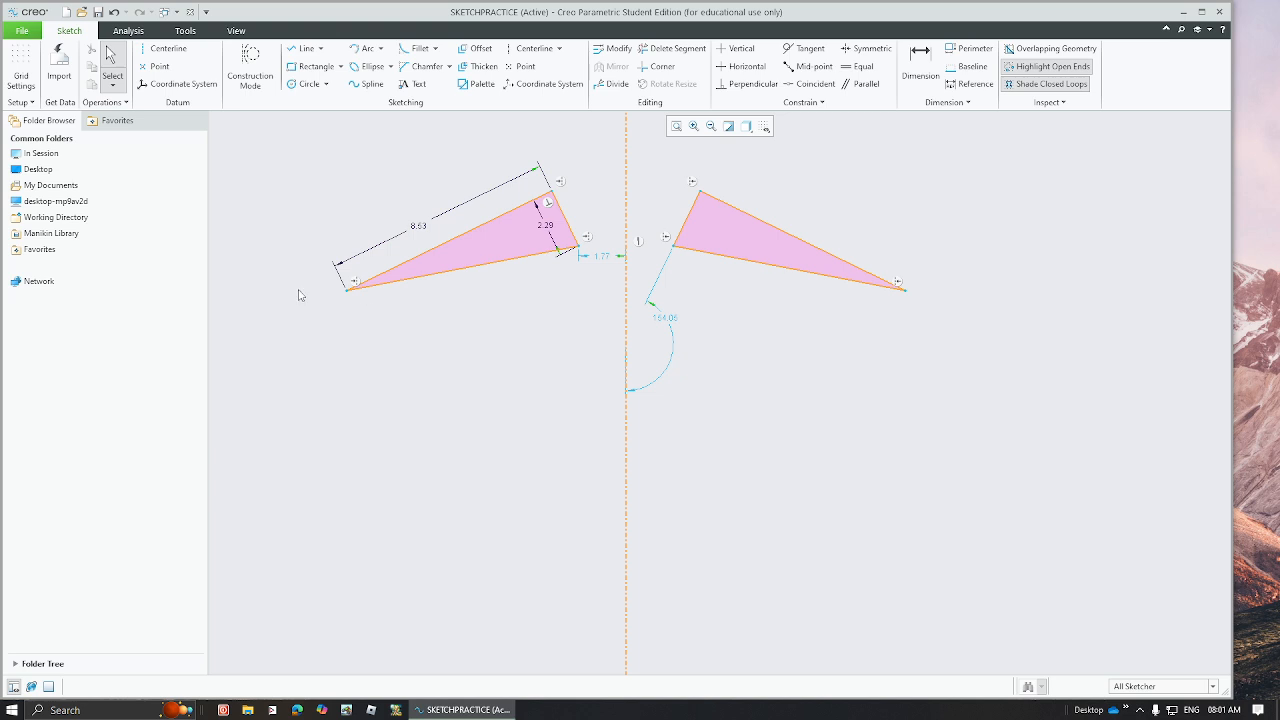
- Reshape the mirrored triangles symmetrically by moving their vertices until the perpendicular sides are about 4.53 and 6.60 long
mouse_move(348, 289)
mouse_down()
mouse_move(317, 409)
mouse_move(271, 380)
mouse_move(286, 283)
mouse_move(410, 343)
mouse_up()
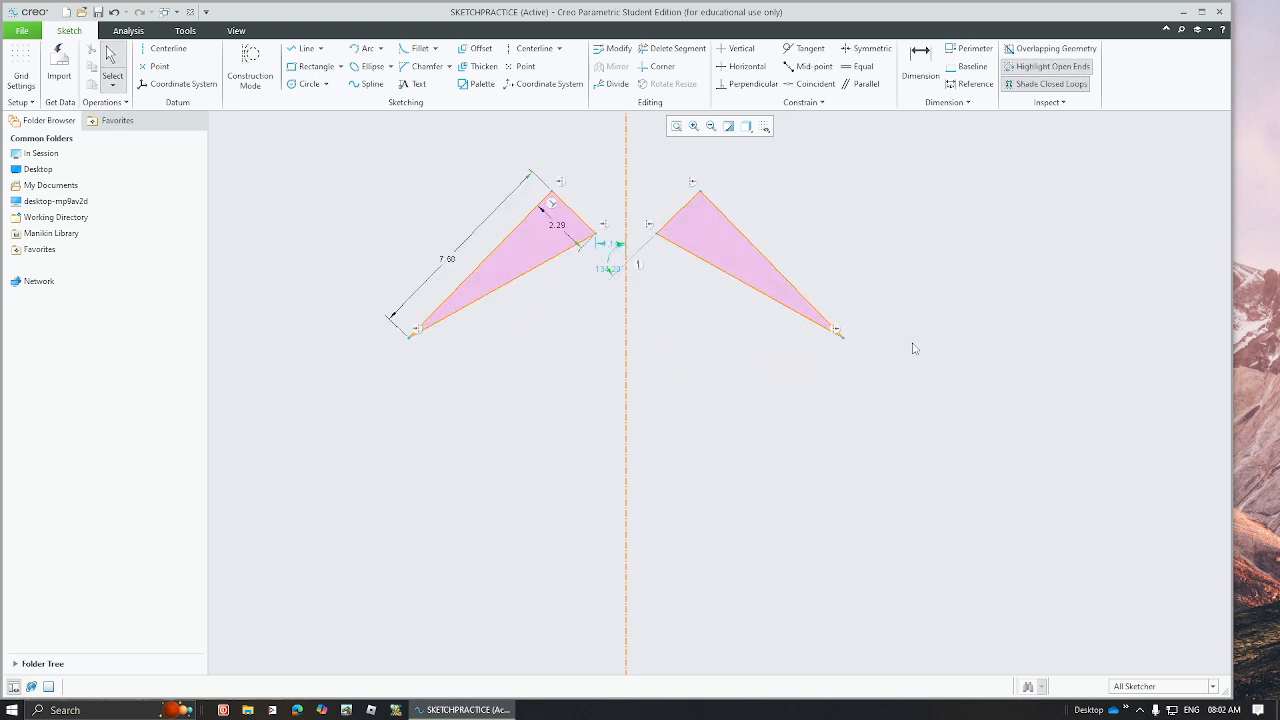
mouse_move(845, 338)
mouse_down()
mouse_move(851, 379)
mouse_move(725, 418)
mouse_move(674, 377)
mouse_move(920, 386)
mouse_move(917, 266)
mouse_move(758, 206)
mouse_move(874, 191)
mouse_move(814, 140)
mouse_move(848, 212)
mouse_up()
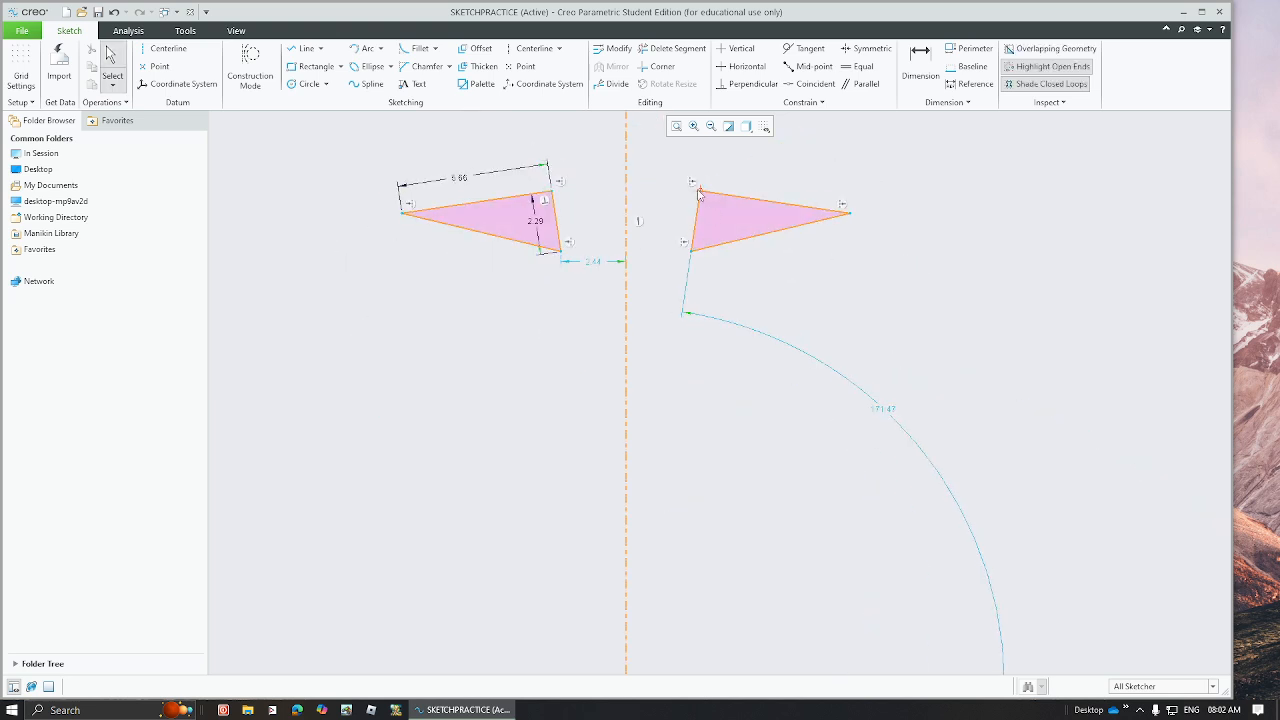
drag(699, 186, 713, 153)
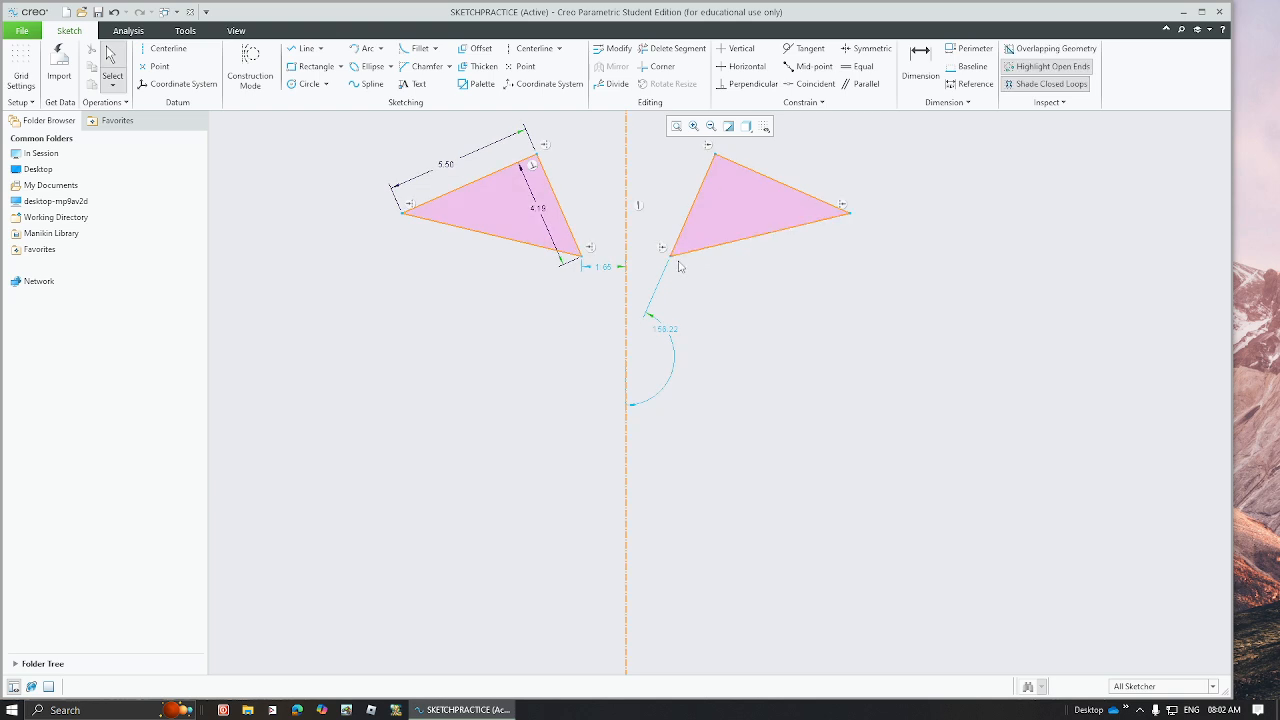
drag(670, 258, 667, 322)
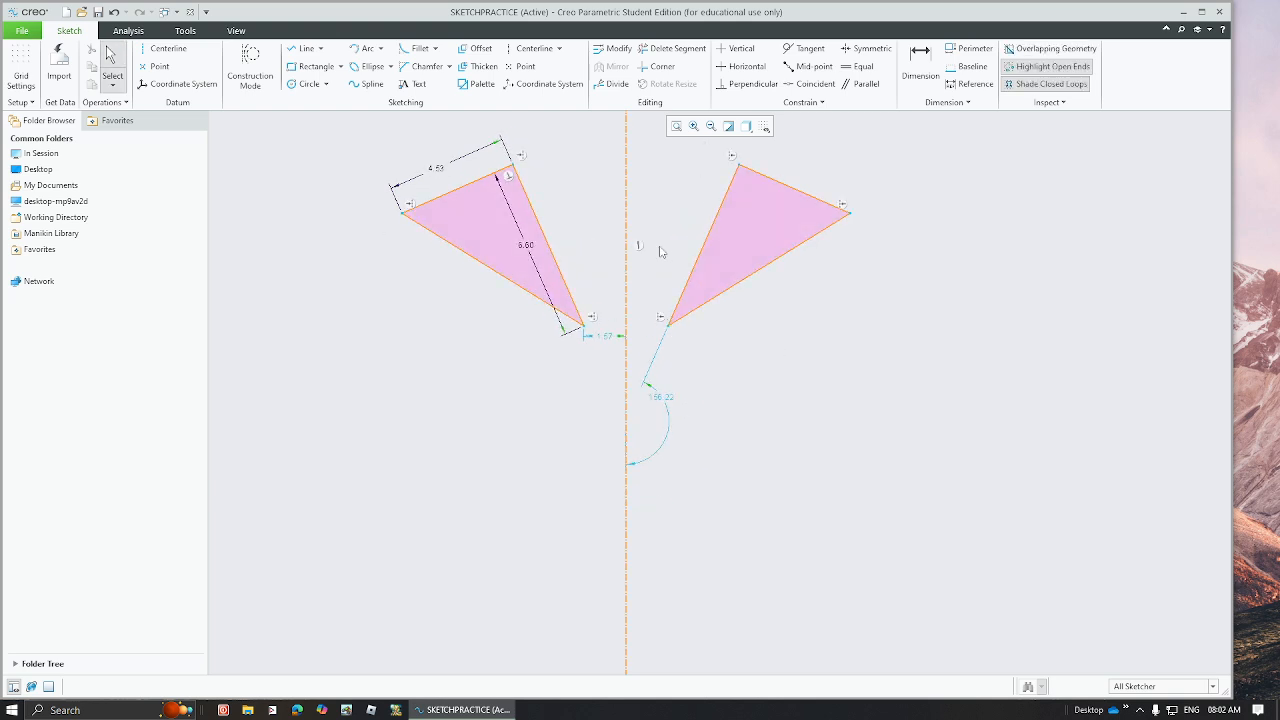
- Divide the right triangle's inner side at a point in its upper half
click(615, 85)
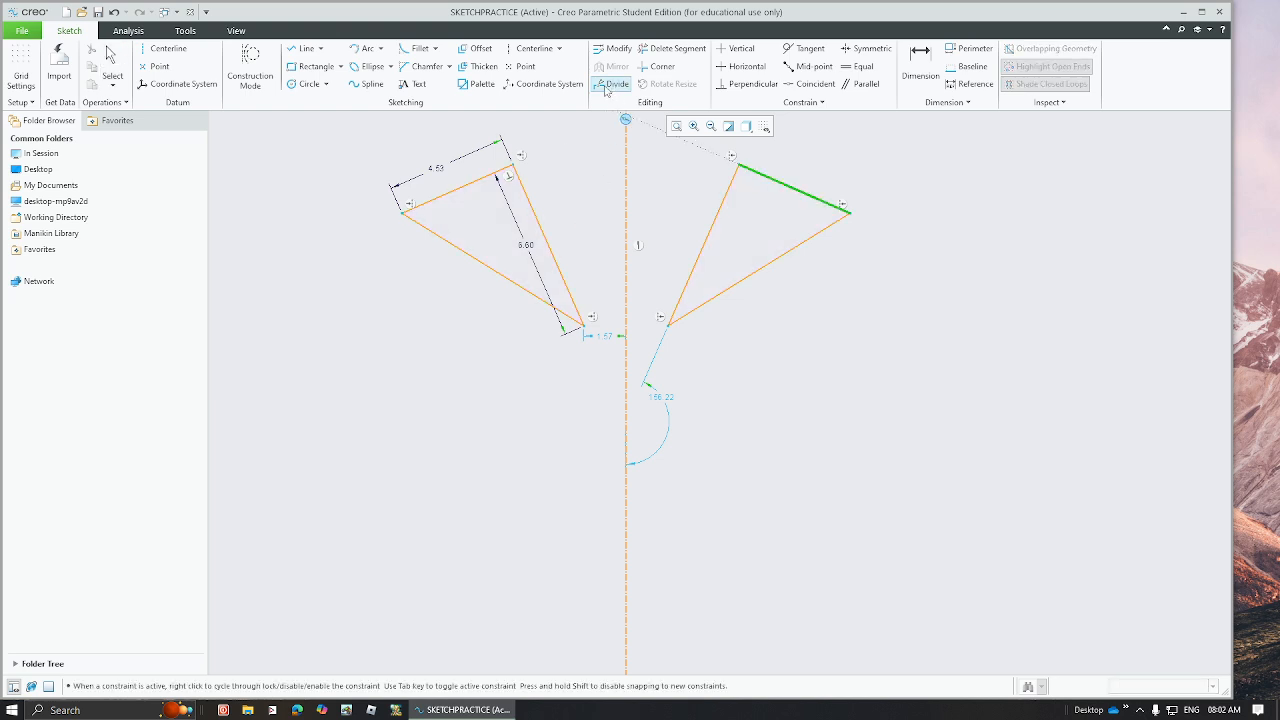
click(711, 222)
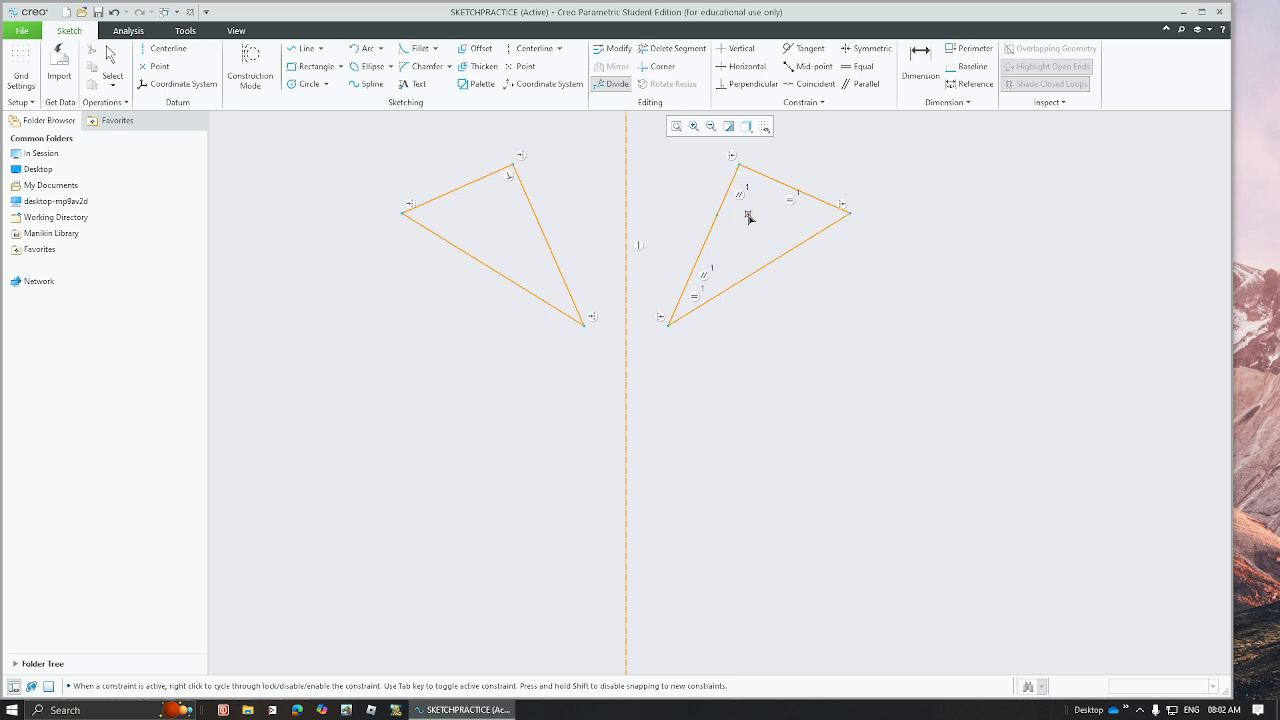
- Move the division point slightly down the right triangle's inner side and select the upper piece on its own
middle_click(748, 217)
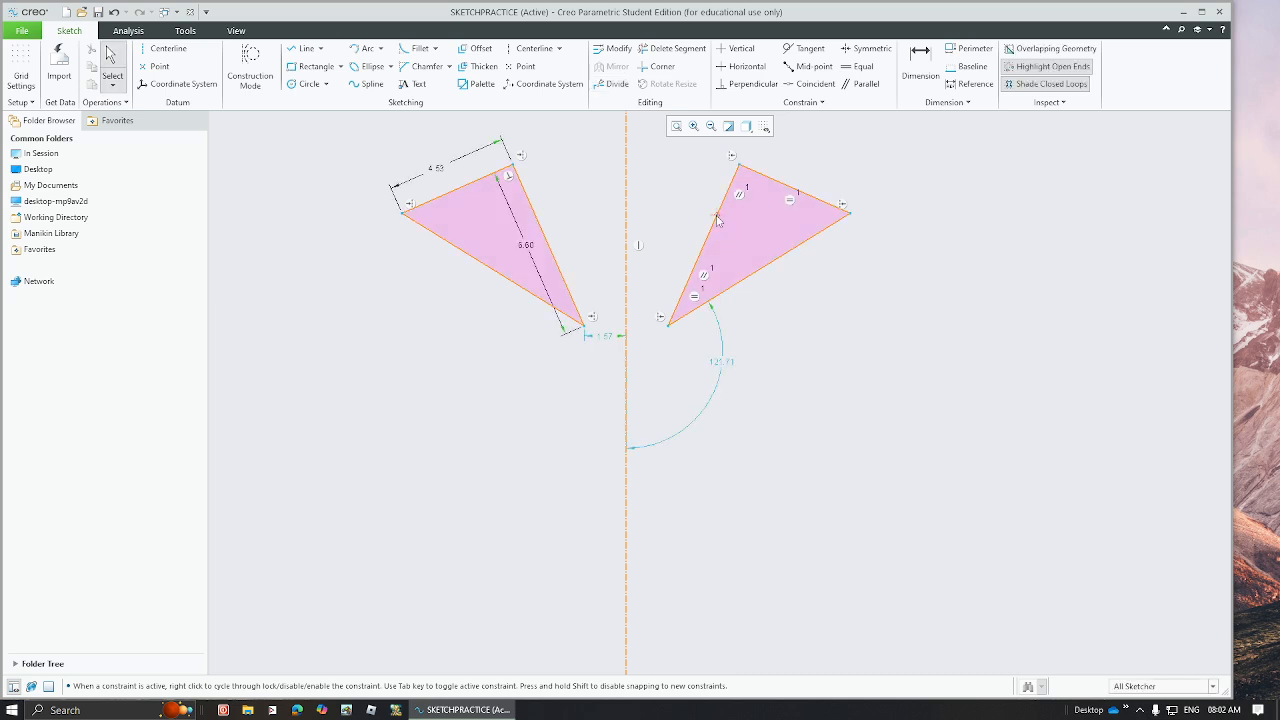
drag(716, 220, 710, 236)
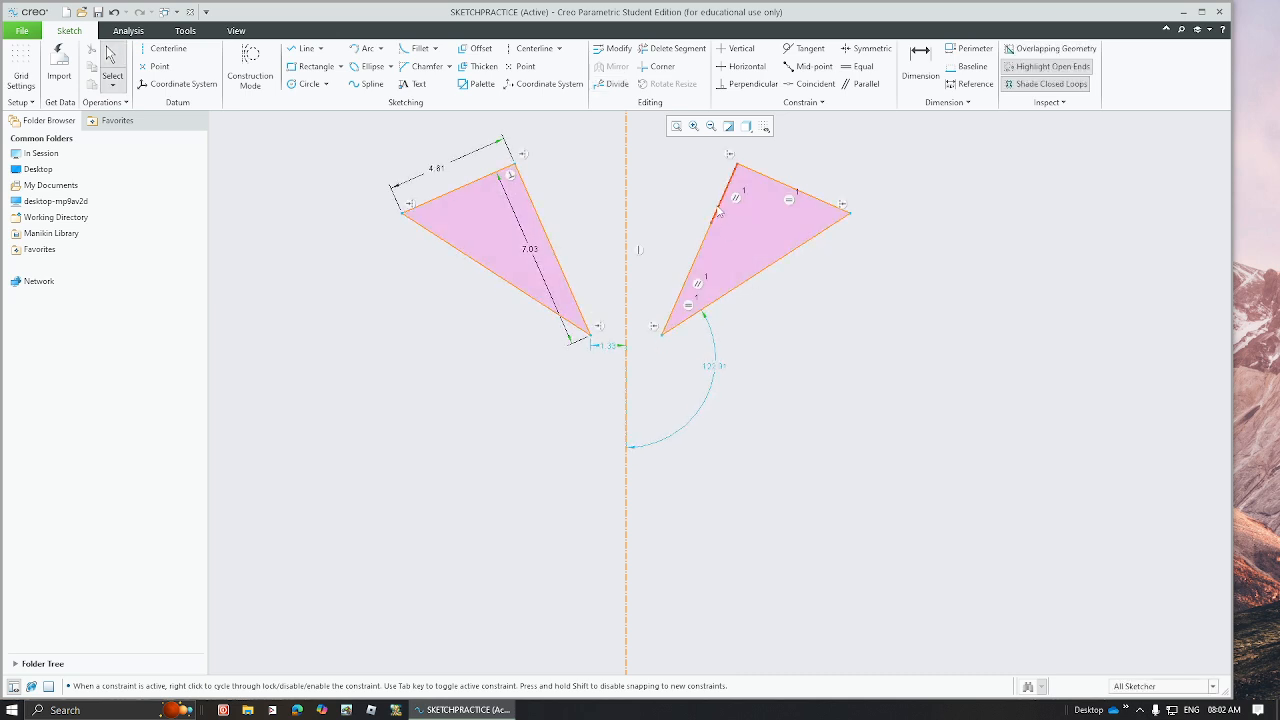
click(718, 210)
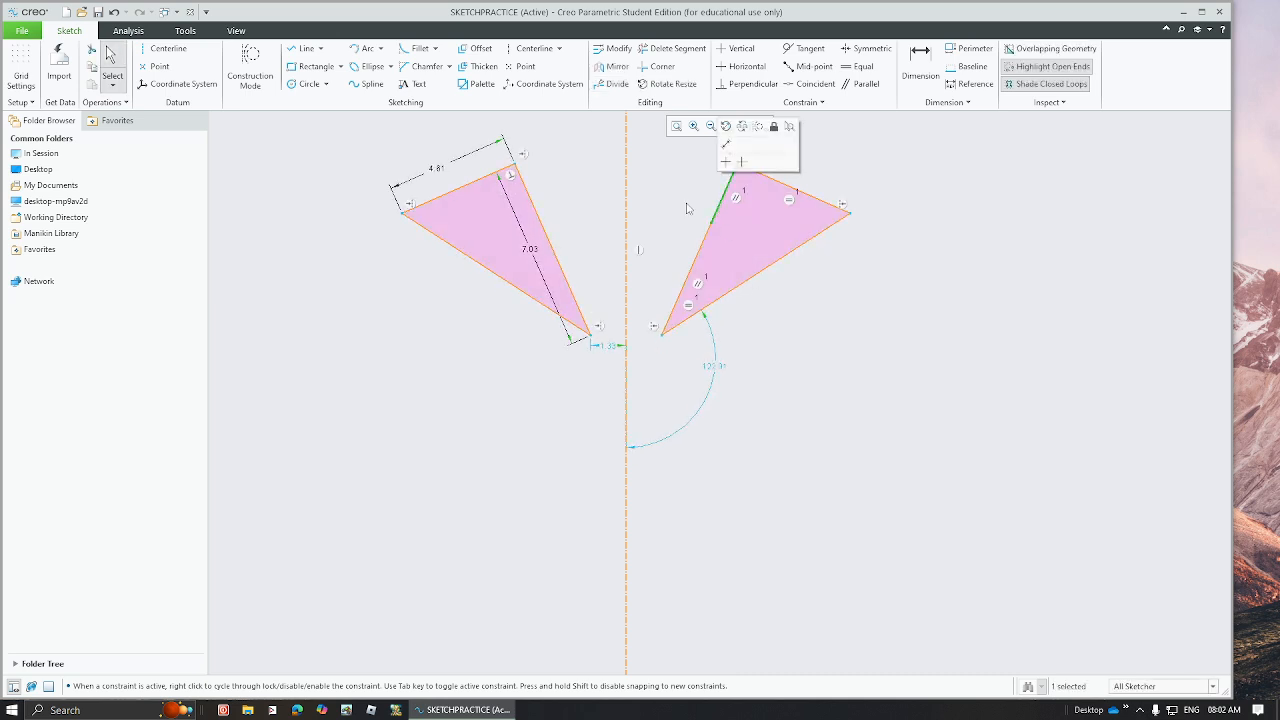
click(691, 261)
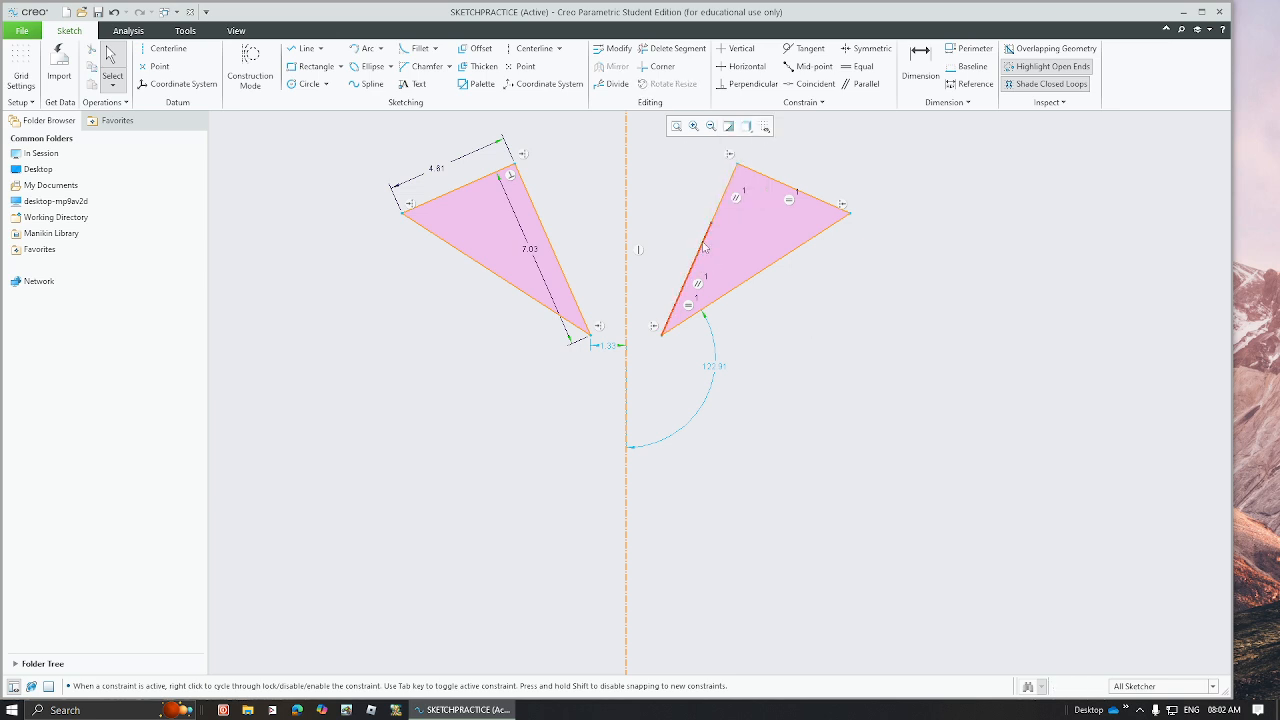
- Delete the lower piece of the divided side, and undo back to before the division
click(702, 248)
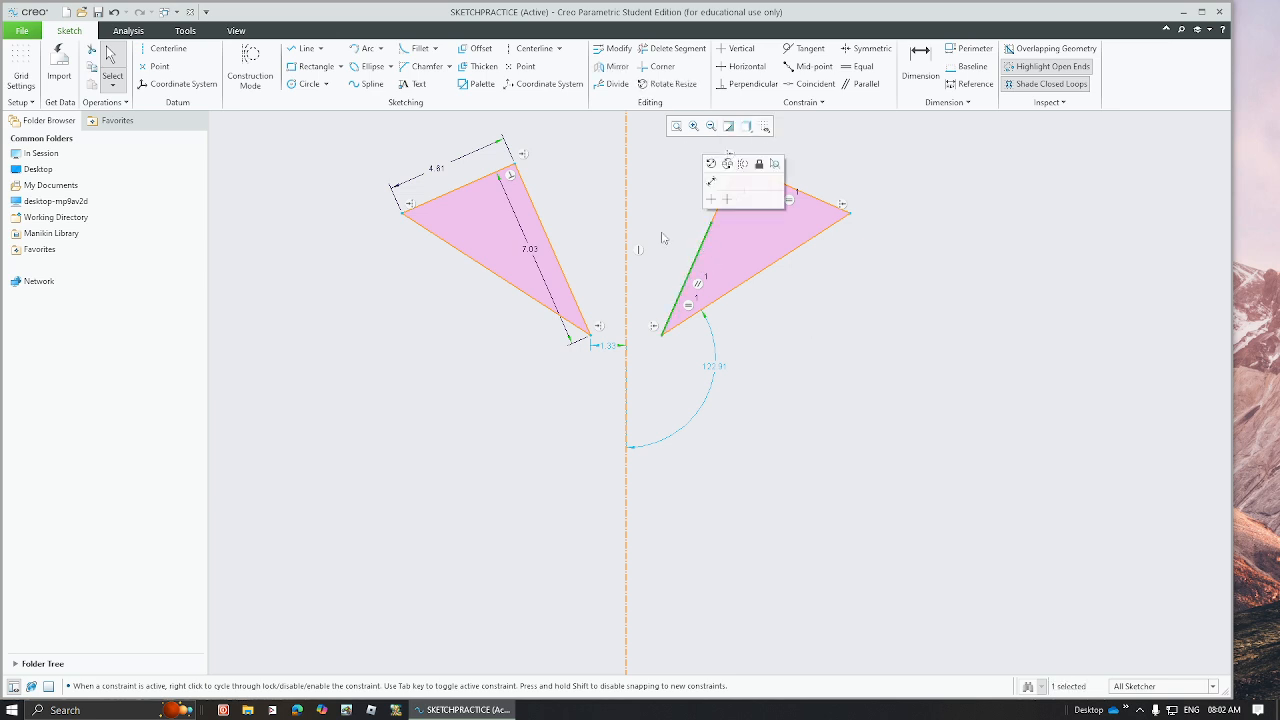
key(Delete)
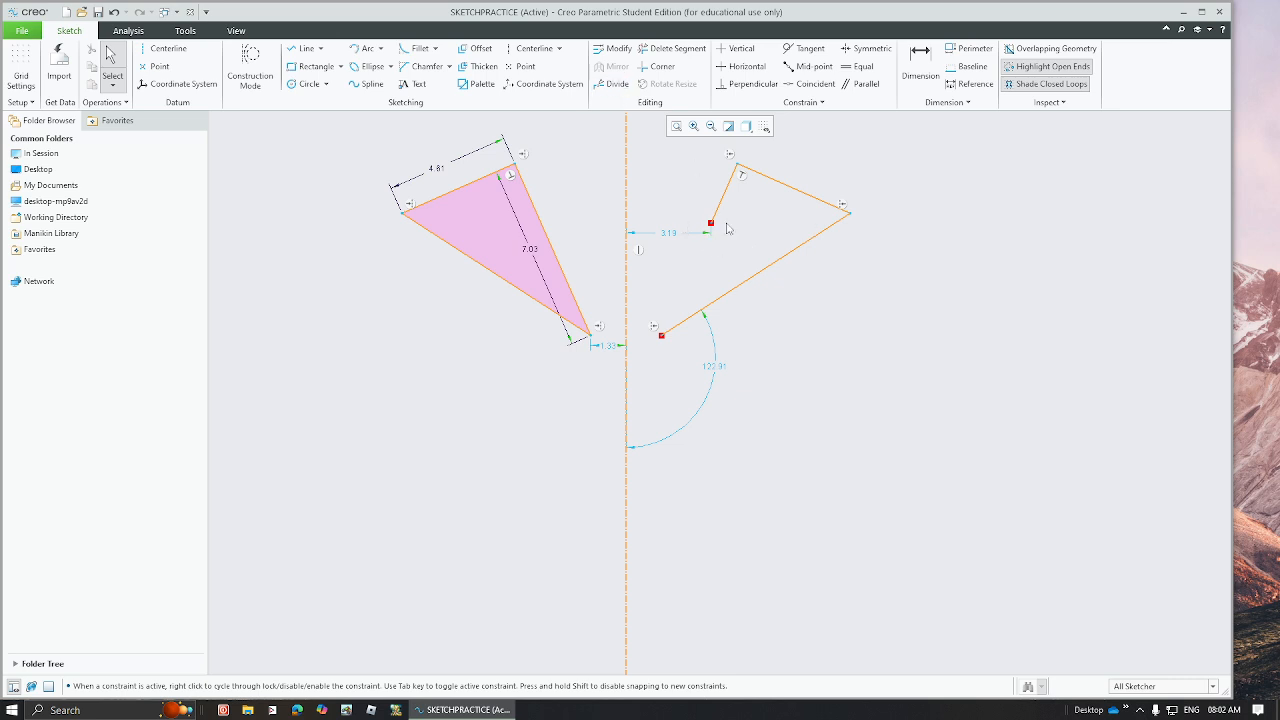
key(ctrl+z)
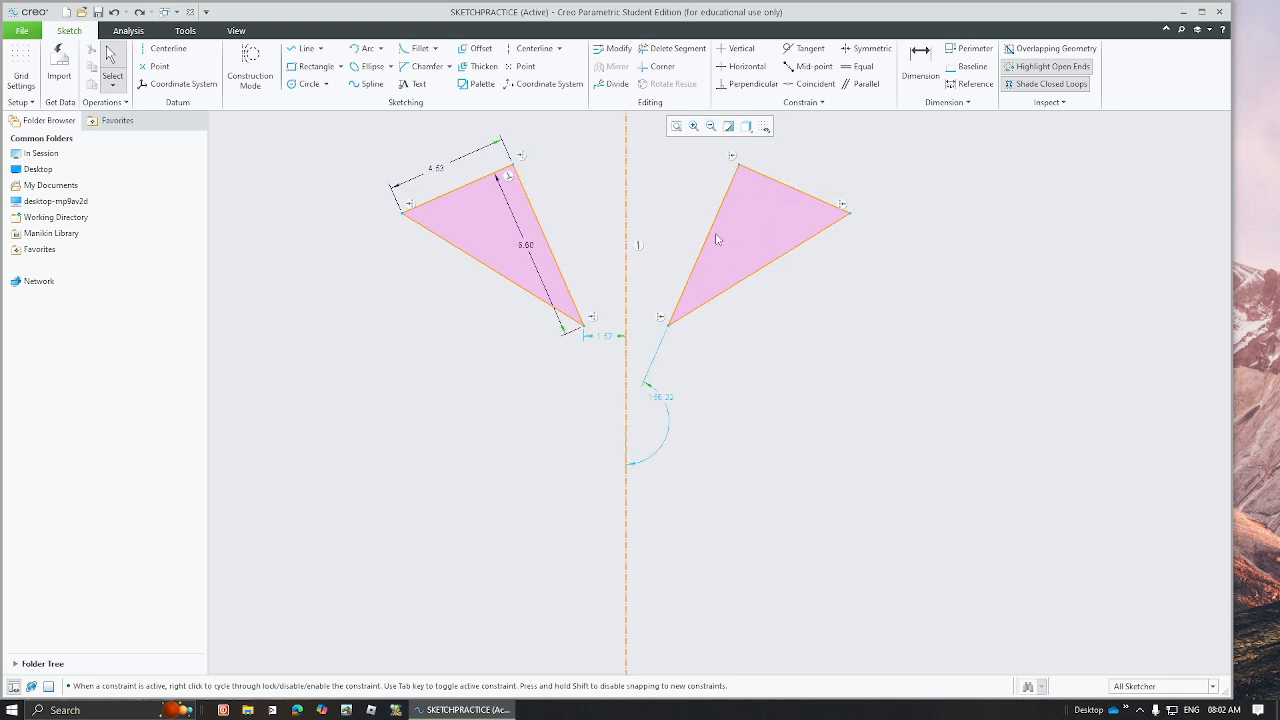
- Draw a slanted line across the right triangle's inner side and trim away the side's upper part with Delete Segment
key(l)
click(752, 240)
middle_click(753, 236)
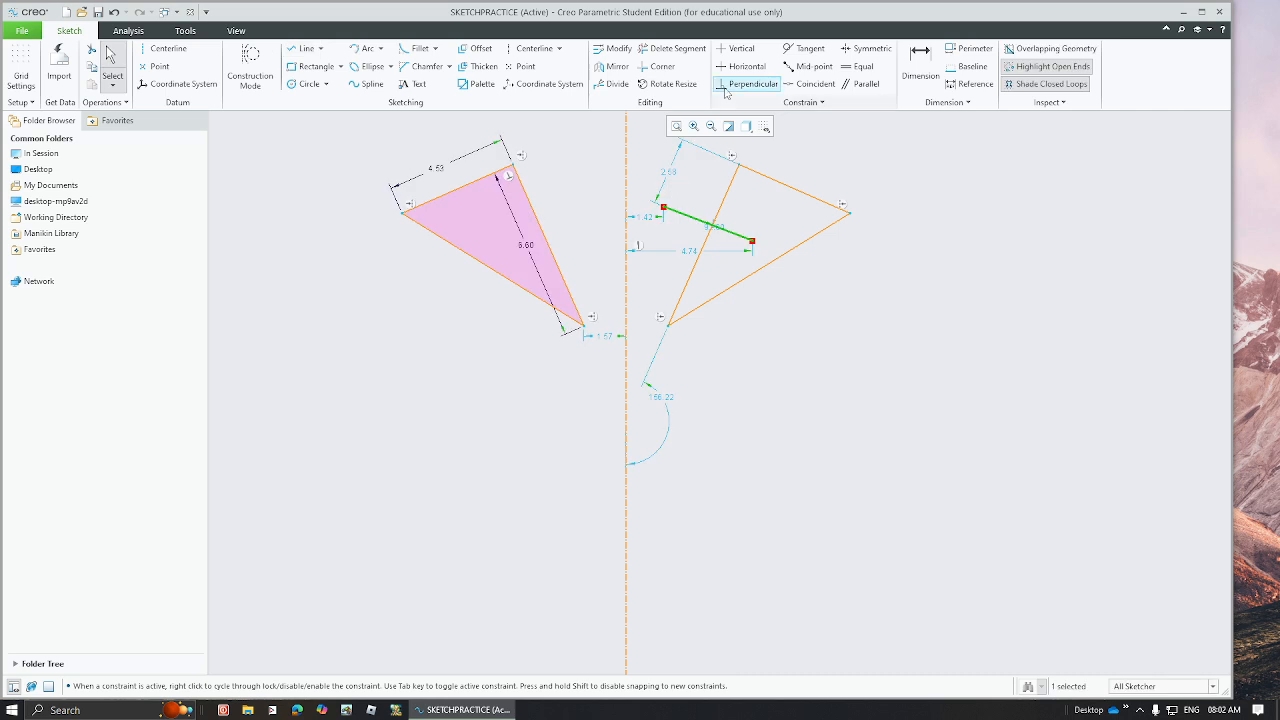
click(672, 48)
drag(710, 179, 760, 217)
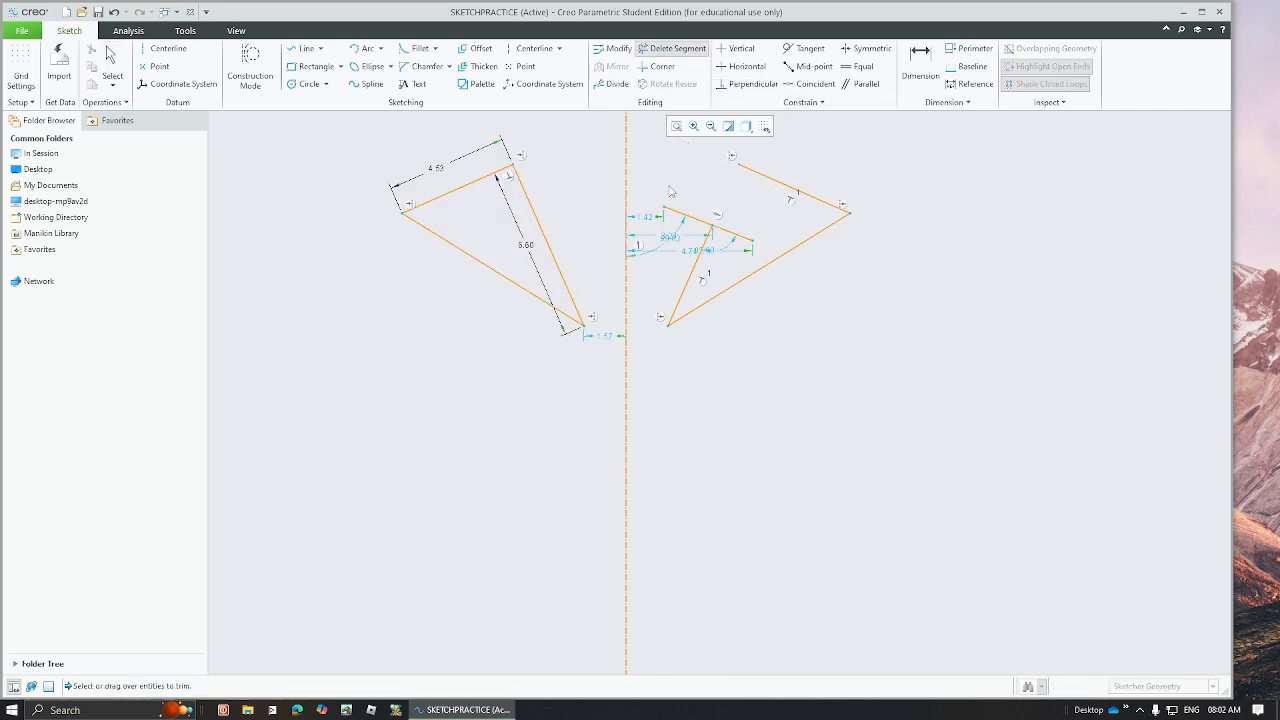
middle_click(671, 191)
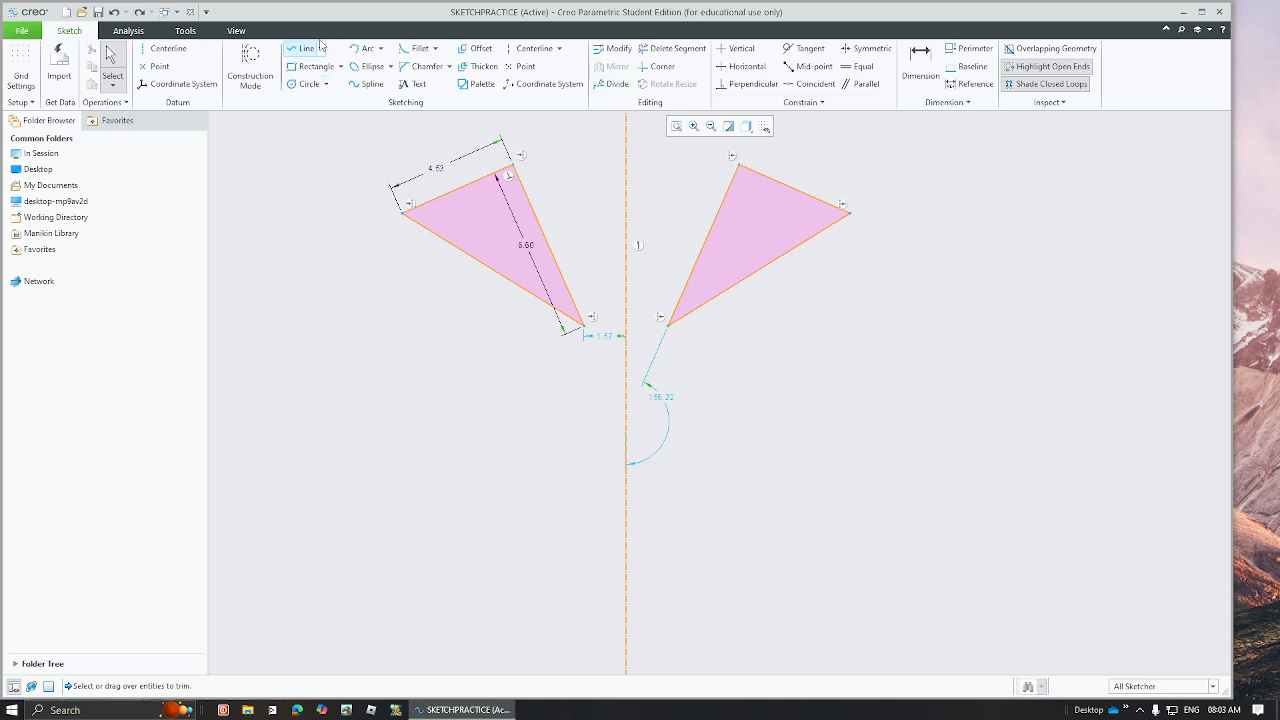
- Clear the whole sketch by deleting both triangles and the vertical centerline
drag(338, 133, 920, 392)
key(Delete)
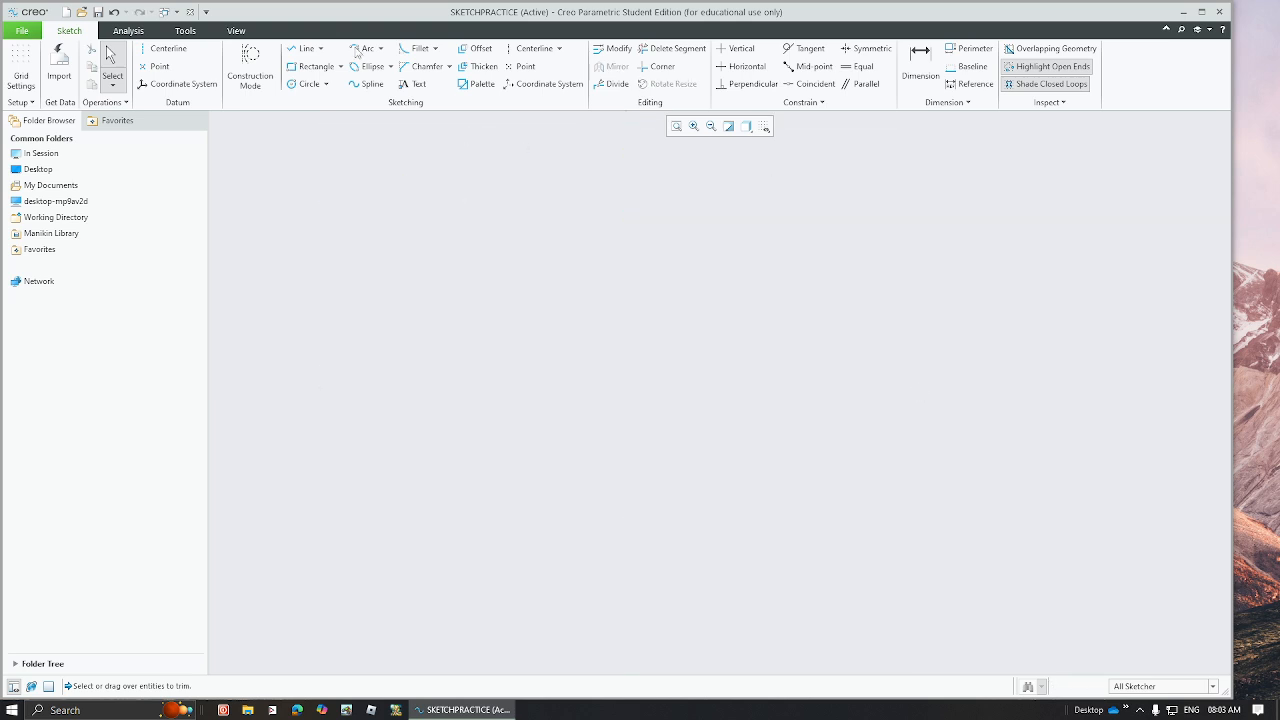
- Draw two separate circles side by side, about 4.62 and 5.55 in diameter, with centres about 10.16 apart horizontally
click(321, 49)
click(308, 84)
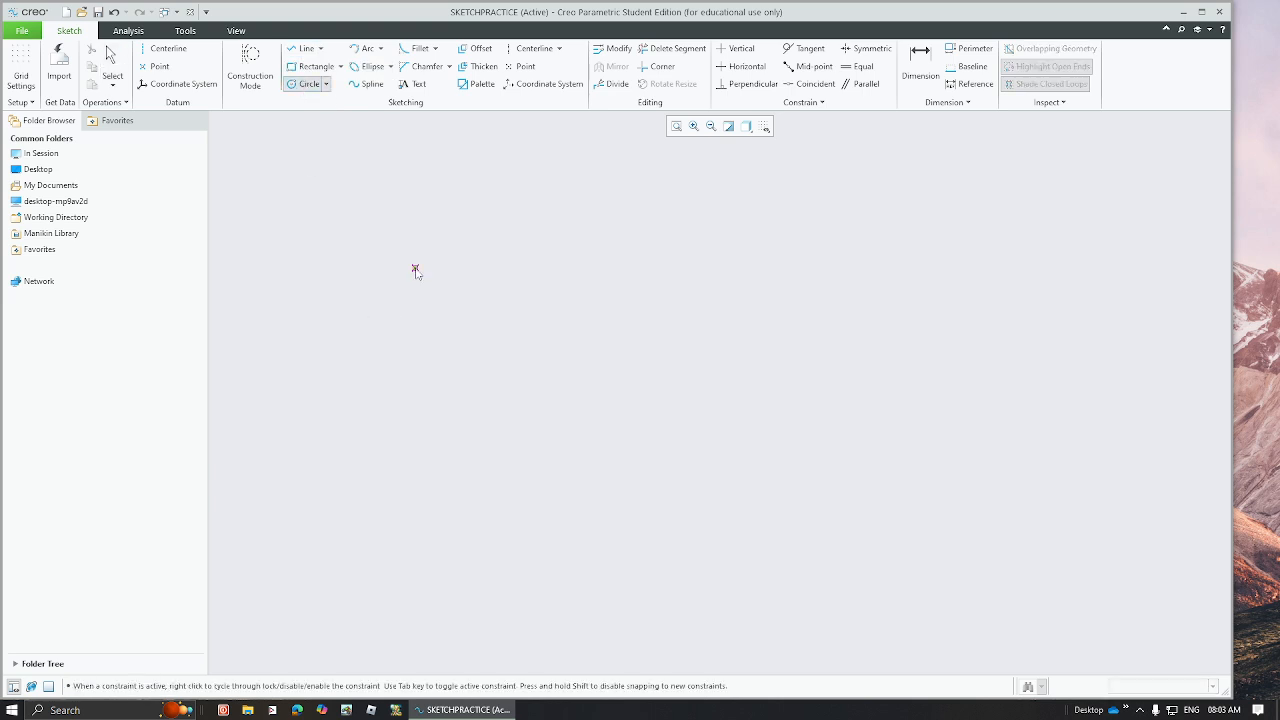
click(415, 268)
click(387, 326)
click(686, 291)
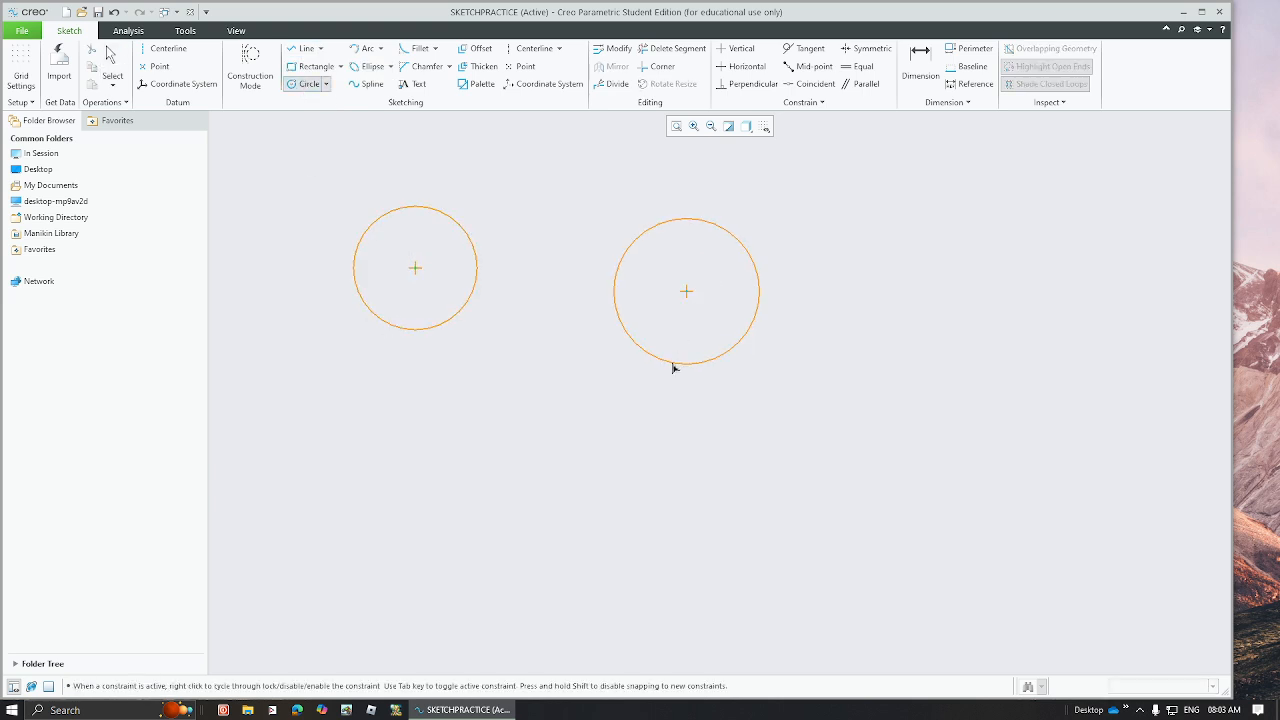
click(672, 368)
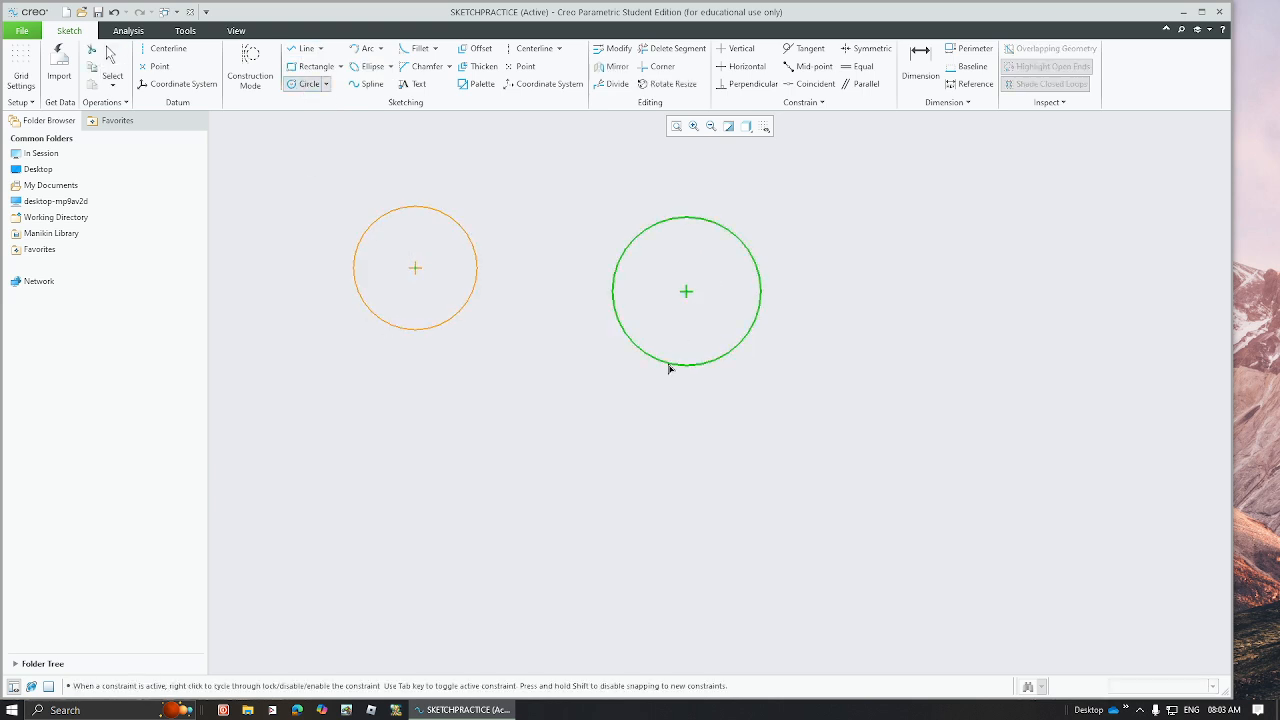
middle_click(505, 318)
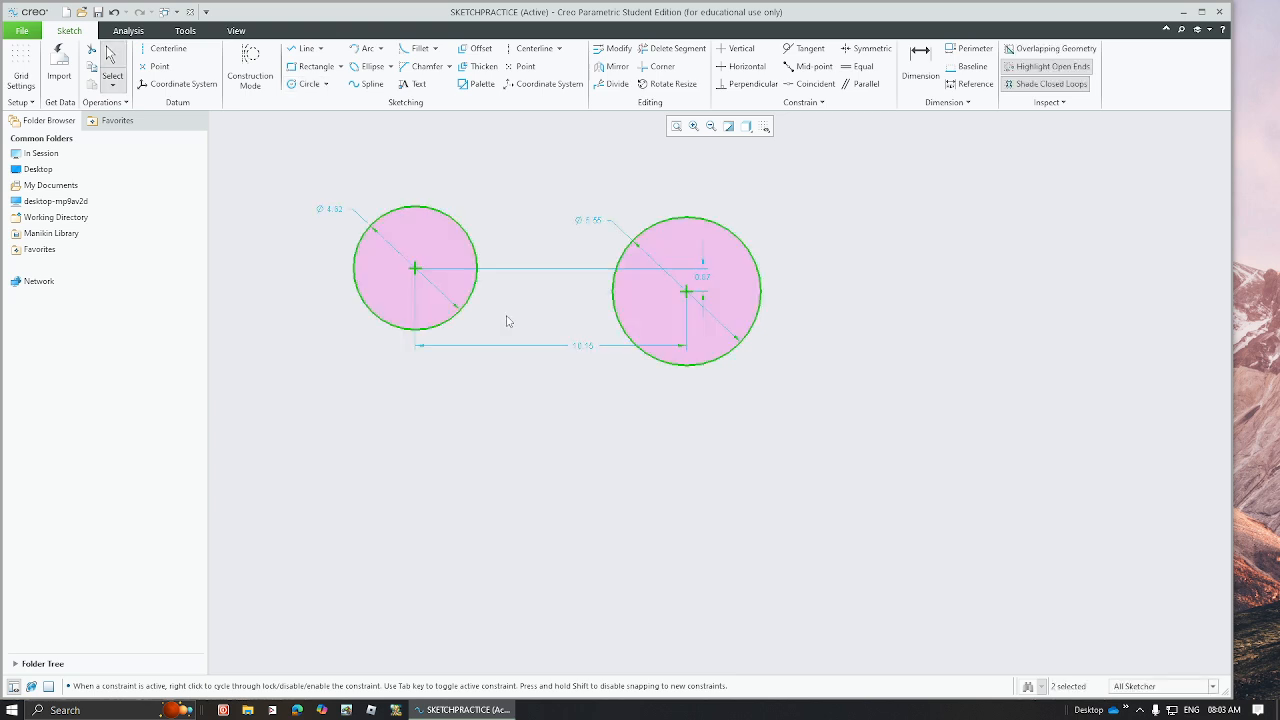
click(507, 321)
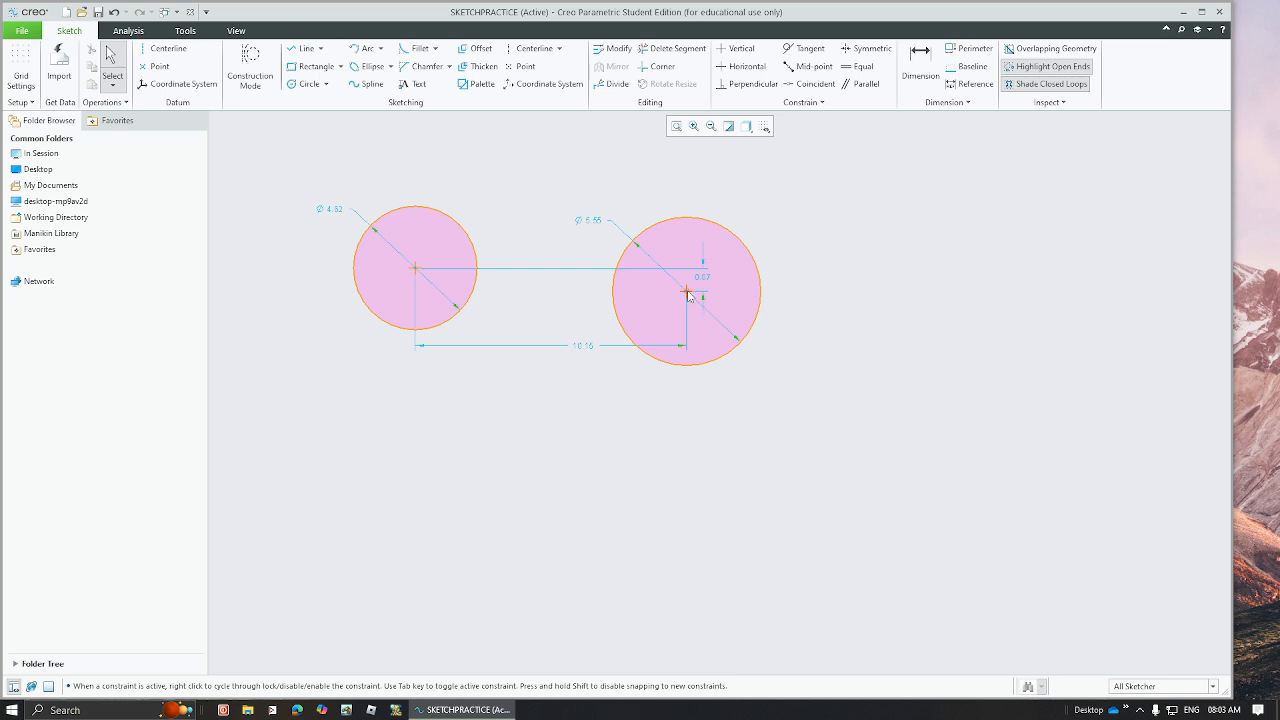
- Move the right circle until the centres are about 12.82 apart horizontally and align both centres with a Horizontal constraint
drag(687, 291, 758, 385)
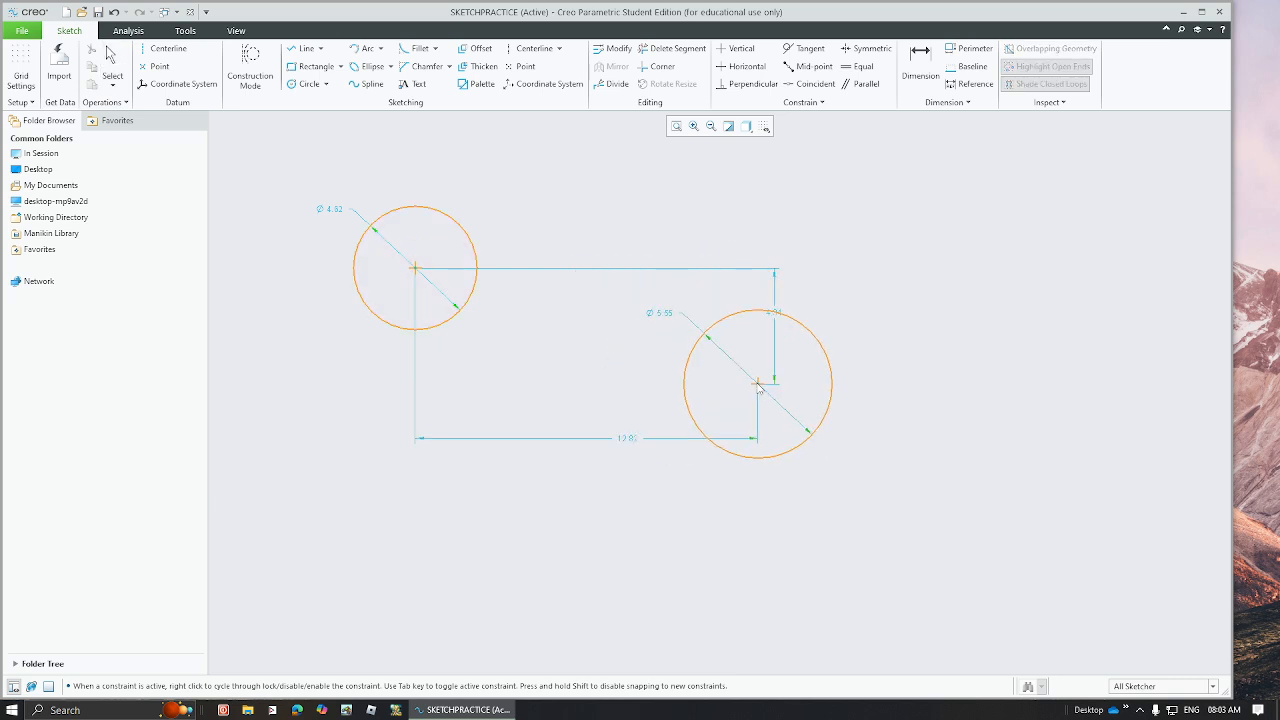
click(741, 66)
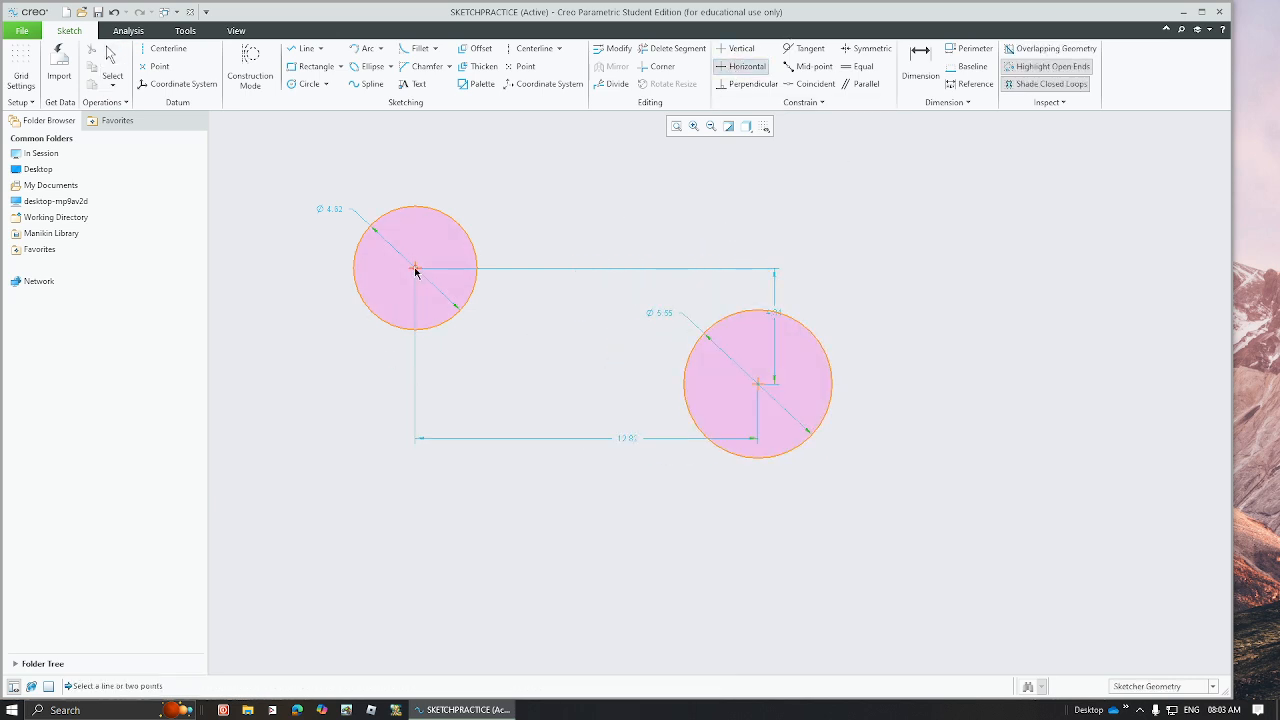
click(415, 270)
click(758, 385)
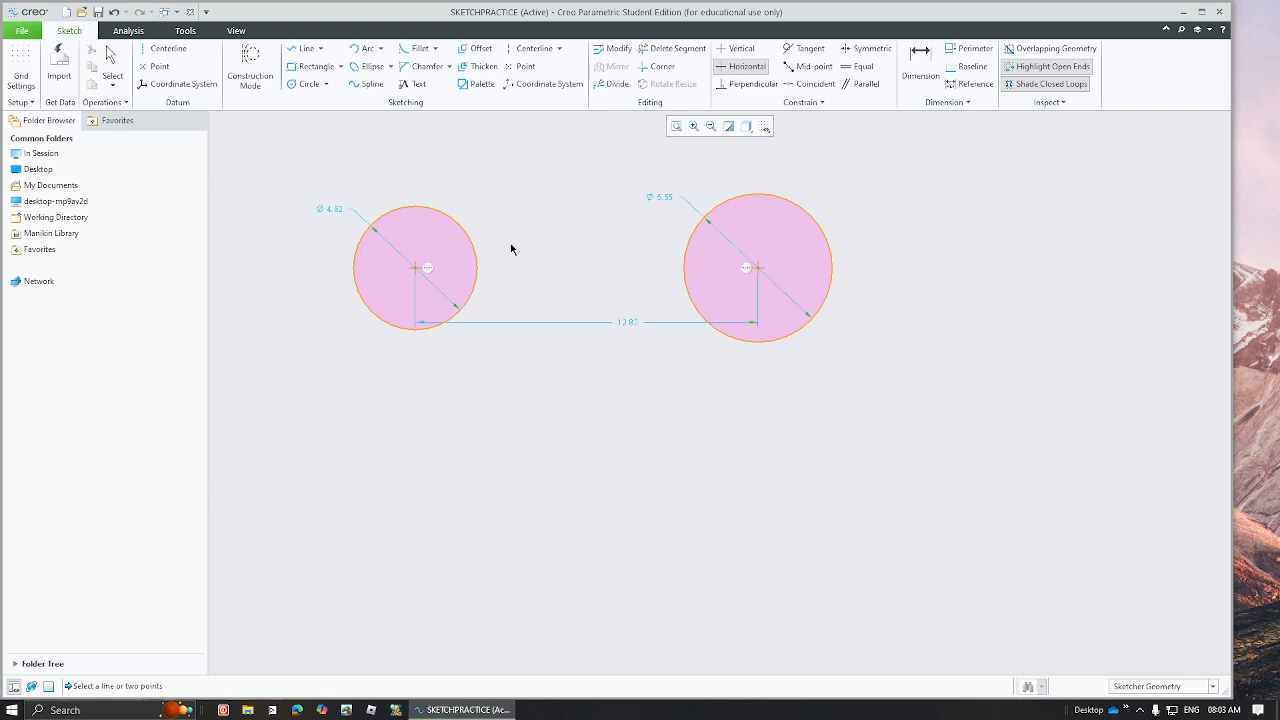
middle_click(593, 312)
click(428, 268)
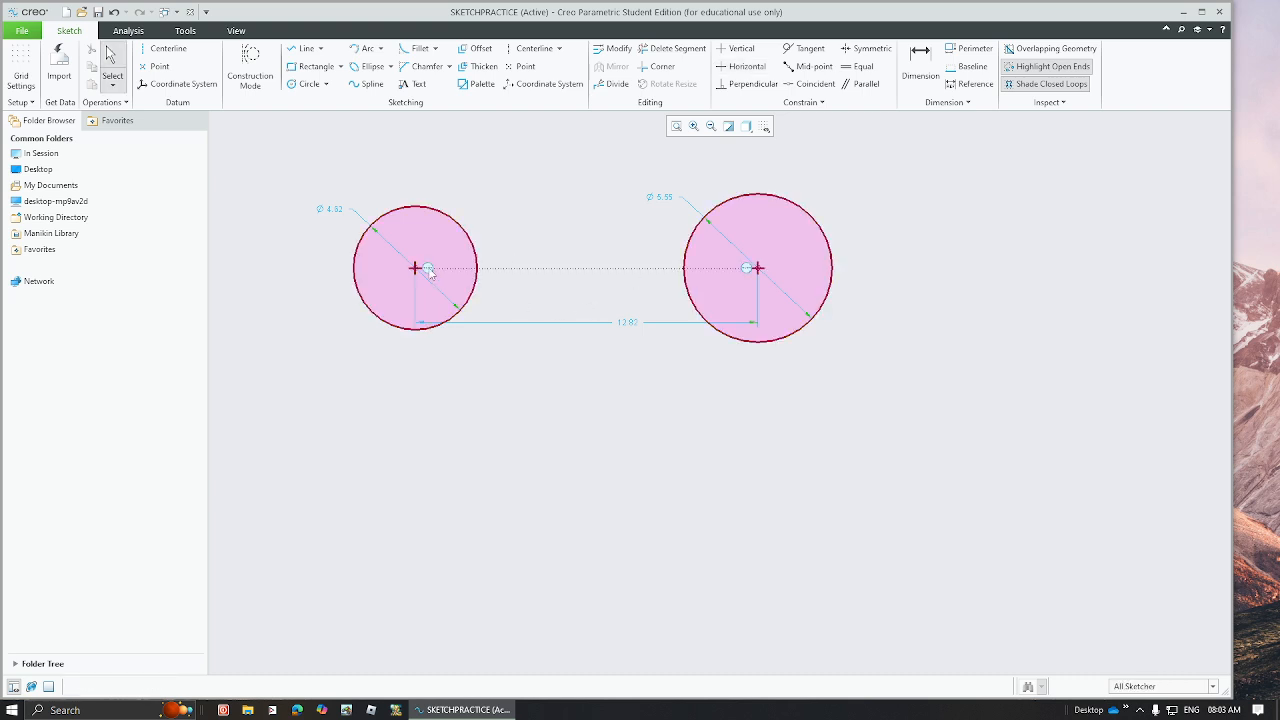
click(596, 303)
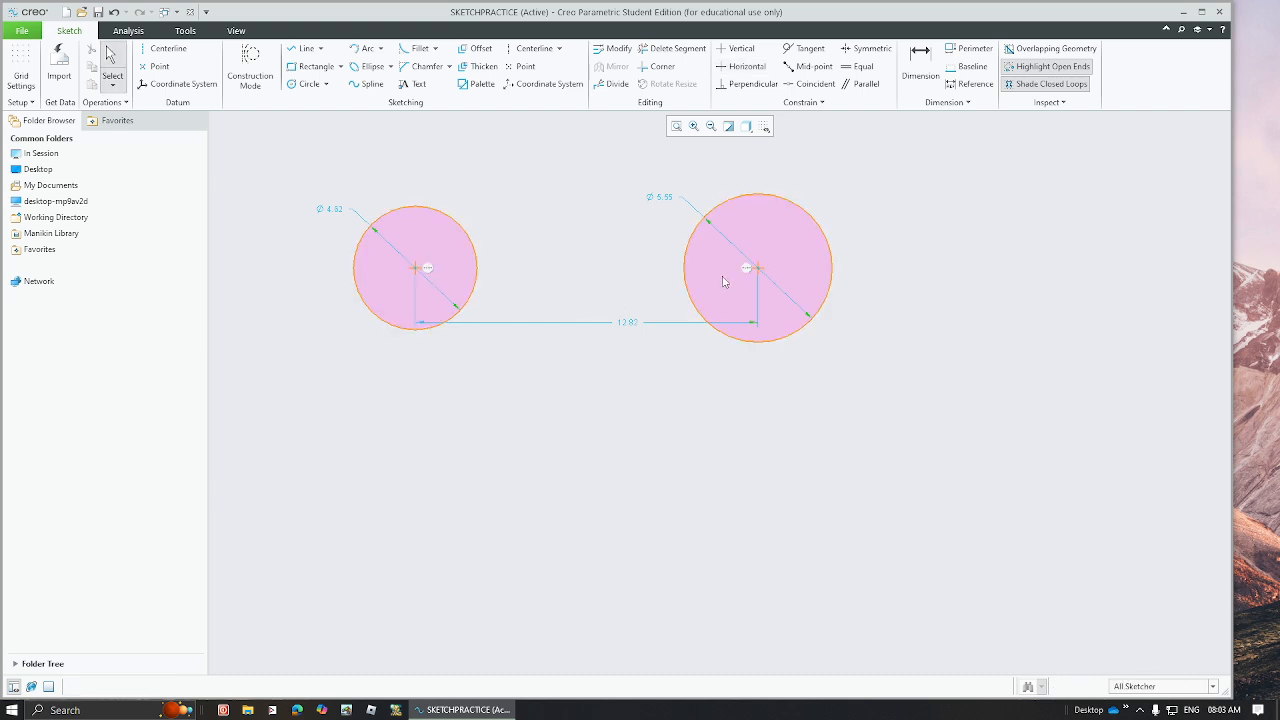
- Make the two circles the same size with an Equal constraint
click(858, 66)
click(465, 222)
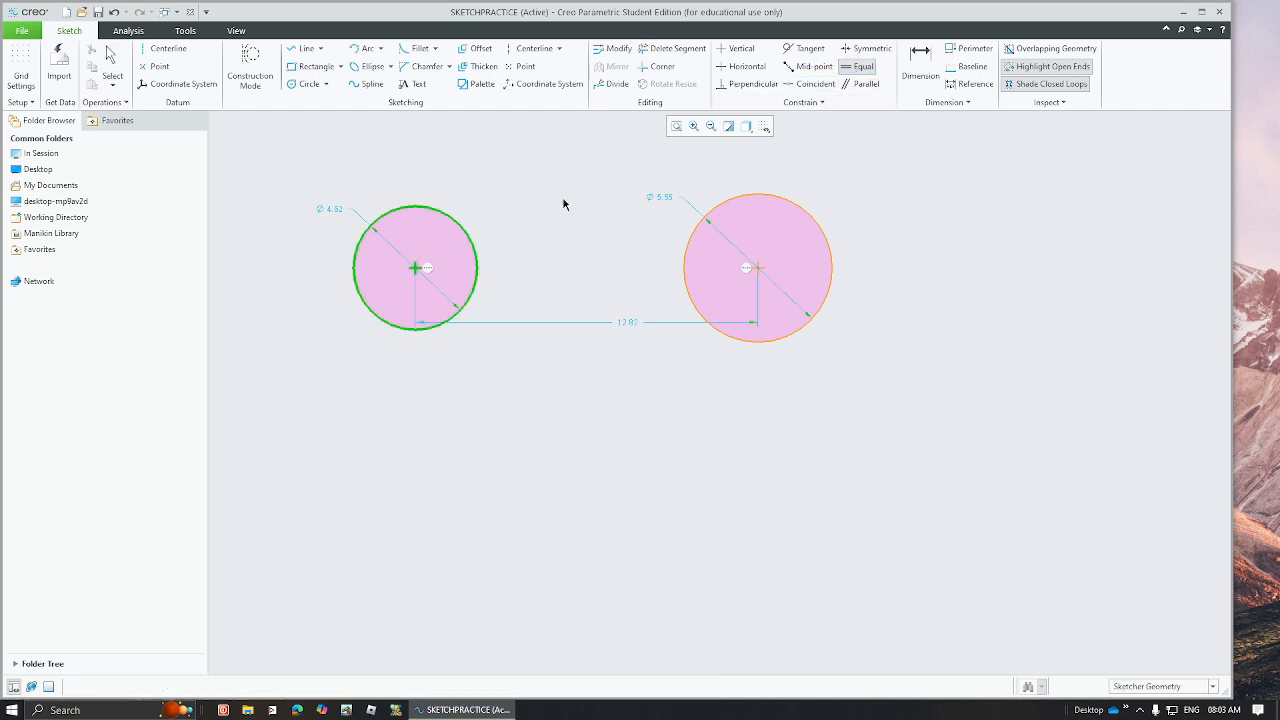
click(718, 206)
middle_click(598, 212)
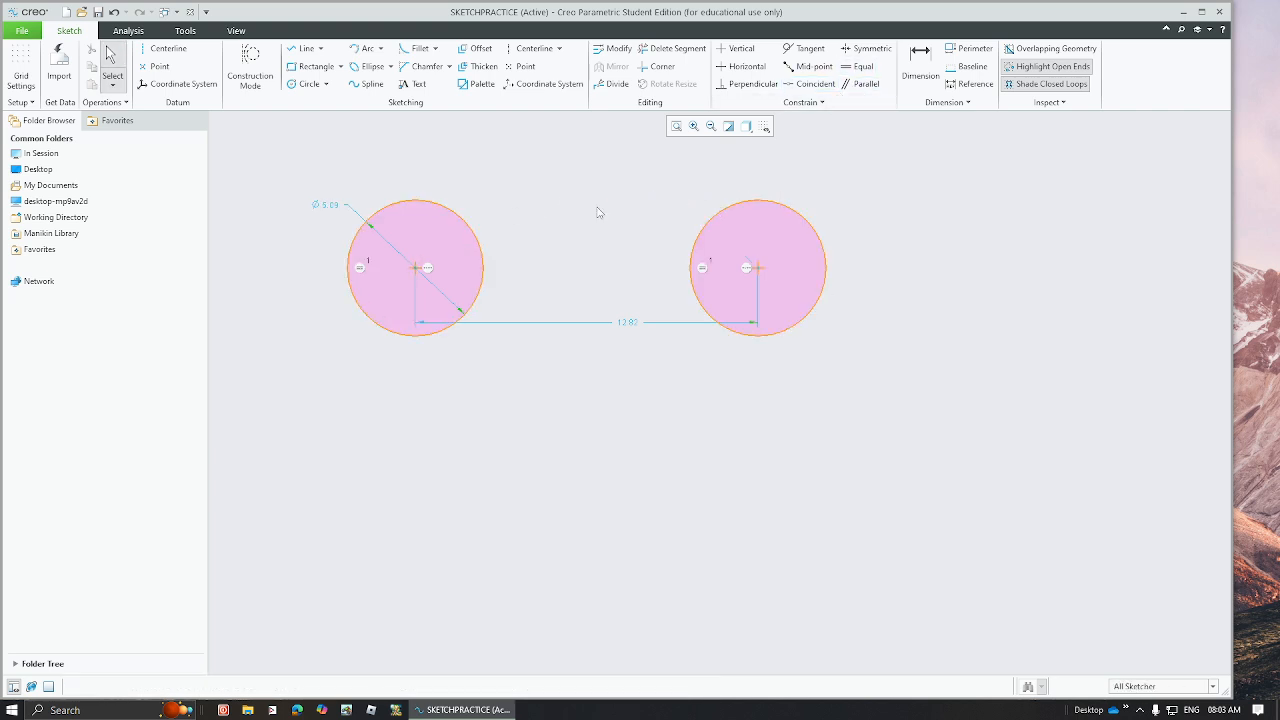
click(362, 269)
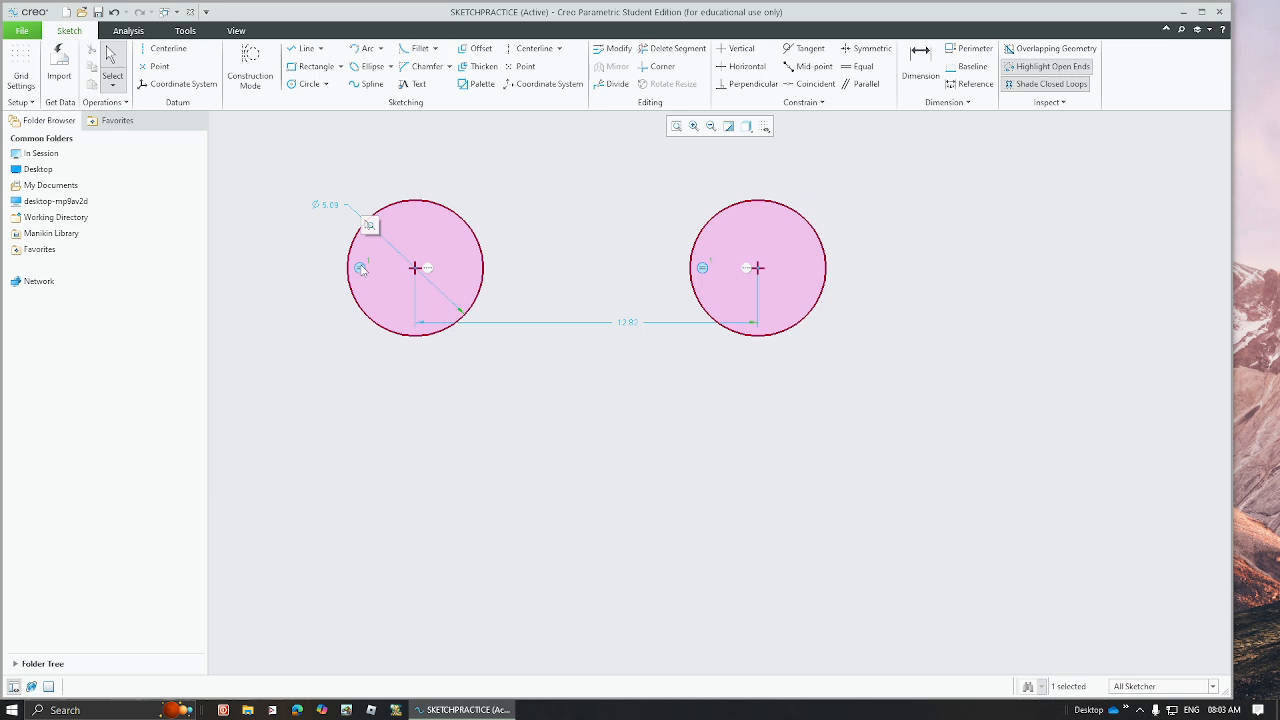
- Set the left circle's diameter to 6
double_click(330, 205)
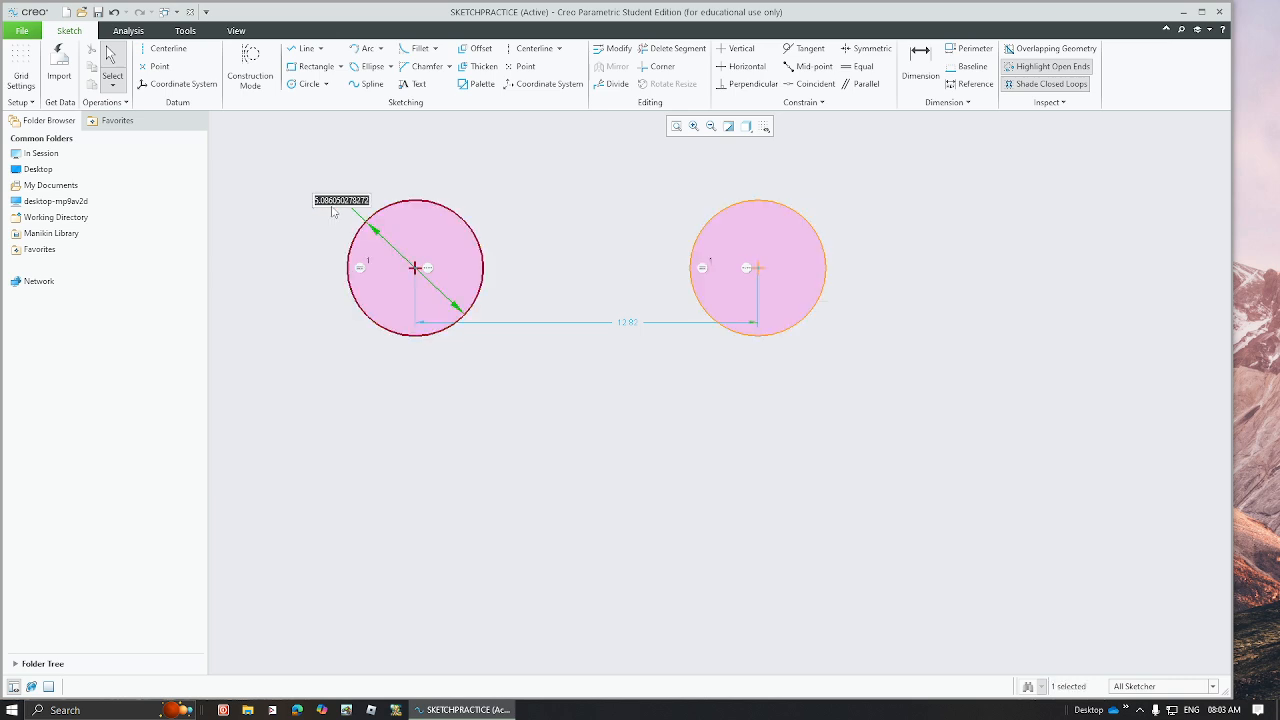
text(6)
key(Return)
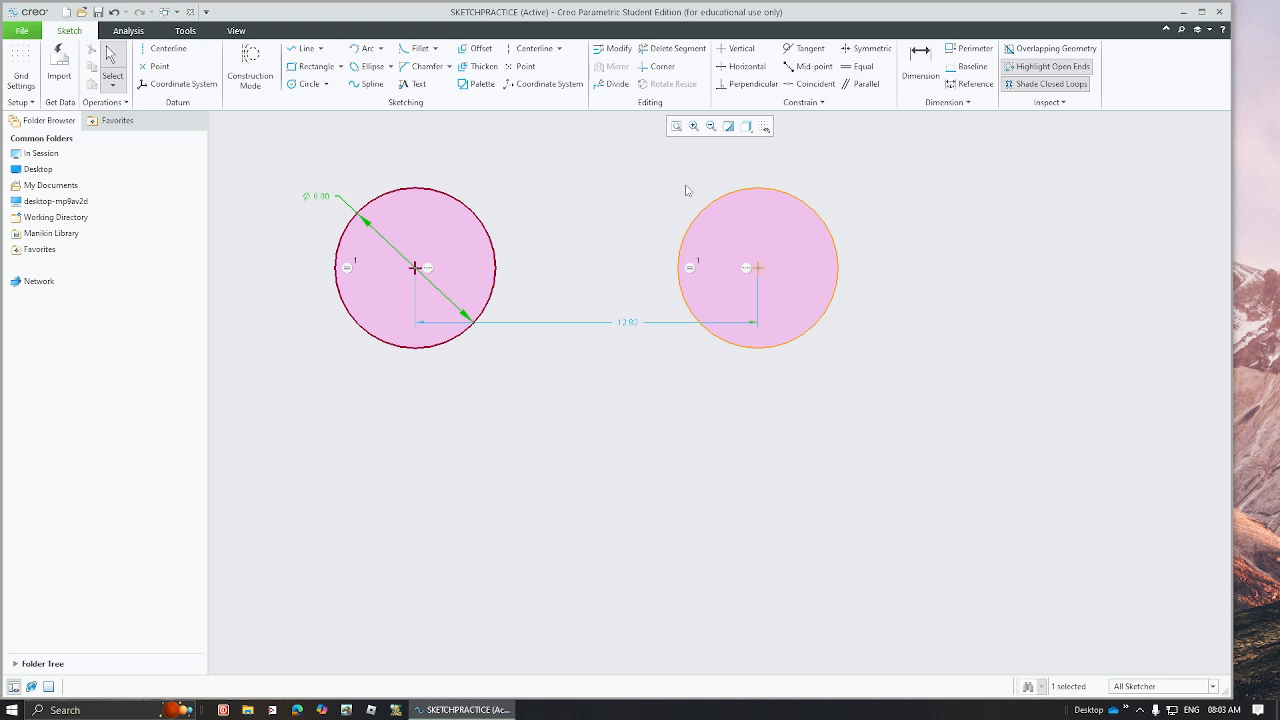
click(571, 190)
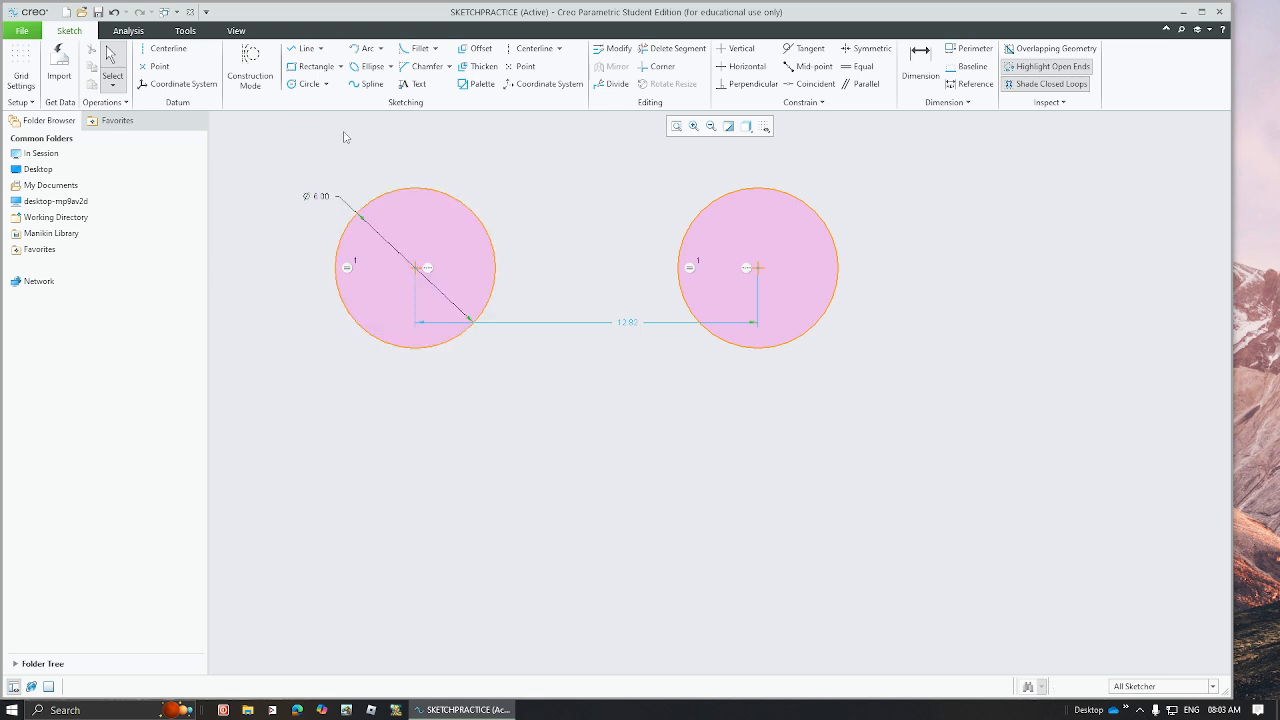
- Draw two crossing Line Tangent lines, each joining the top of one circle to the bottom of the other
click(320, 48)
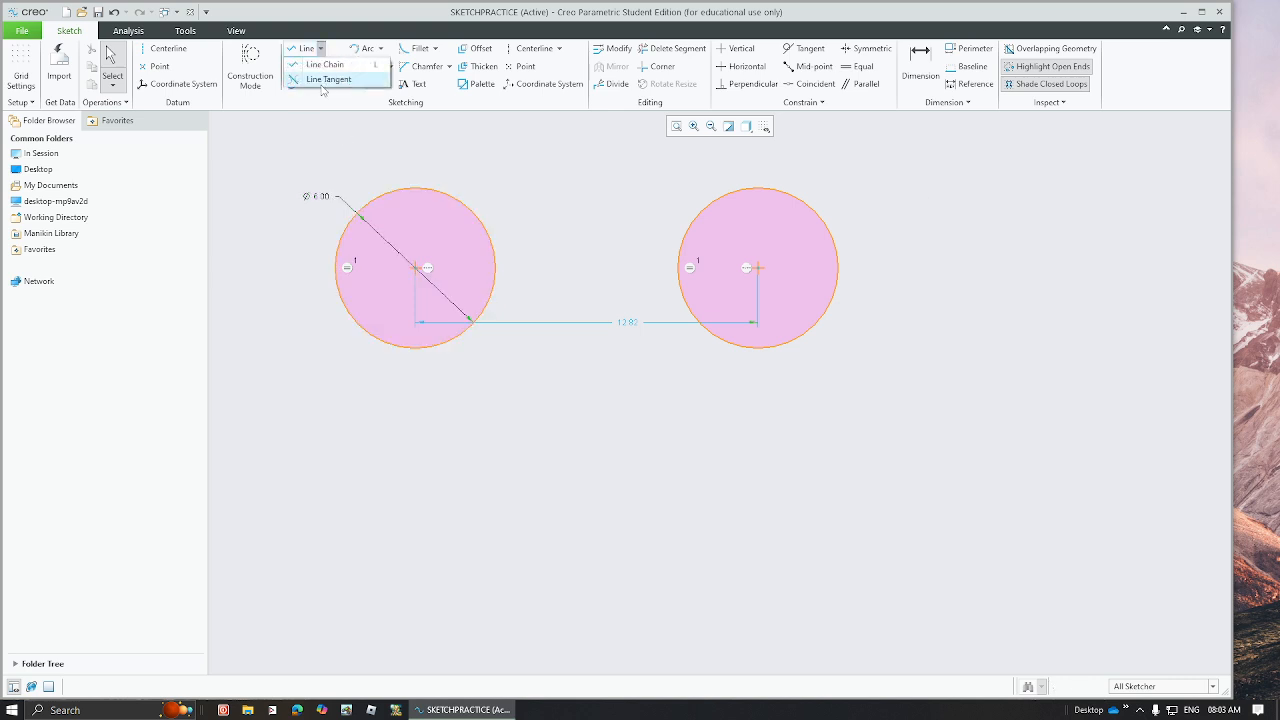
click(322, 82)
click(470, 205)
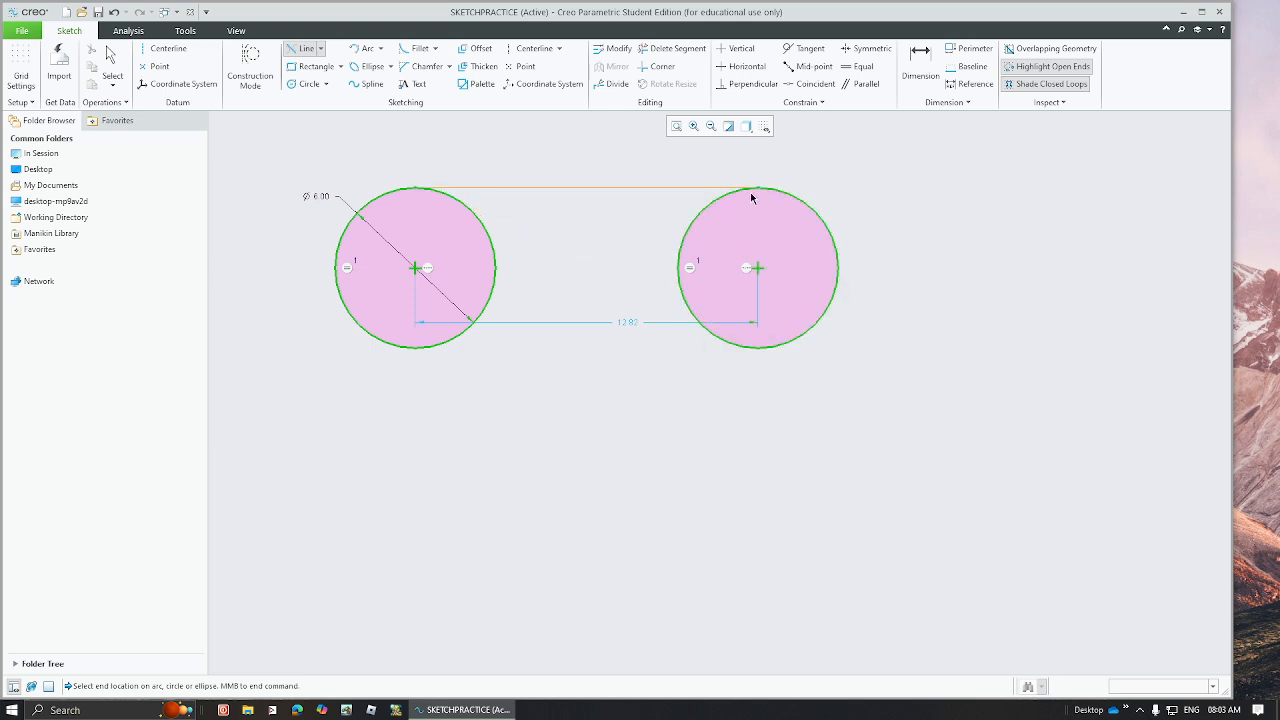
click(730, 347)
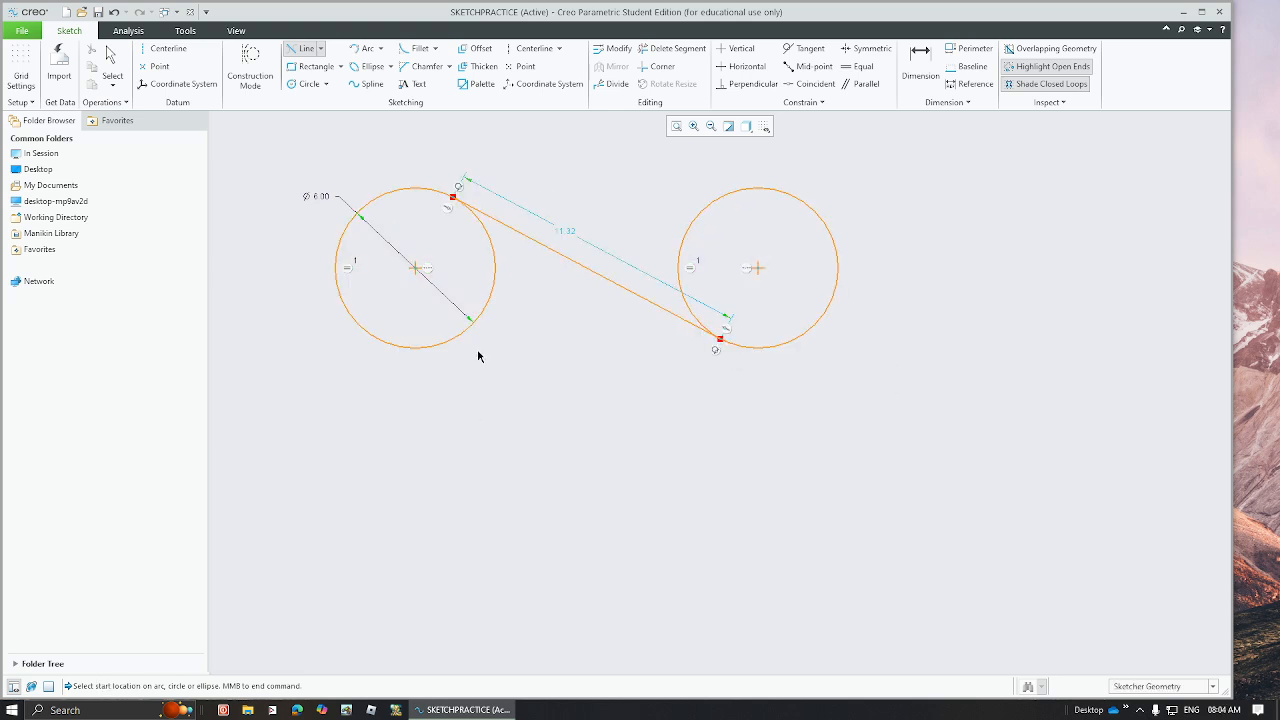
click(451, 344)
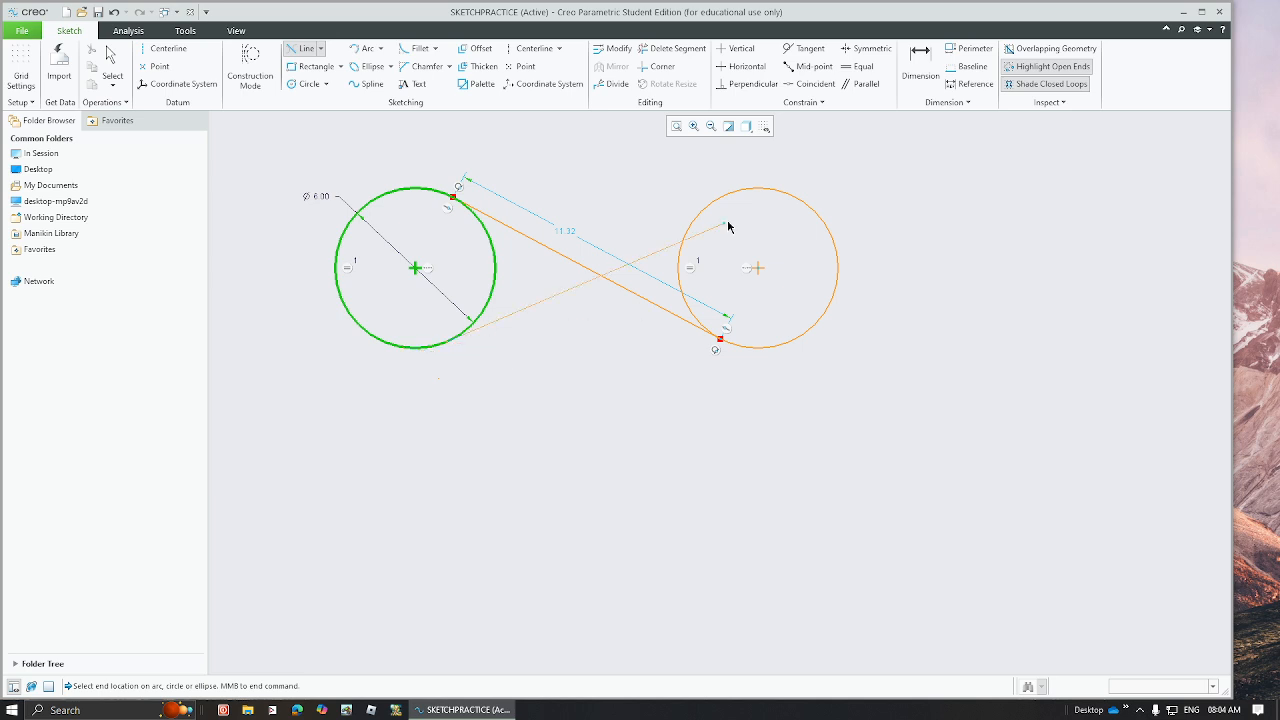
click(698, 208)
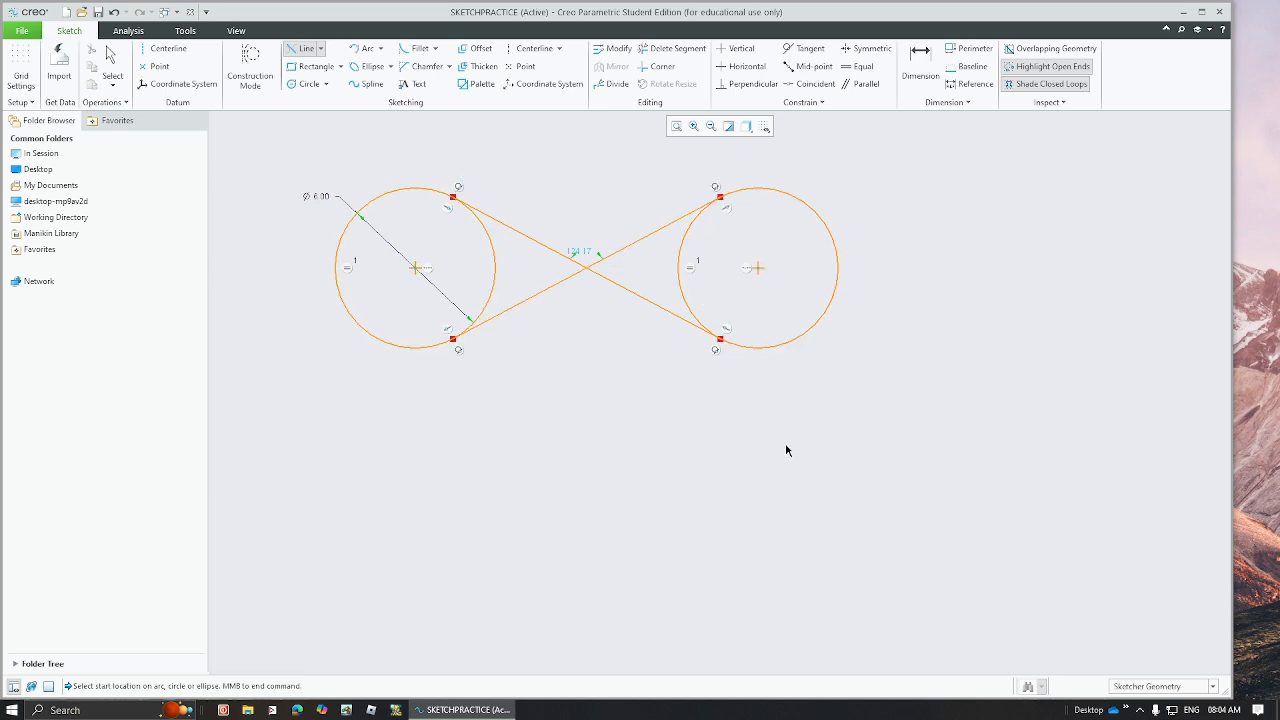
middle_click(668, 363)
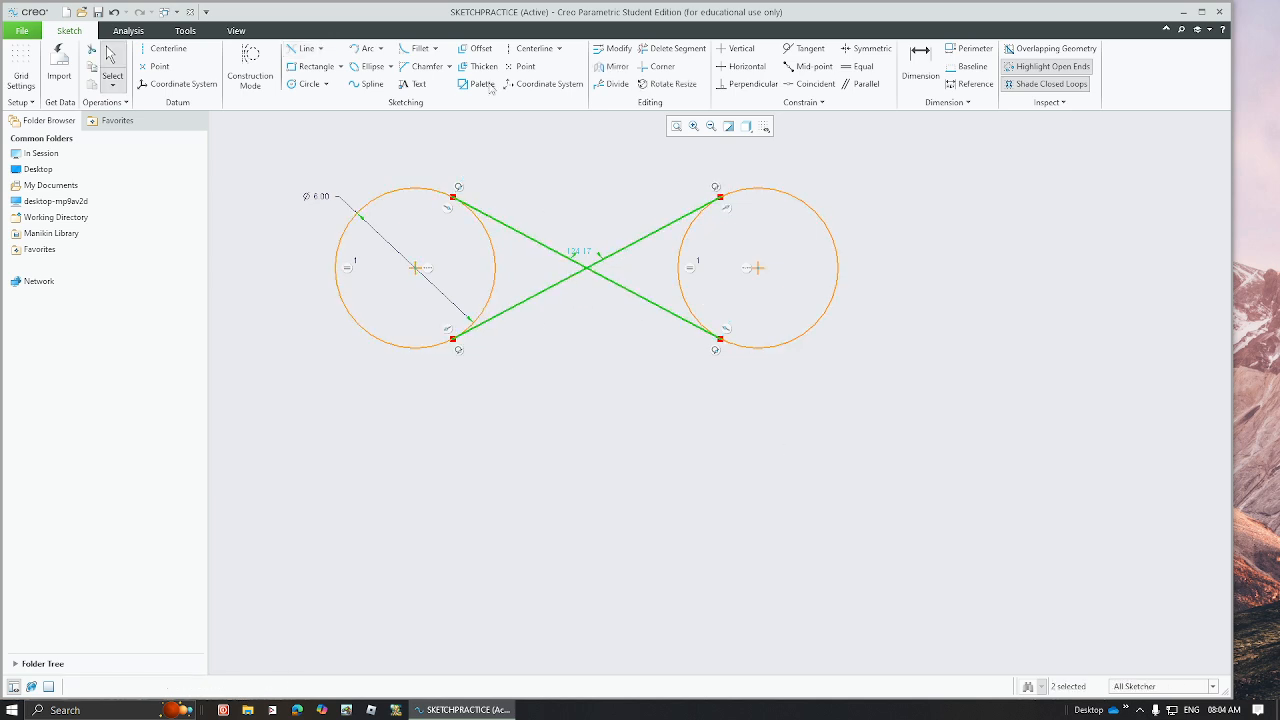
- Trim the inner arcs of both circles with Delete Segment to leave a figure-eight outline
click(672, 48)
click(494, 281)
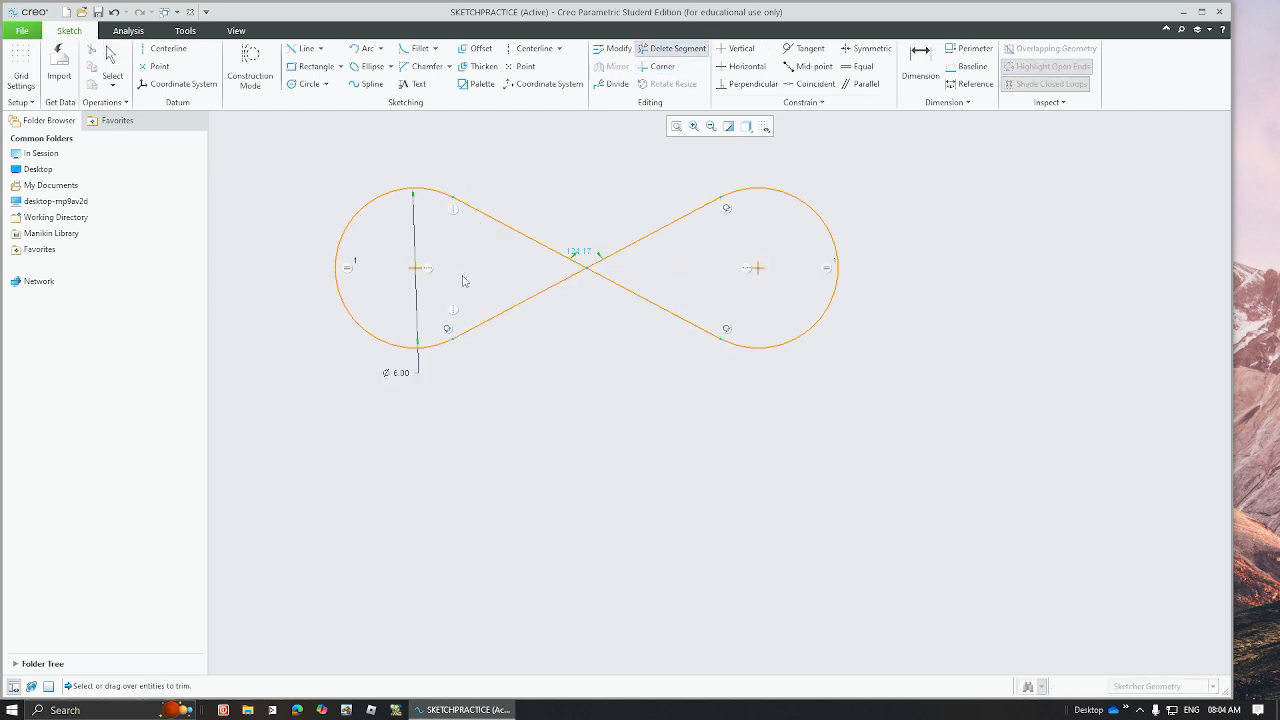
middle_click(458, 312)
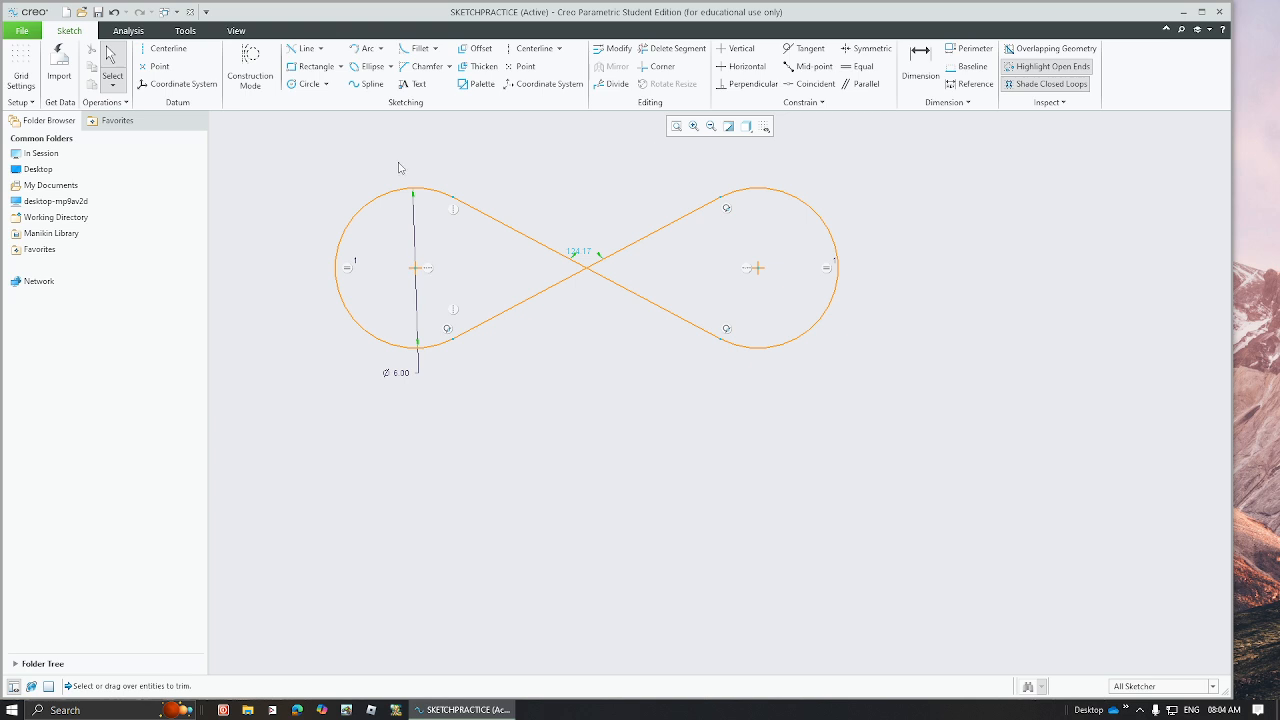
- Trim away the right half of the figure-eight with Delete Segment, leaving the left teardrop
click(655, 50)
mouse_move(641, 180)
mouse_down()
mouse_move(745, 150)
mouse_move(883, 274)
mouse_up()
middle_click(779, 316)
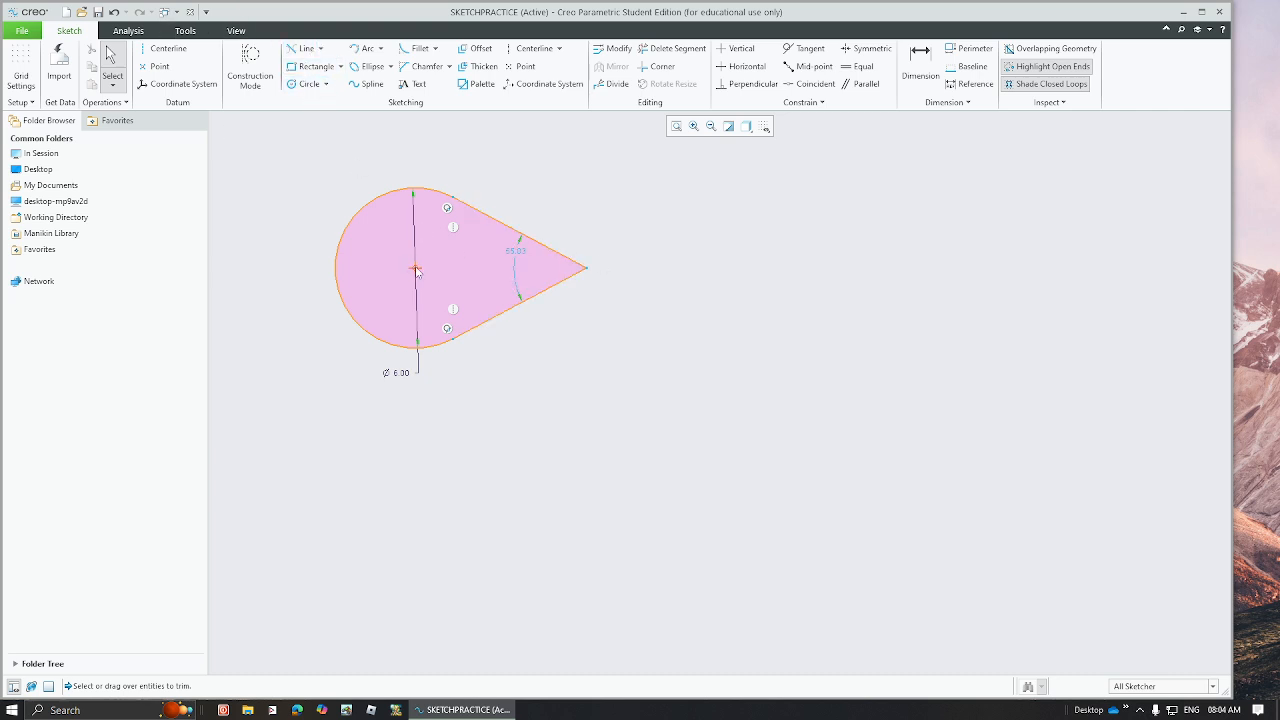
- Move the teardrop slightly by its arc's centre and delete its diameter dimension
drag(416, 269, 398, 278)
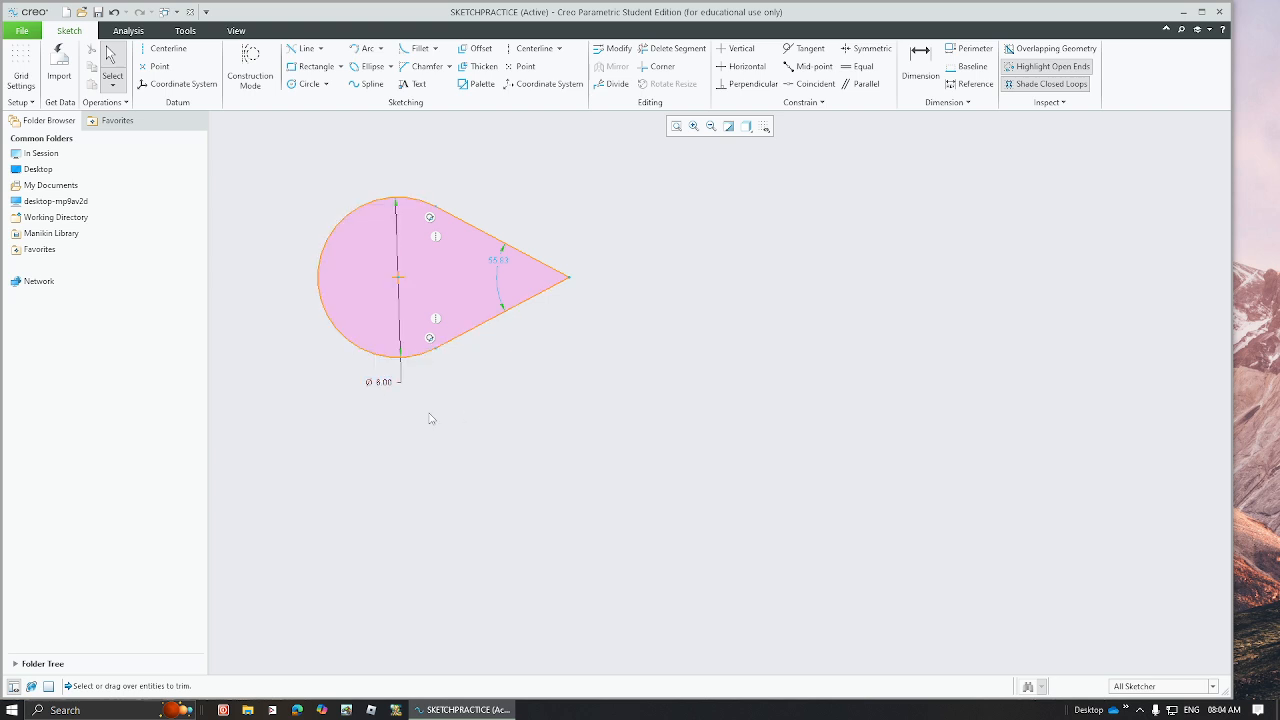
click(384, 383)
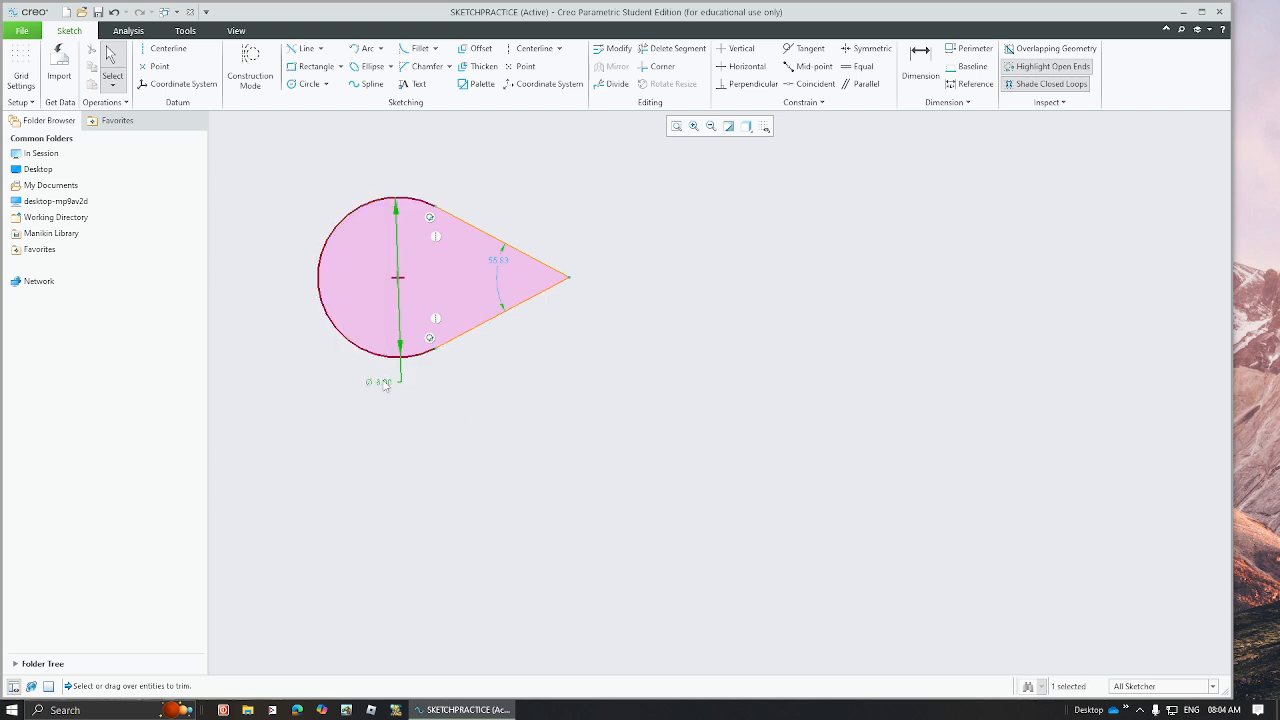
key(Delete)
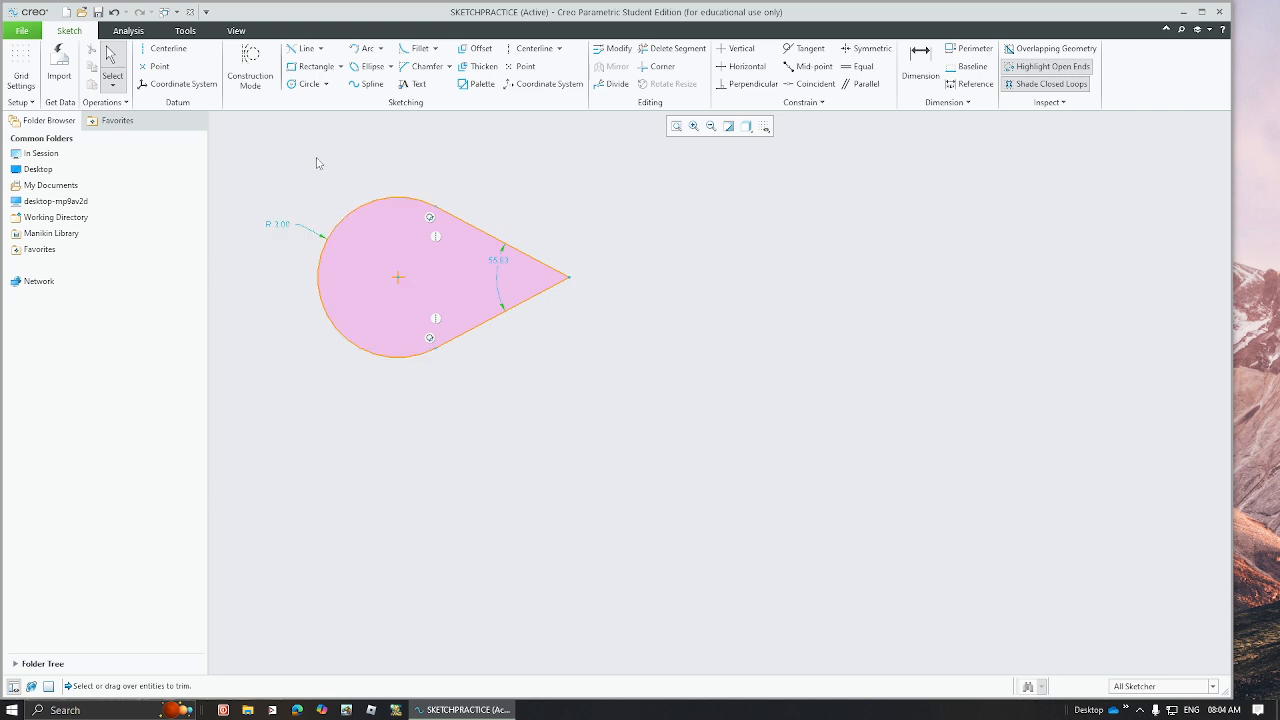
- Draw four circles concentric with the teardrop's arc: one about 2.35 in diameter inside it and three larger ones enclosing the teardrop
click(326, 84)
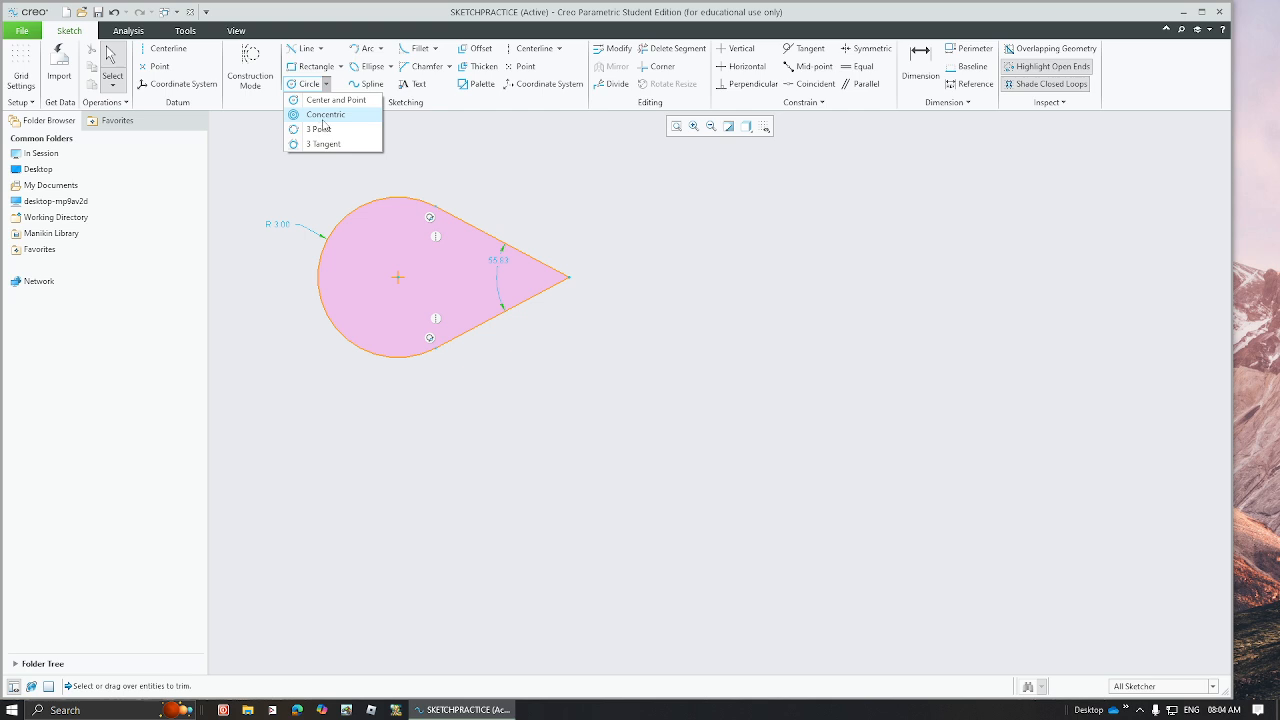
click(322, 118)
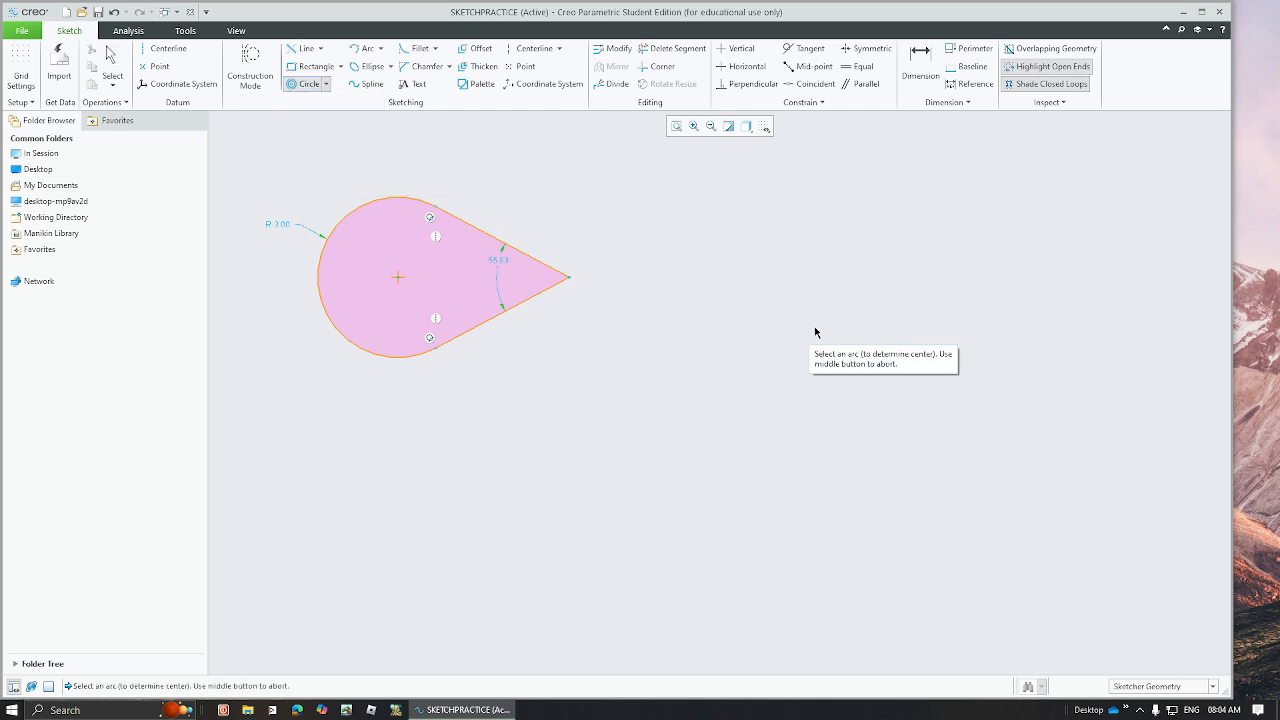
click(343, 225)
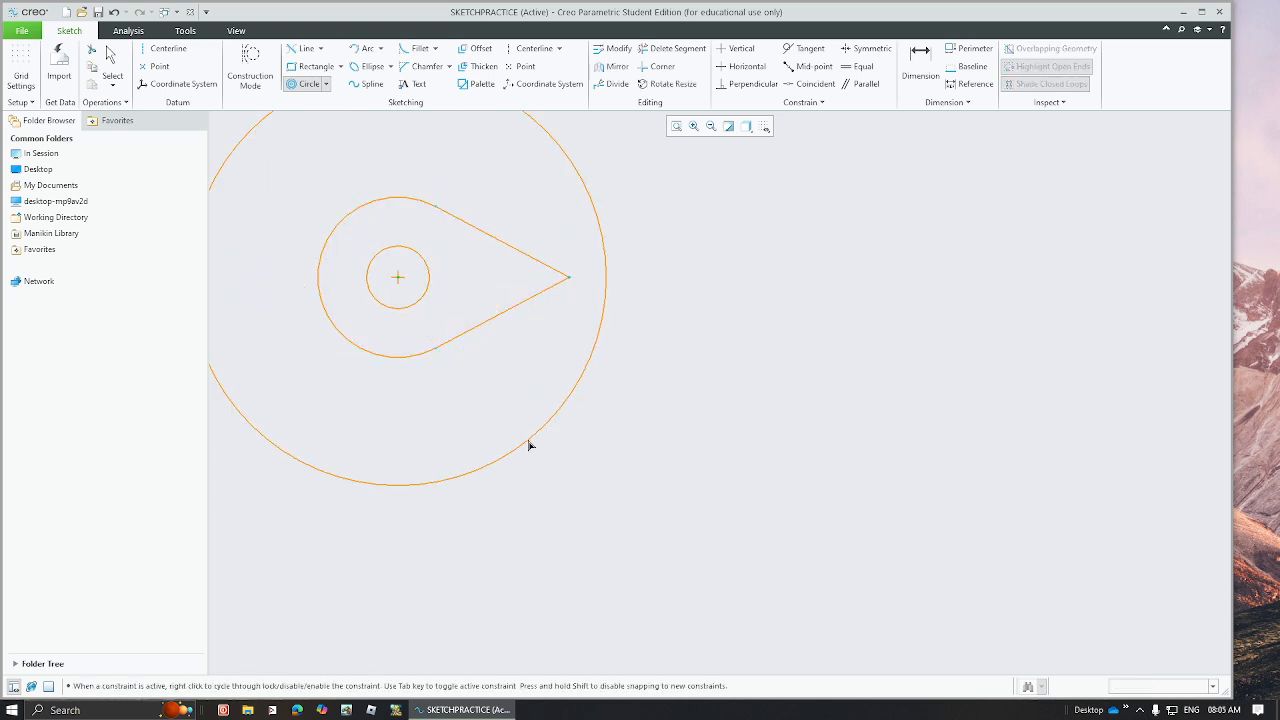
click(529, 443)
click(566, 470)
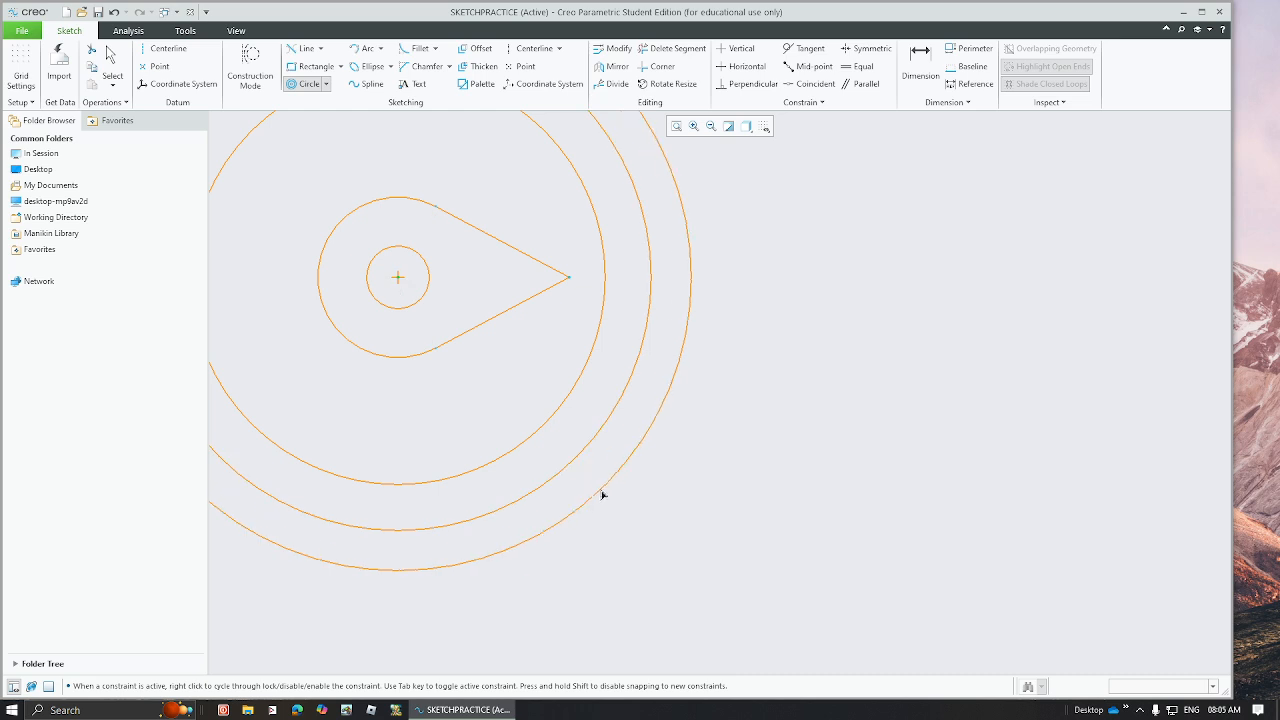
click(600, 491)
middle_click(741, 430)
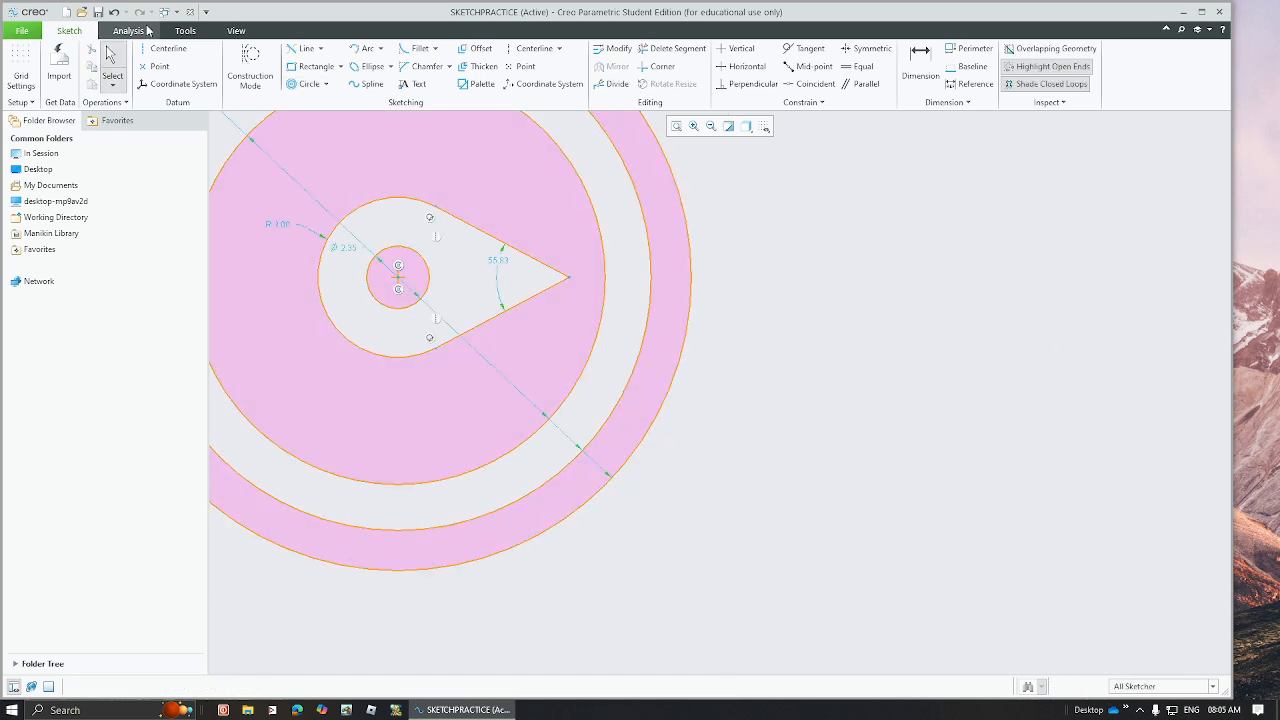
click(326, 85)
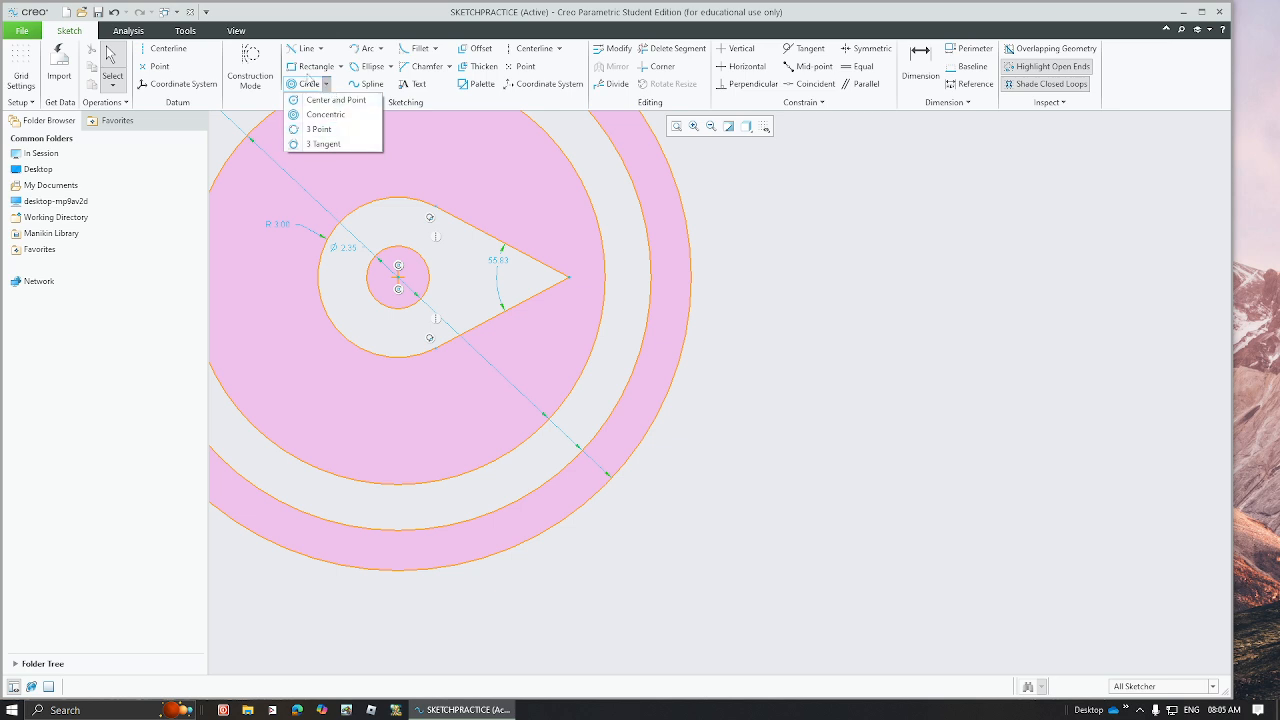
click(321, 71)
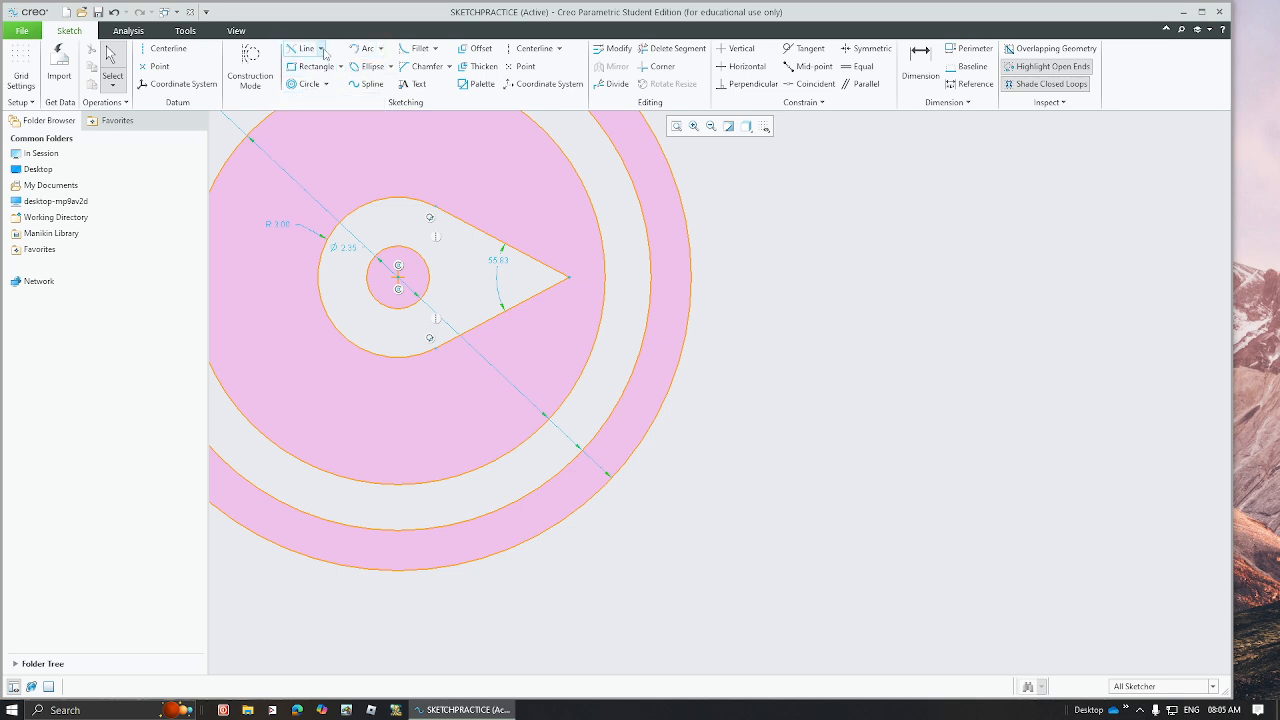
click(320, 49)
click(320, 61)
click(824, 358)
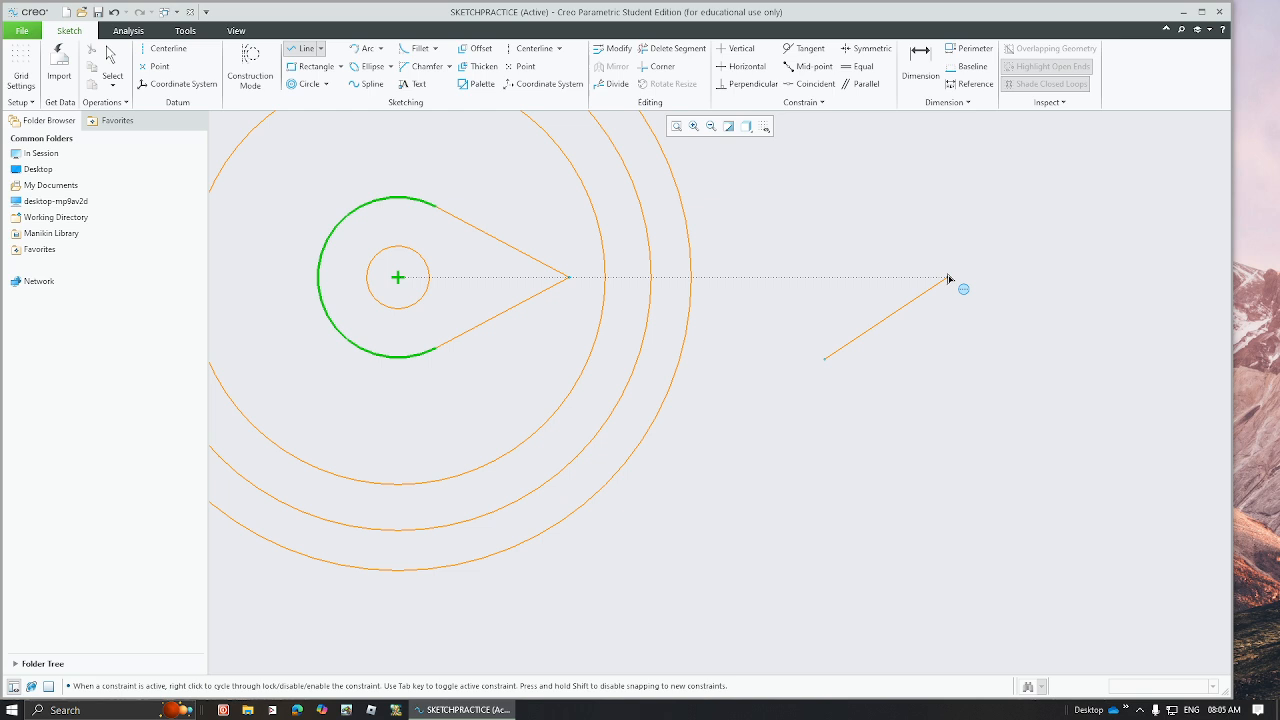
middle_click(730, 316)
middle_click(730, 316)
- Delete the teardrop's arc, leaving its two joined lines
click(435, 208)
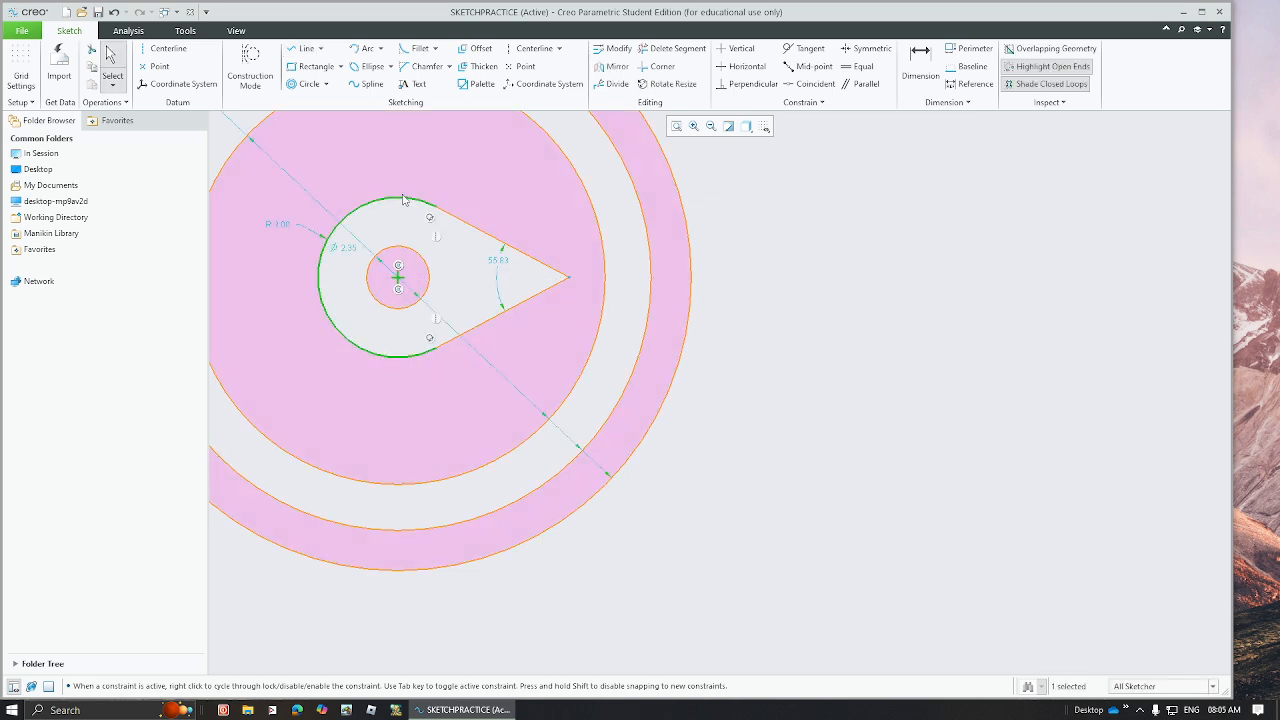
key(Delete)
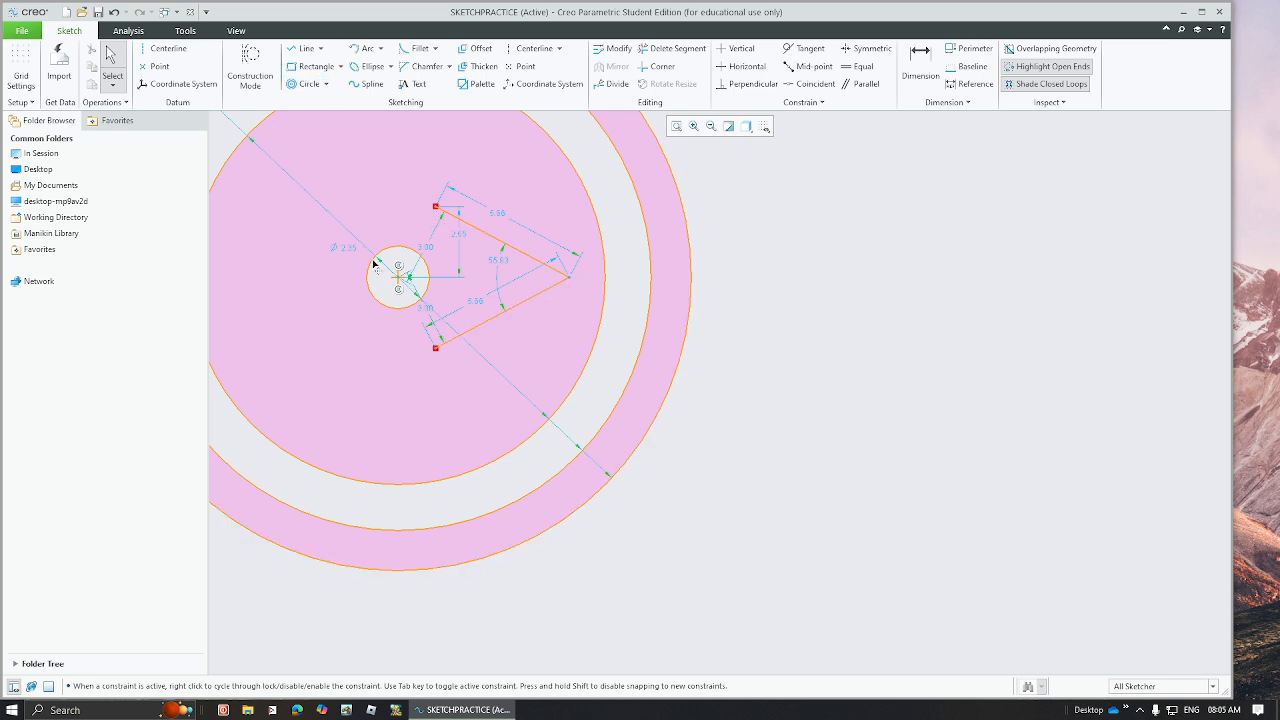
- Draw a 3 Point circle through the shared vertex and the free ends of the two joined lines
click(306, 84)
click(326, 84)
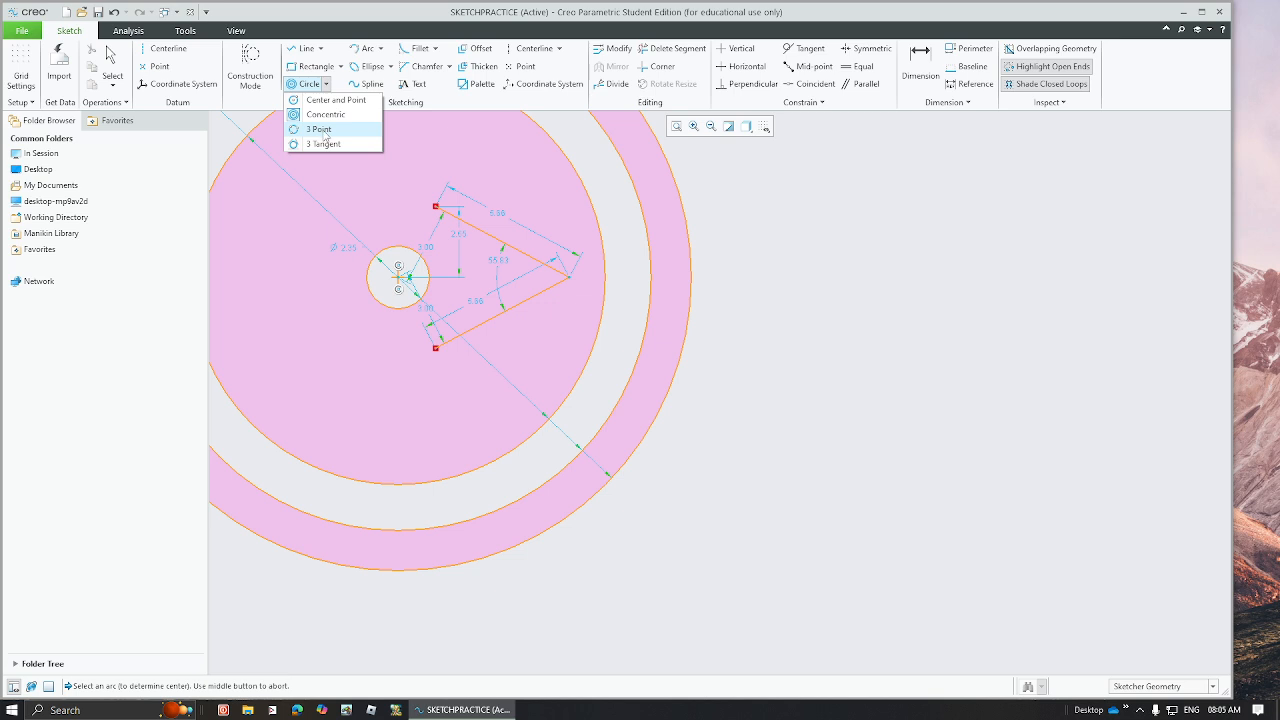
click(319, 129)
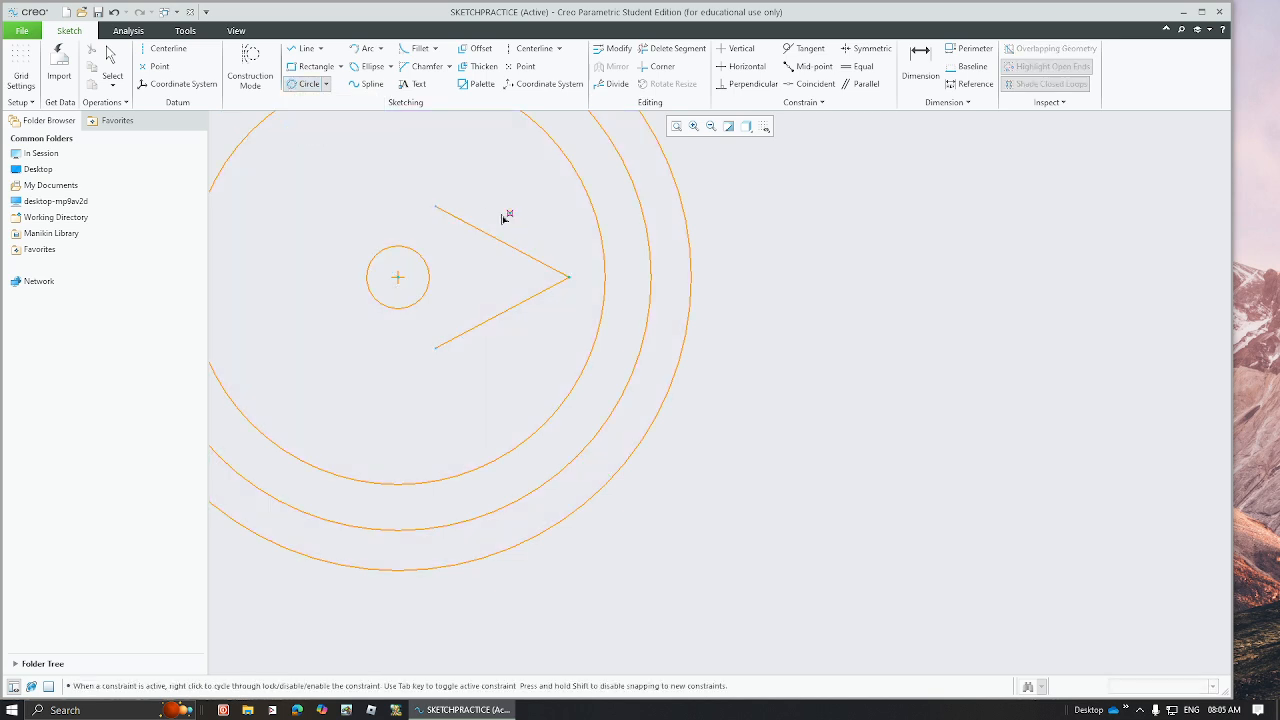
click(569, 278)
click(440, 350)
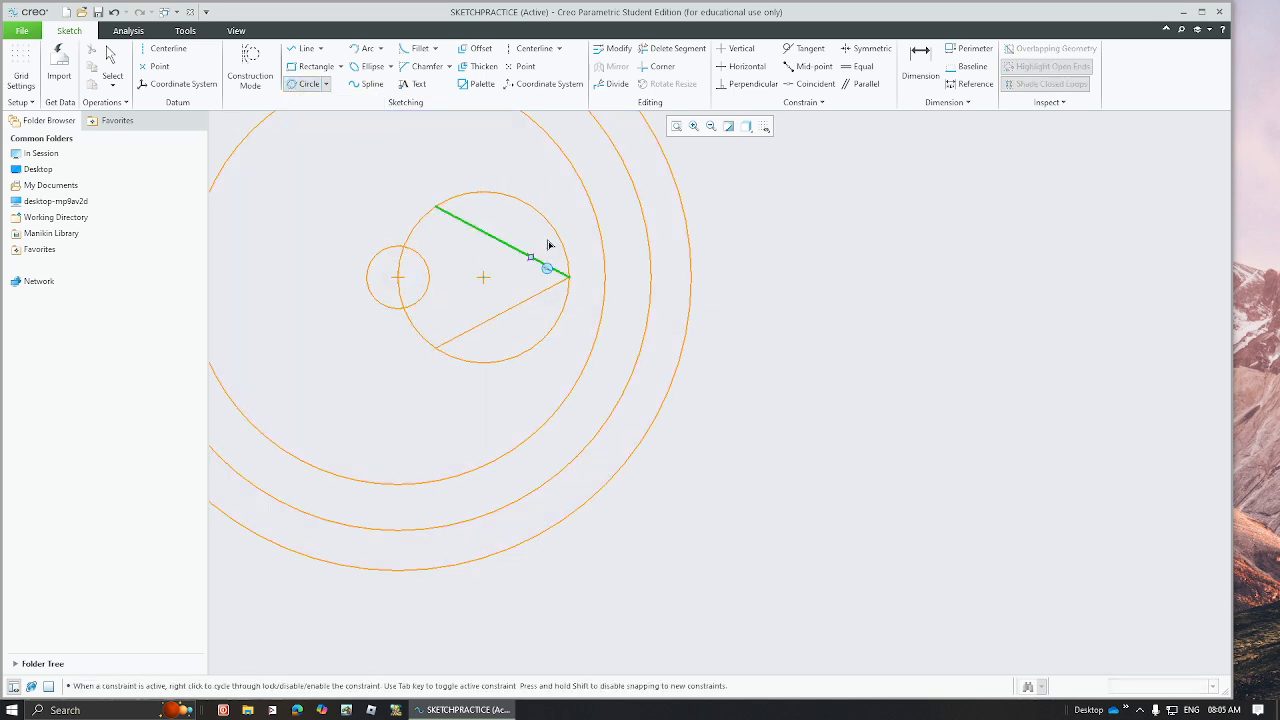
middle_click(570, 278)
- Move the lines' shared vertex and lower end to reshape the geometry, and undo back to before the 3 Point circle
mouse_move(570, 280)
mouse_down()
mouse_move(568, 314)
mouse_move(564, 268)
mouse_up()
drag(436, 353, 312, 399)
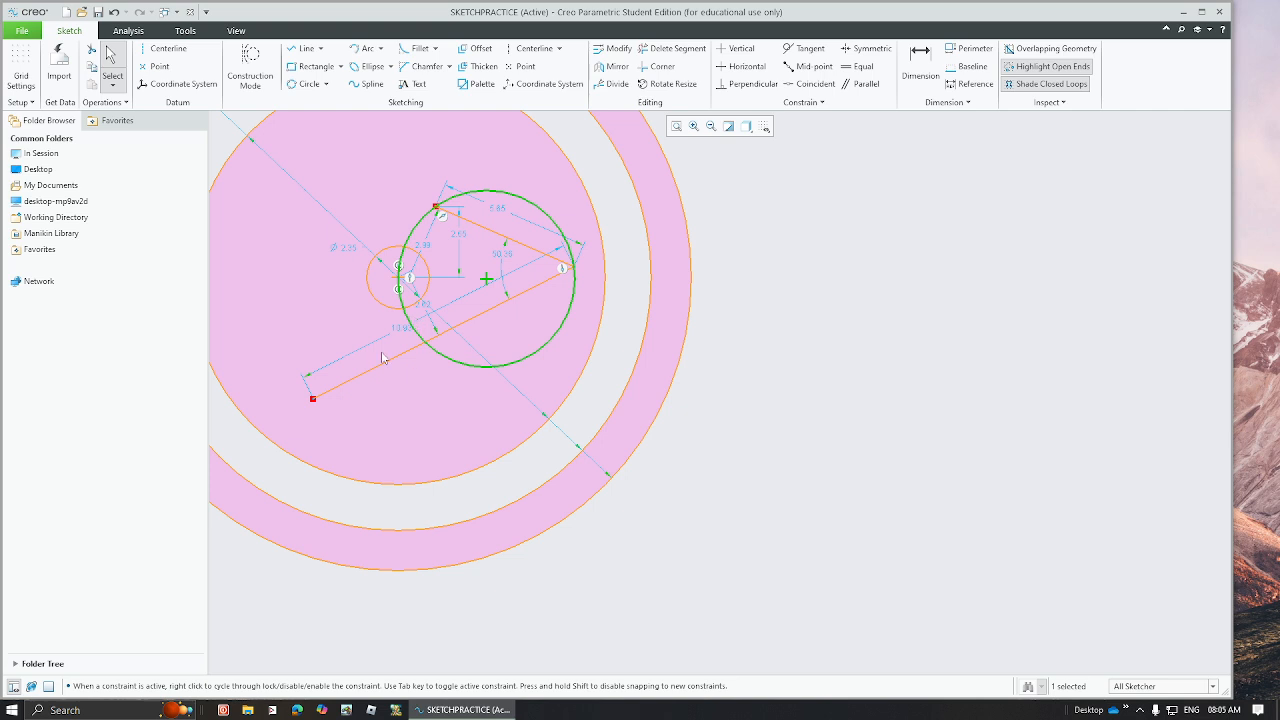
key(ctrl+z)
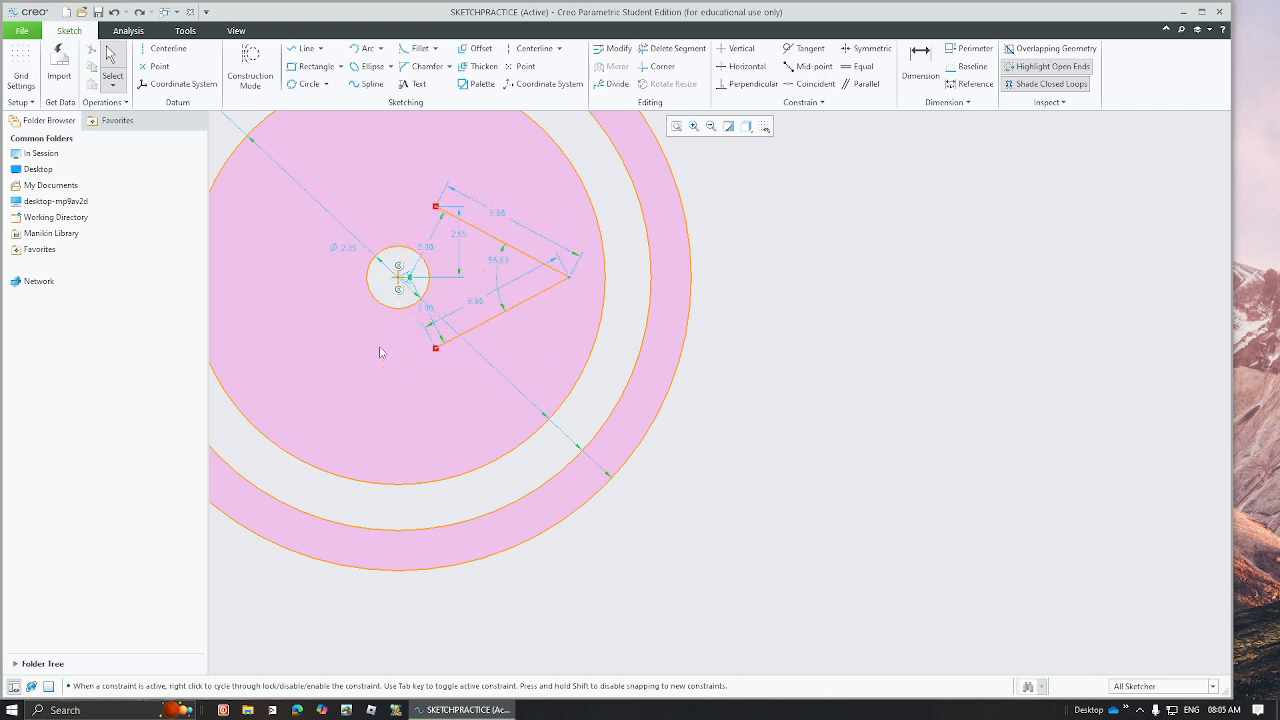
- Move the joined lines' shared vertex and upper end to the right, outside the concentric circles
click(391, 306)
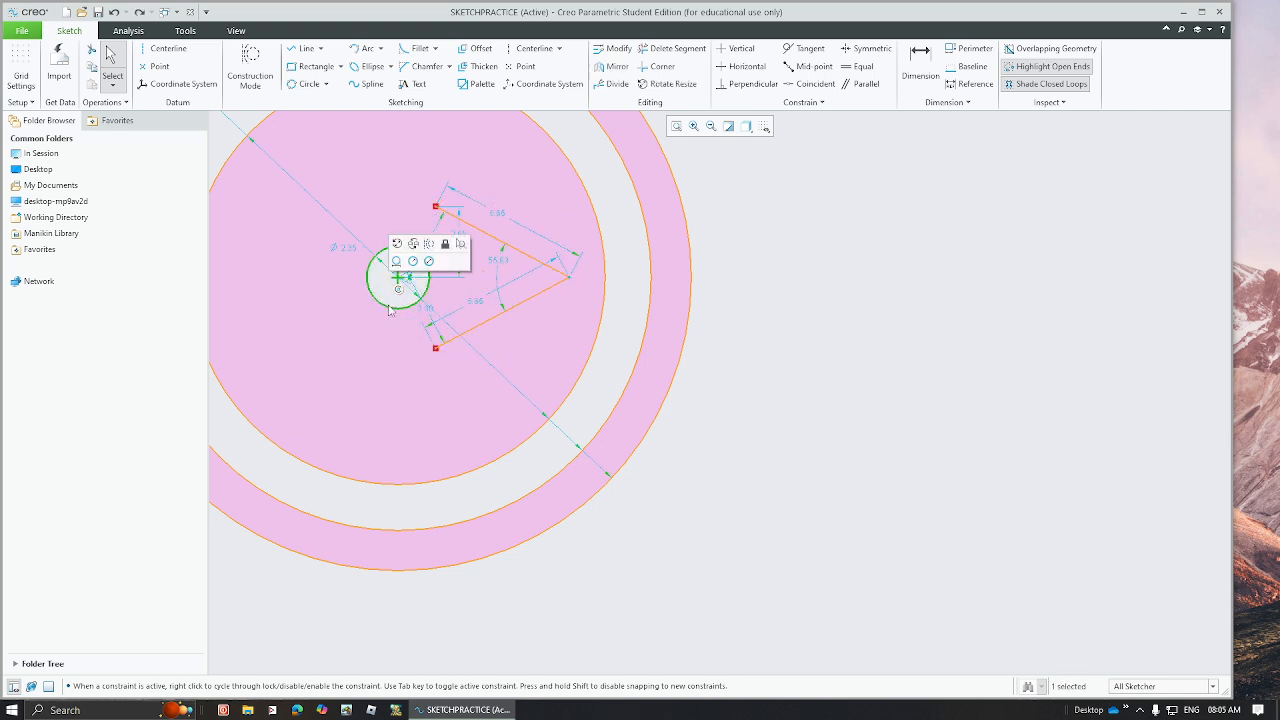
mouse_move(570, 277)
mouse_down()
mouse_move(1014, 344)
mouse_move(975, 337)
mouse_up()
drag(435, 206, 848, 212)
- Draw a 3 Point circle through the three line endpoints and move the lower line end outside the concentric circles
click(309, 84)
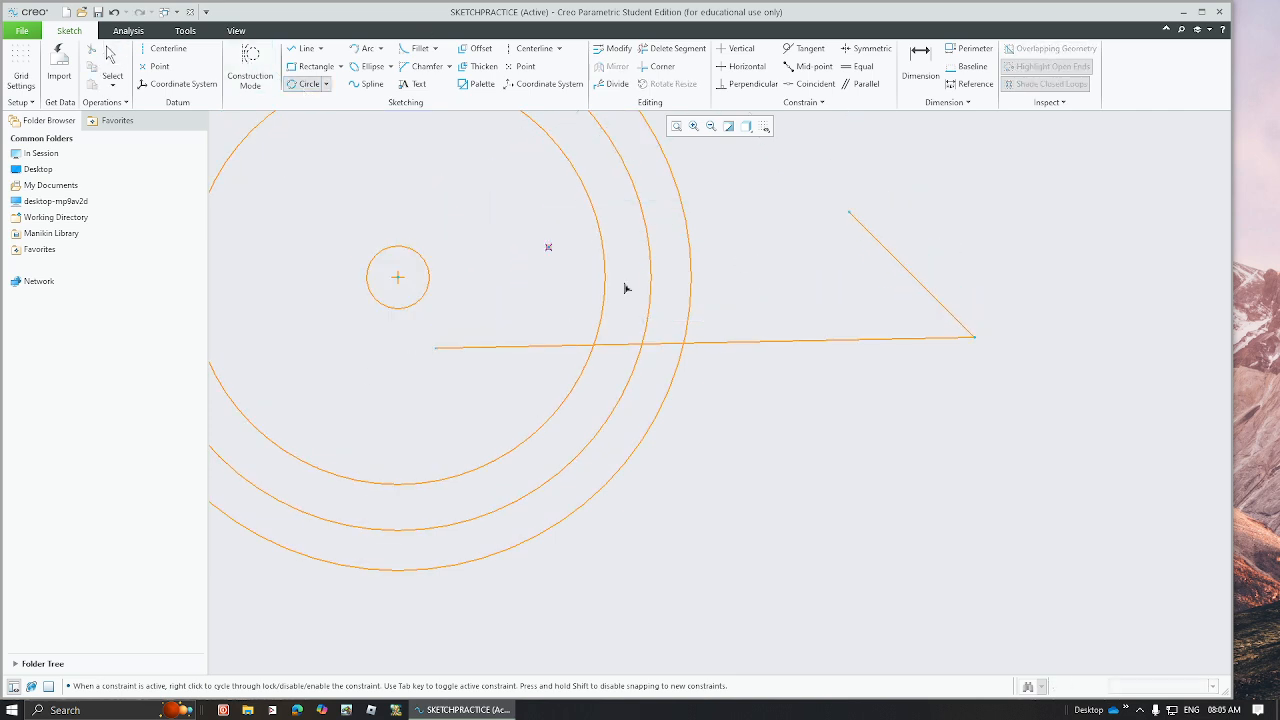
click(849, 213)
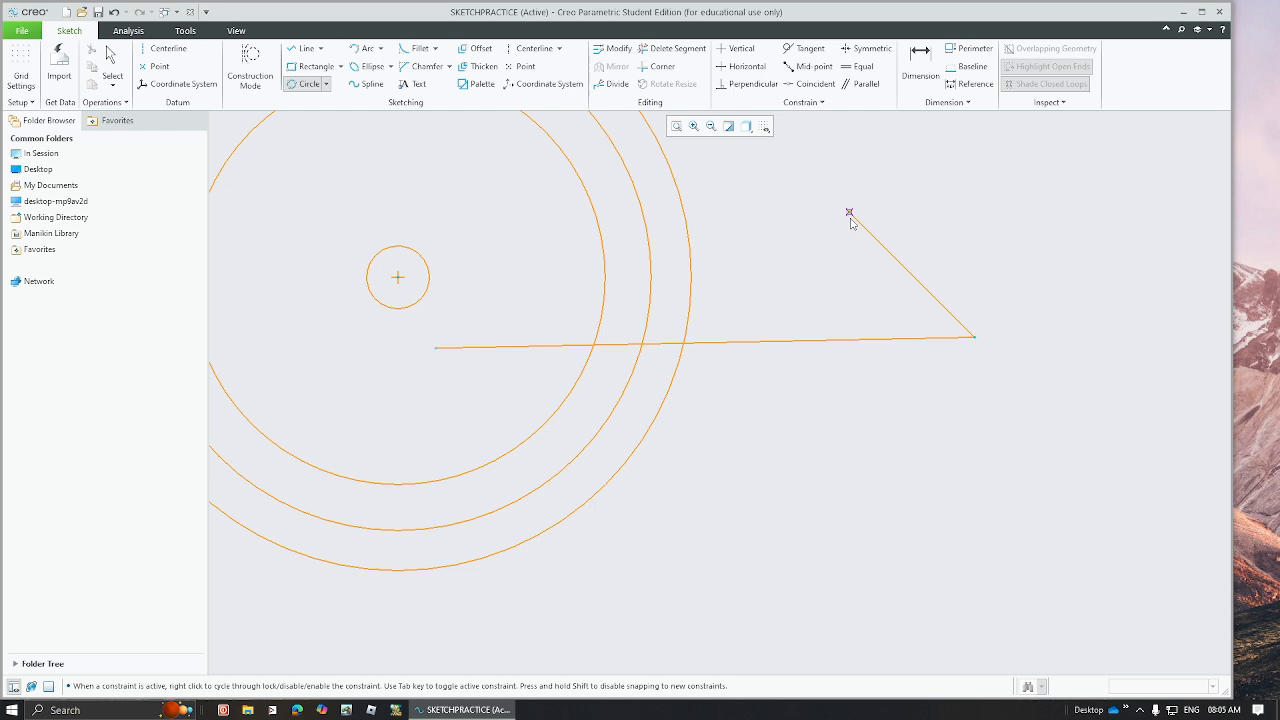
click(976, 339)
click(437, 352)
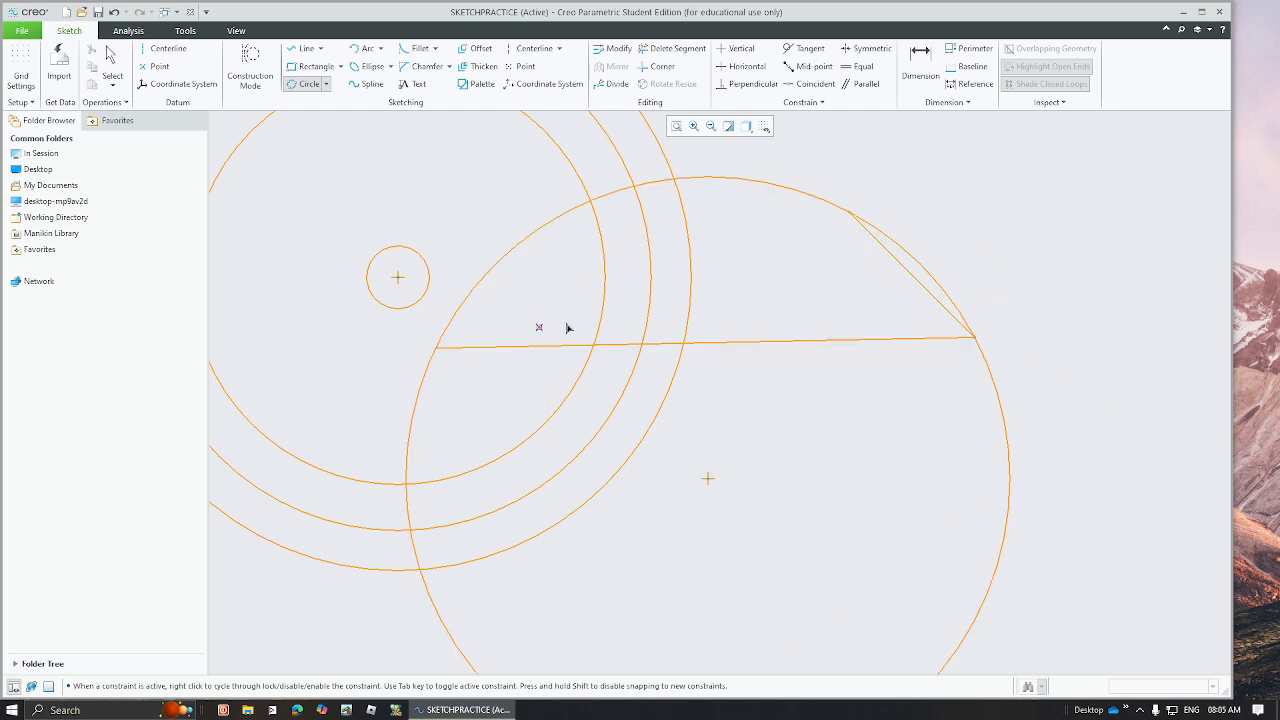
middle_click(790, 255)
mouse_move(440, 355)
mouse_down()
mouse_move(686, 403)
mouse_move(803, 391)
mouse_move(800, 491)
mouse_move(820, 450)
mouse_up()
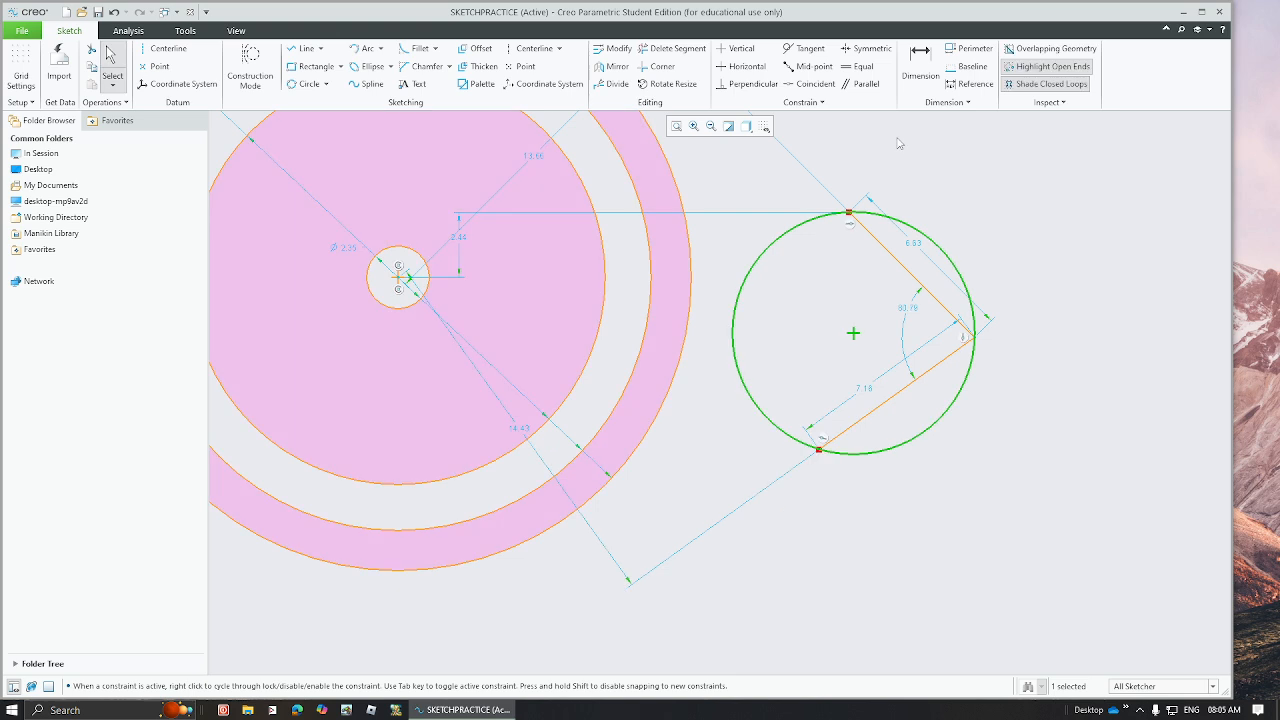
- Draw a 3 Tangent circle touching the outermost concentric circle and both lines, and shift its centre slightly to the right
click(325, 84)
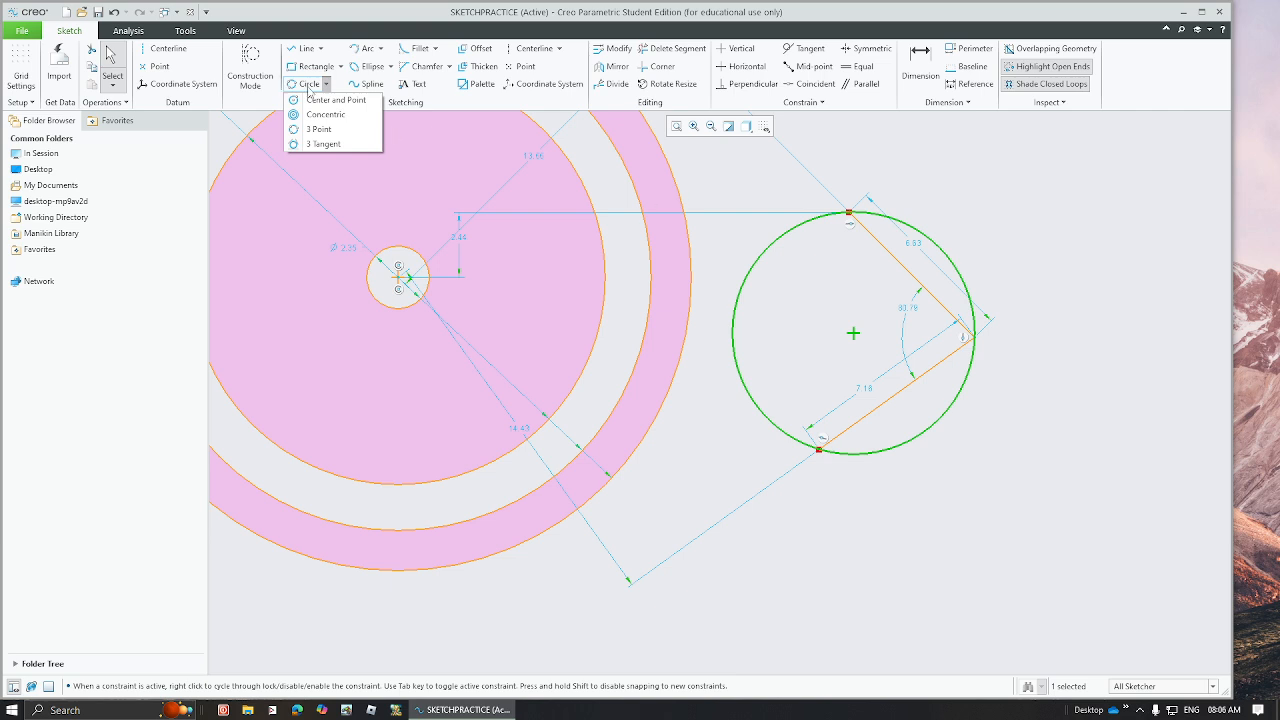
click(323, 144)
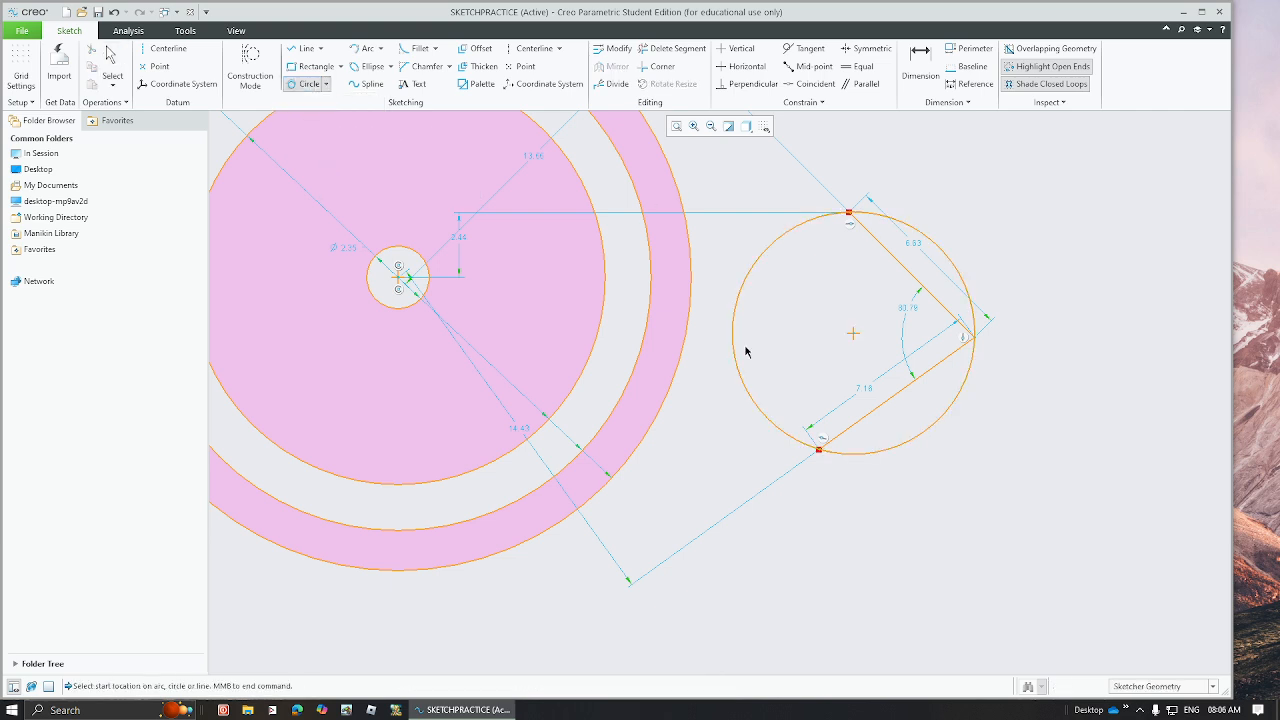
click(903, 276)
click(917, 383)
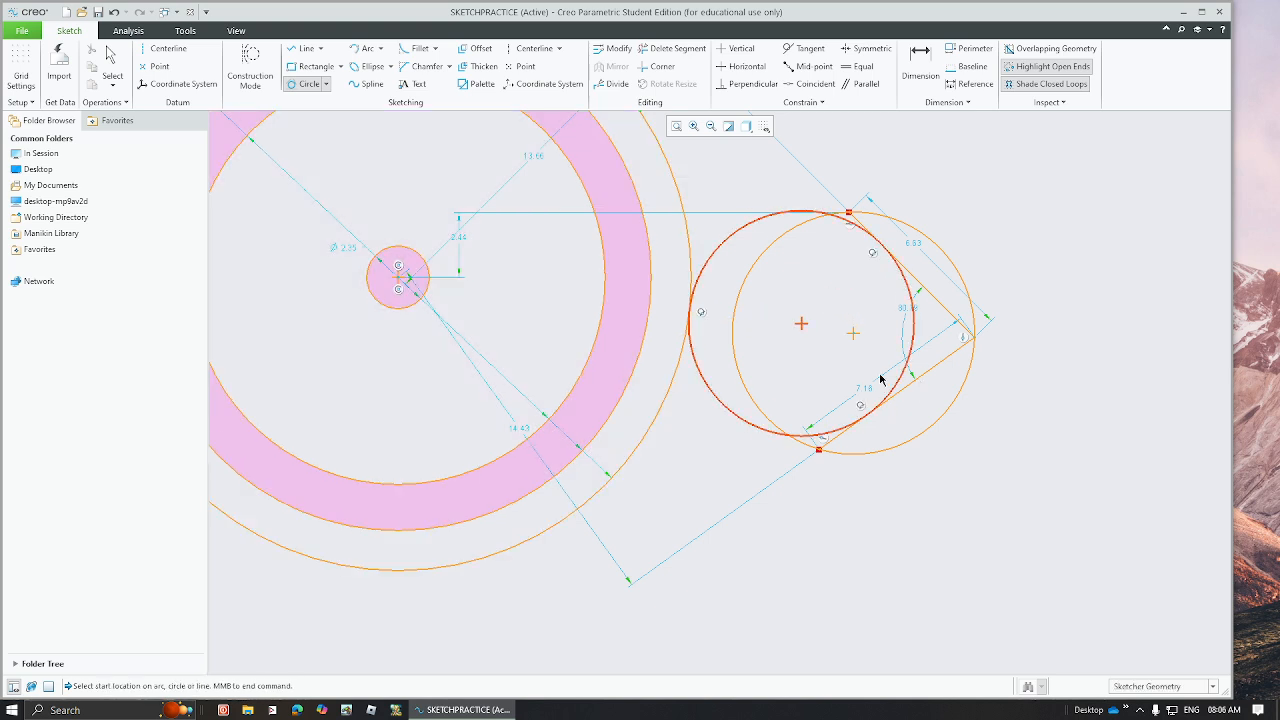
middle_click(811, 283)
mouse_move(801, 323)
mouse_down()
mouse_move(737, 297)
mouse_move(763, 269)
mouse_move(863, 294)
mouse_move(826, 317)
mouse_up()
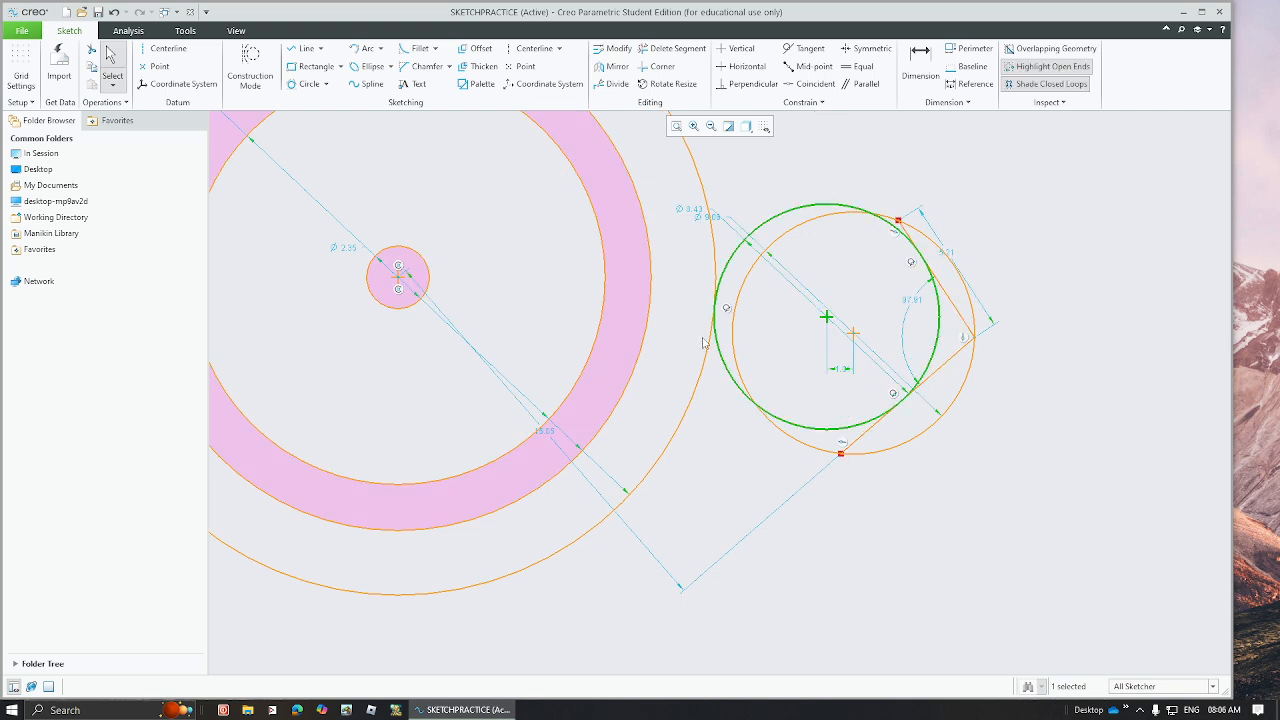
click(326, 84)
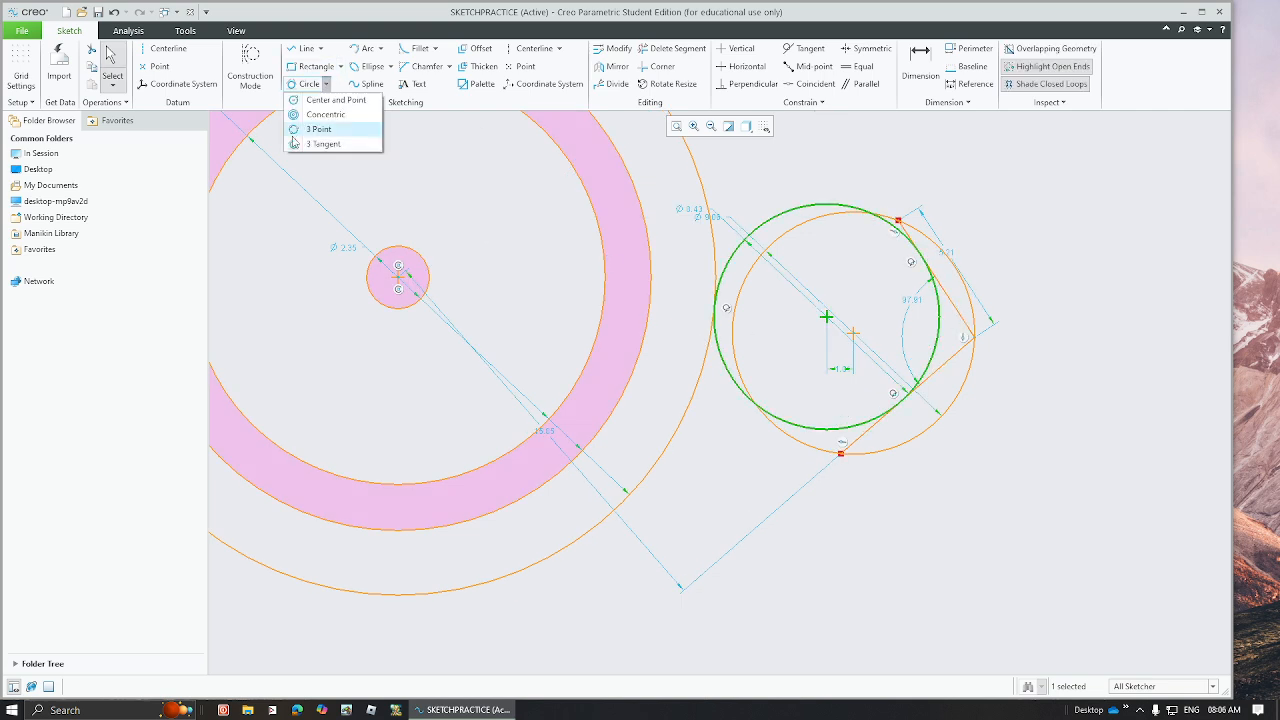
click(433, 184)
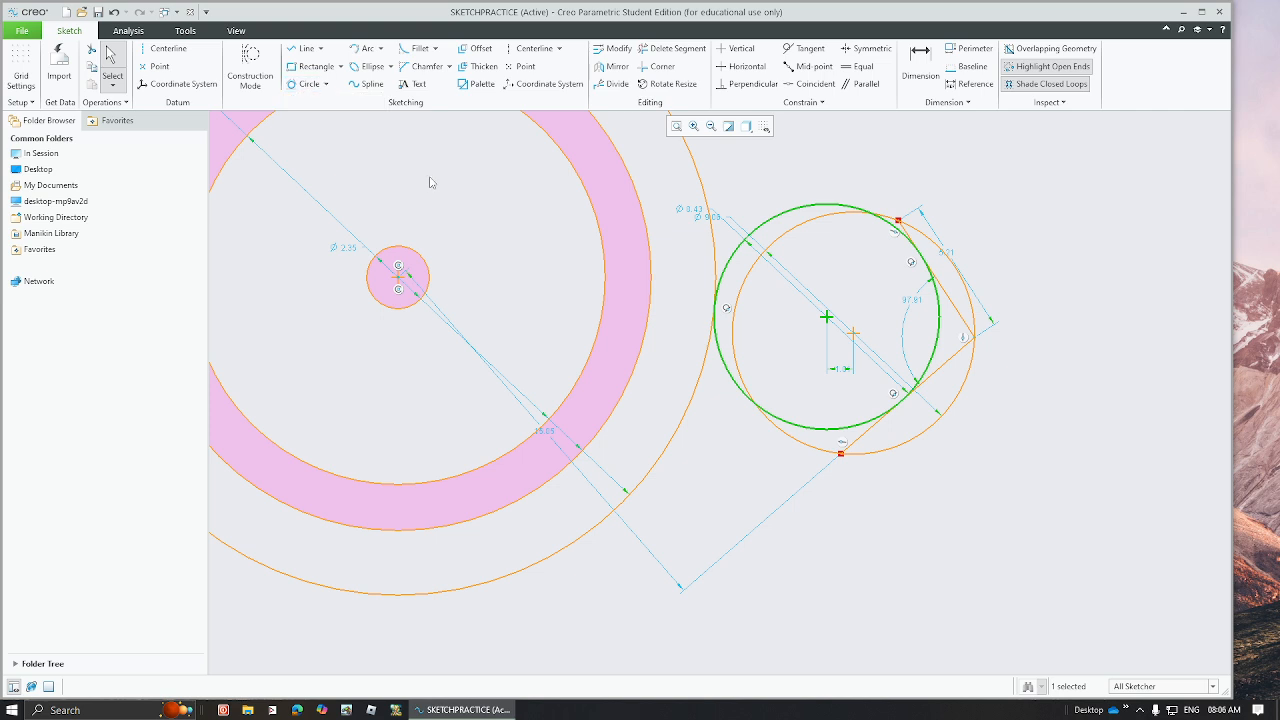
- Draw a 3-Point arc with a radius of about 6.5, bulging outward to the right of the 3 Point circle
click(381, 49)
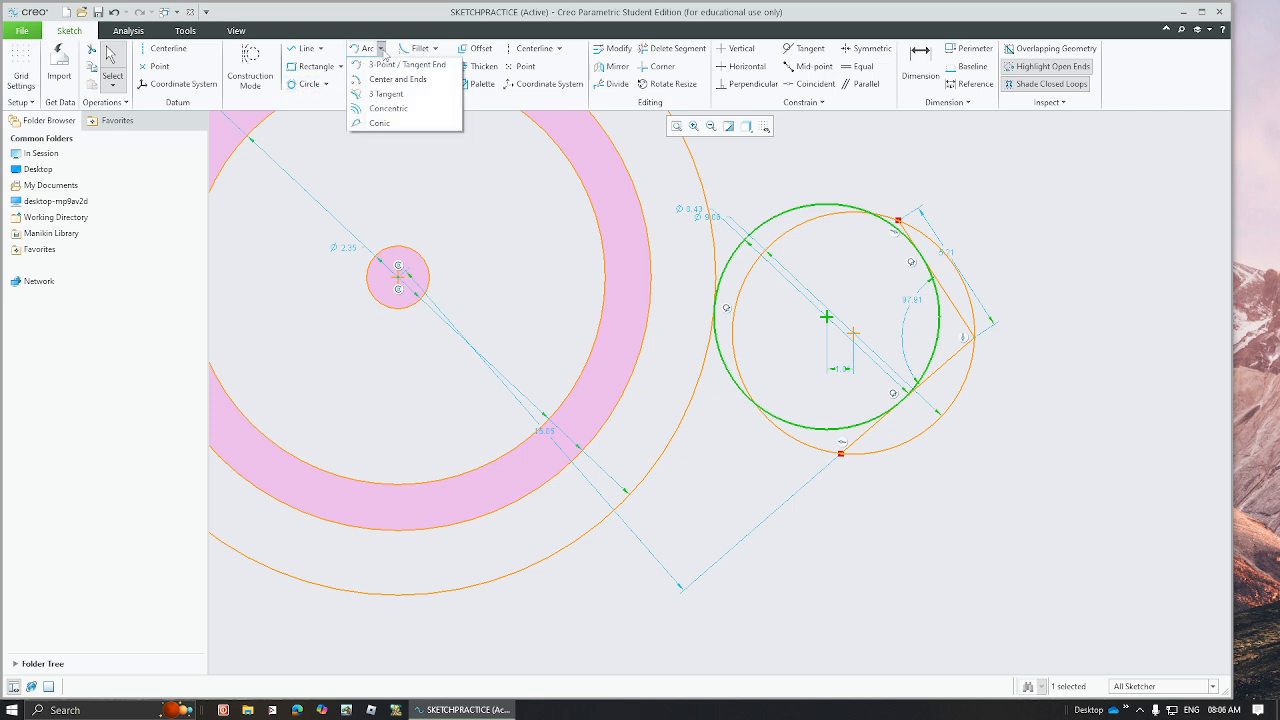
click(400, 64)
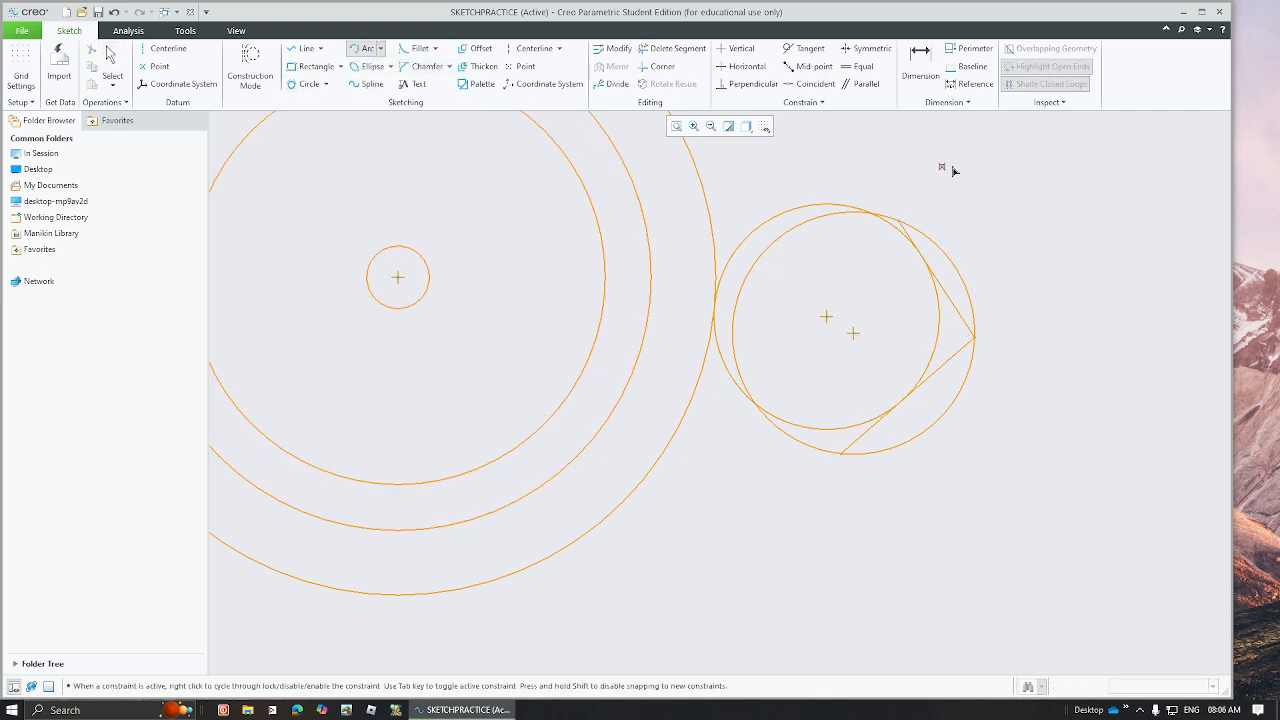
click(993, 167)
click(1105, 380)
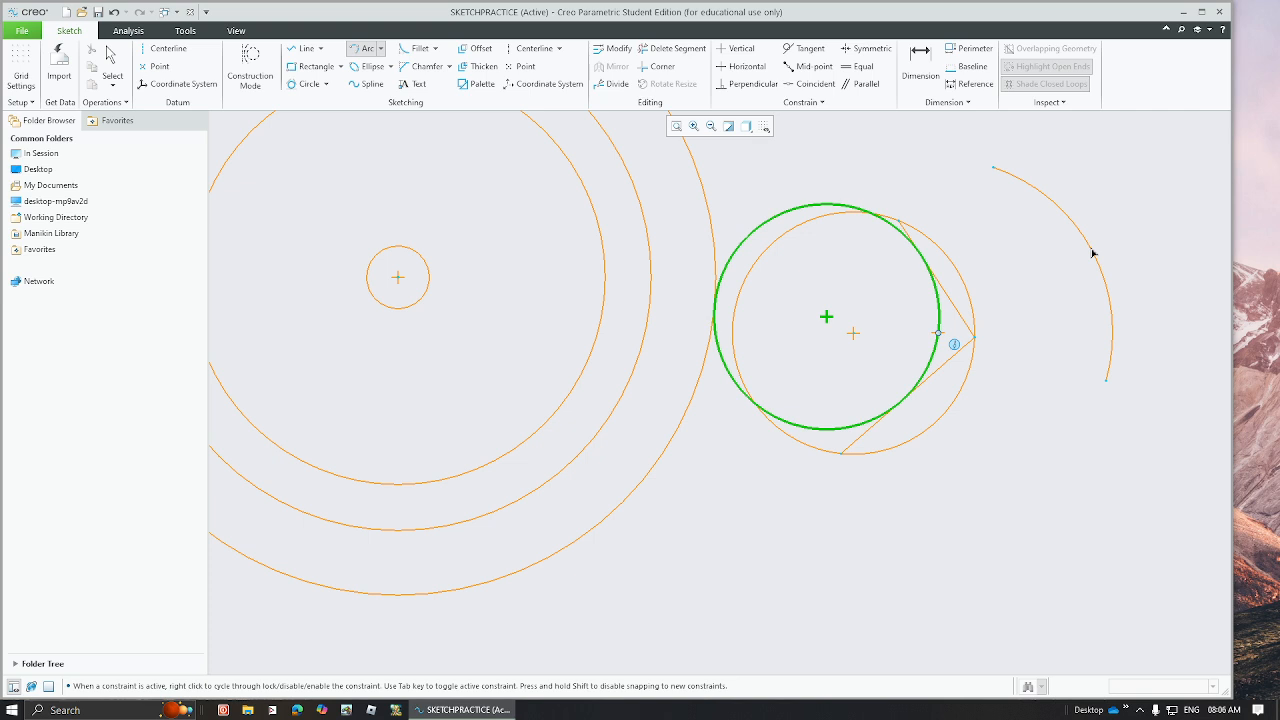
click(1093, 253)
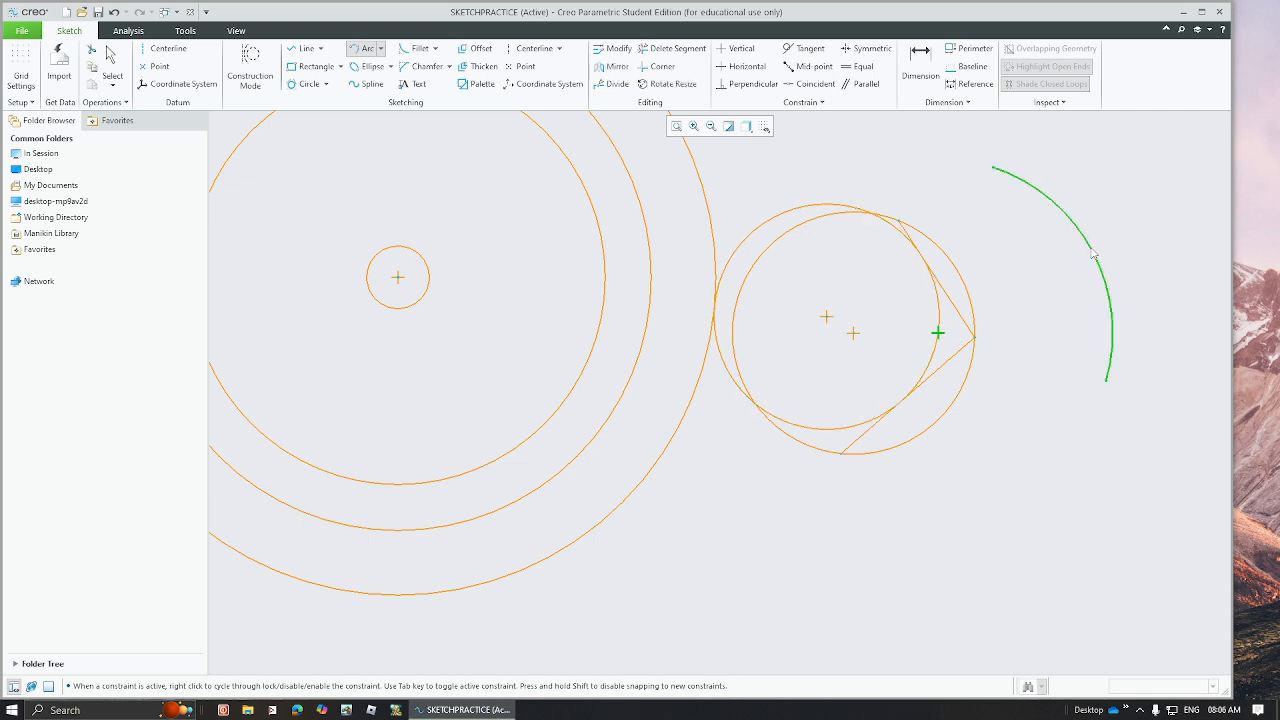
middle_click(1000, 251)
click(1070, 224)
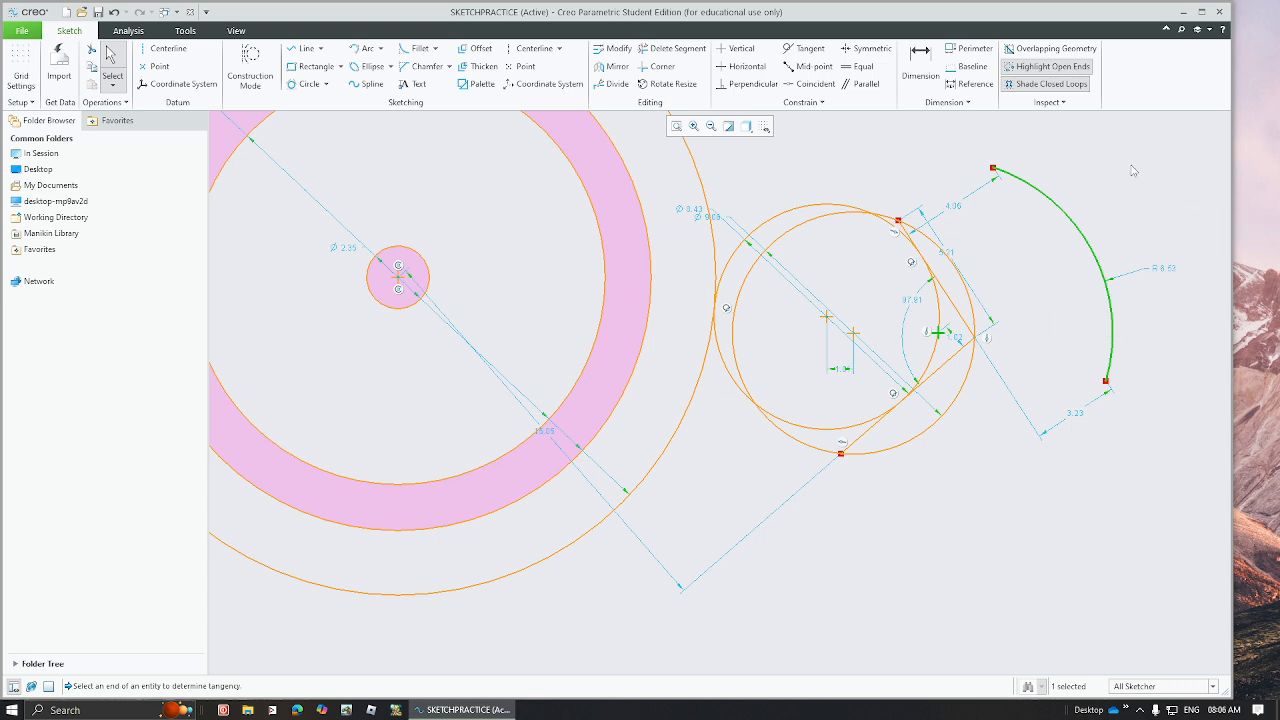
- Delete all the geometry to clear the sketch
mouse_move(1187, 139)
mouse_down()
mouse_move(898, 286)
mouse_move(237, 477)
mouse_up()
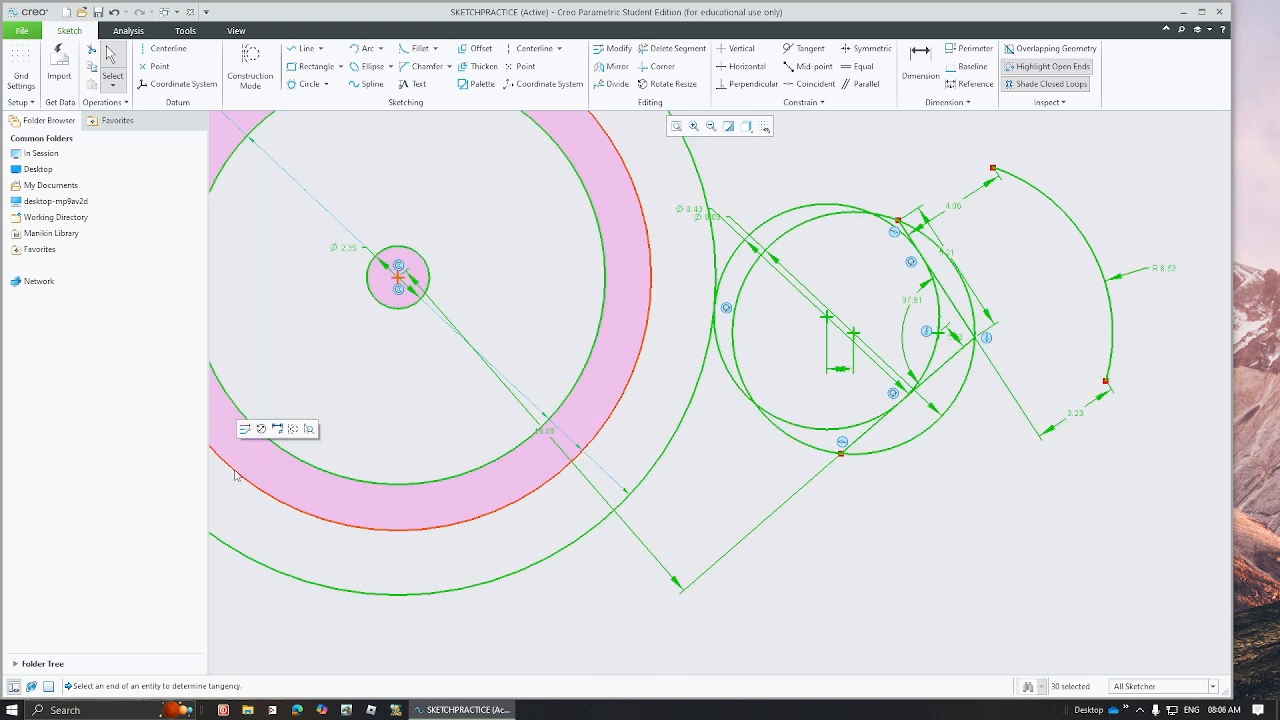
key(Delete)
click(380, 48)
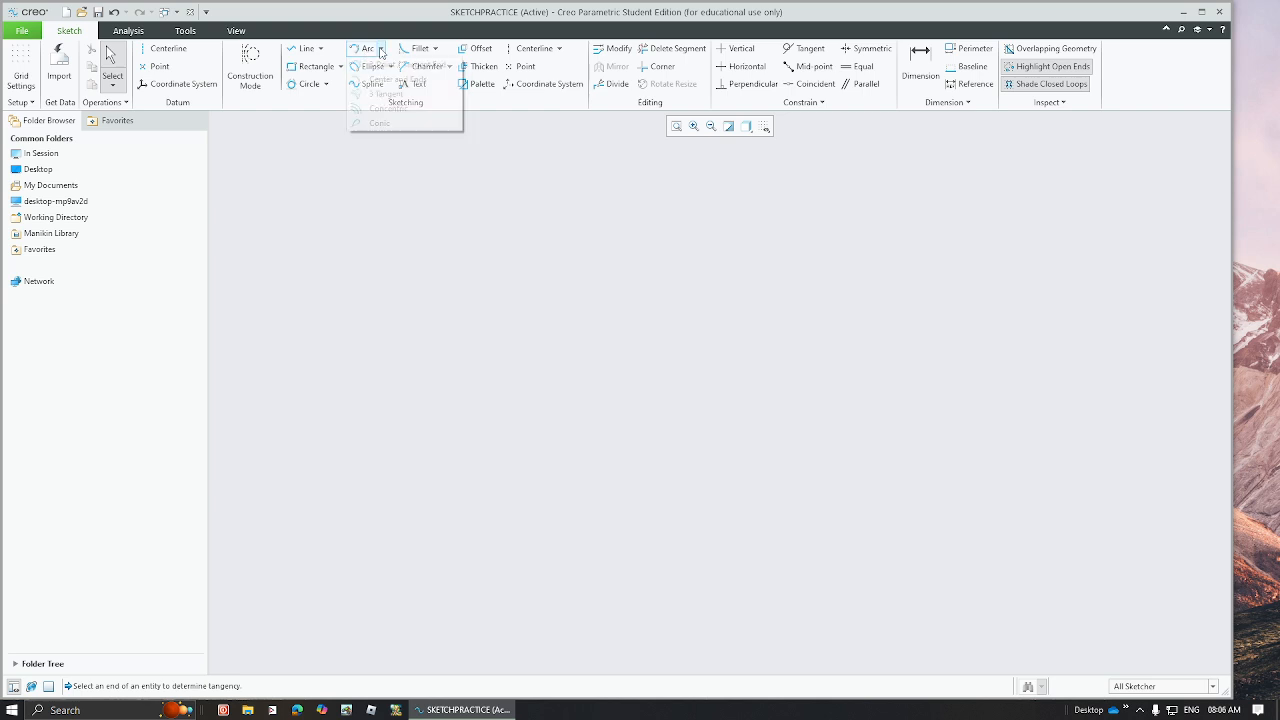
click(397, 19)
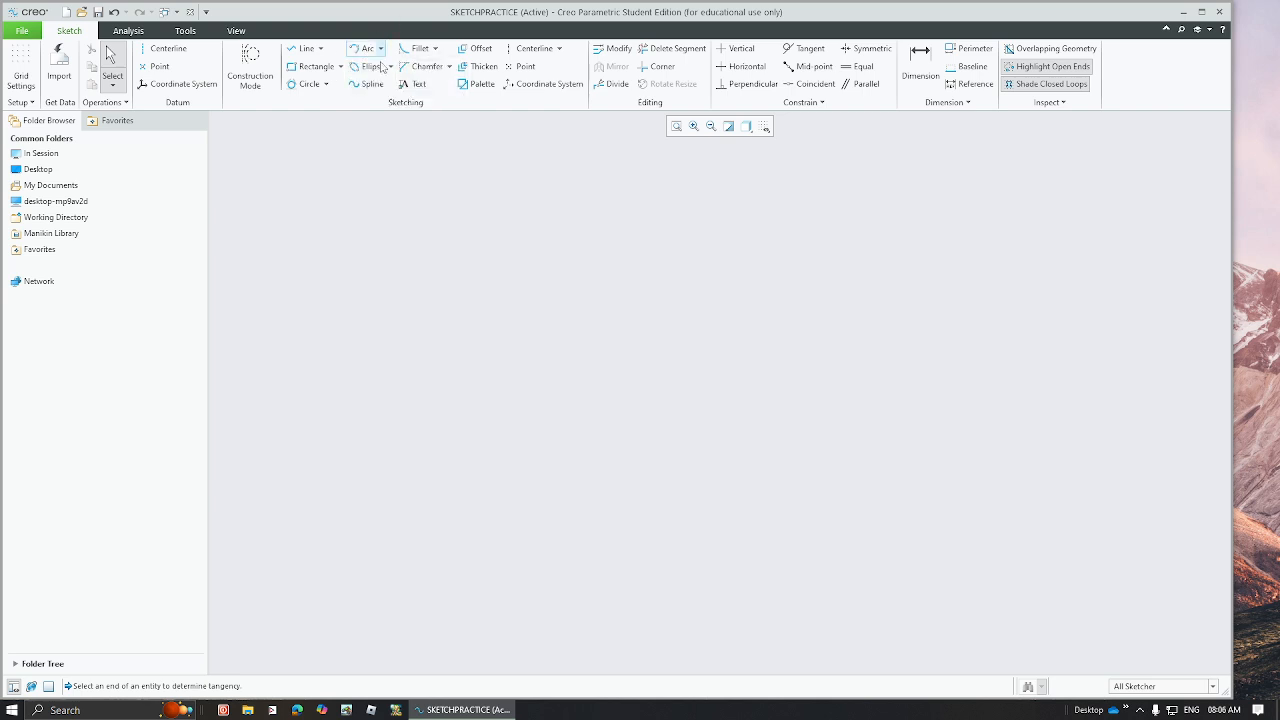